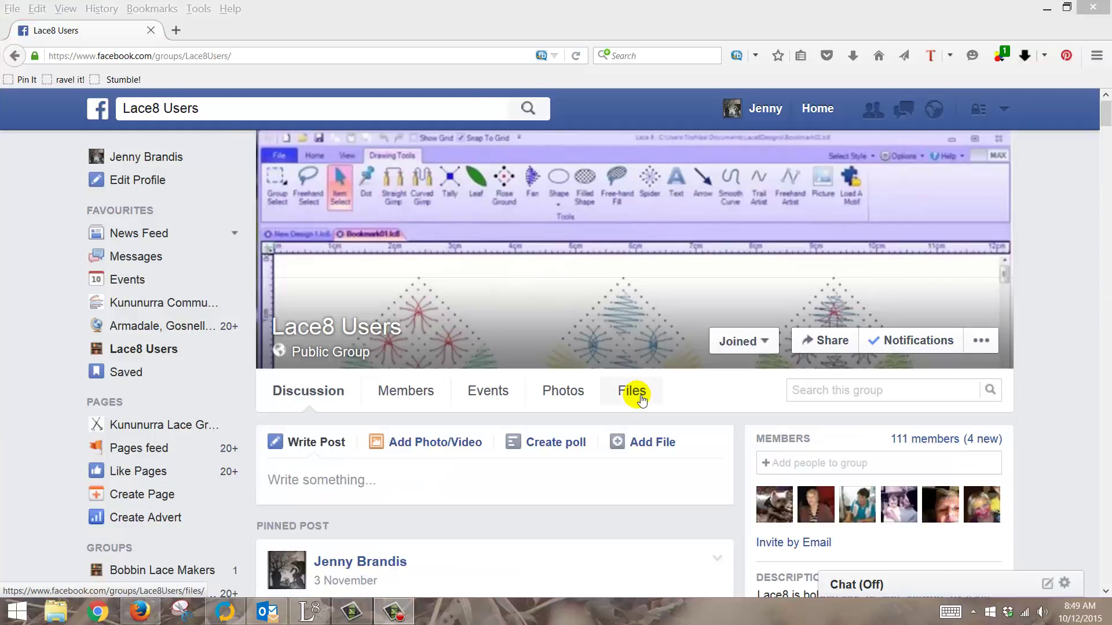
# Show the Lace8 Users group's shared Files list on Facebook to reach the very first.lc8 design.
pyautogui.click(639, 396)
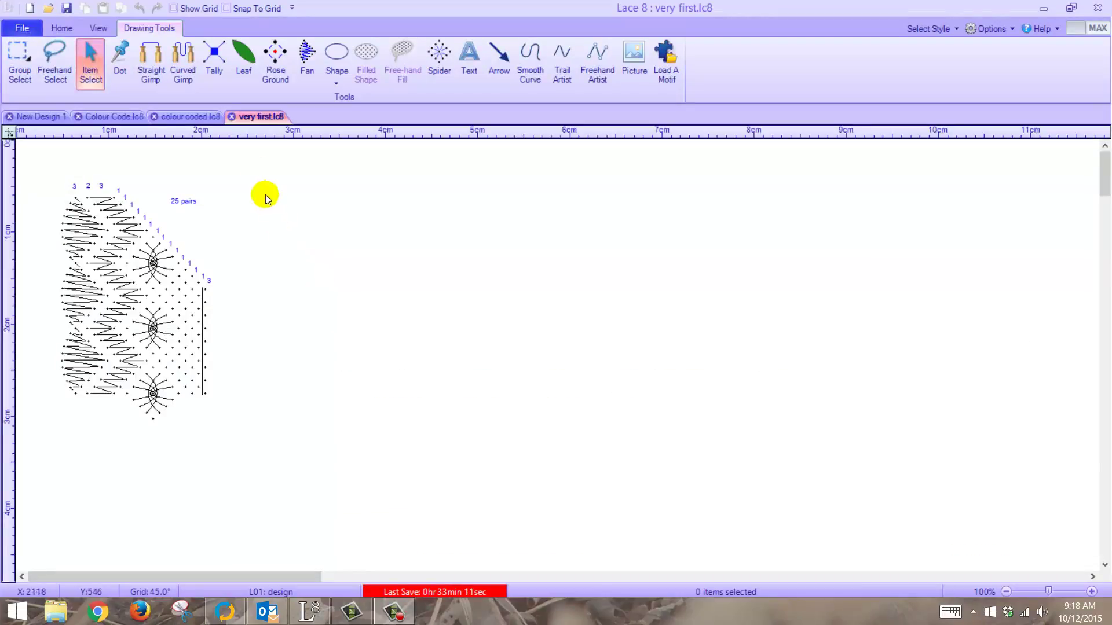
# Glance at the colour-coded example, then save an LC8 copy as 'very first ICC.lc8' in lace8 tutorials.
pyautogui.click(173, 118)
pyautogui.click(255, 118)
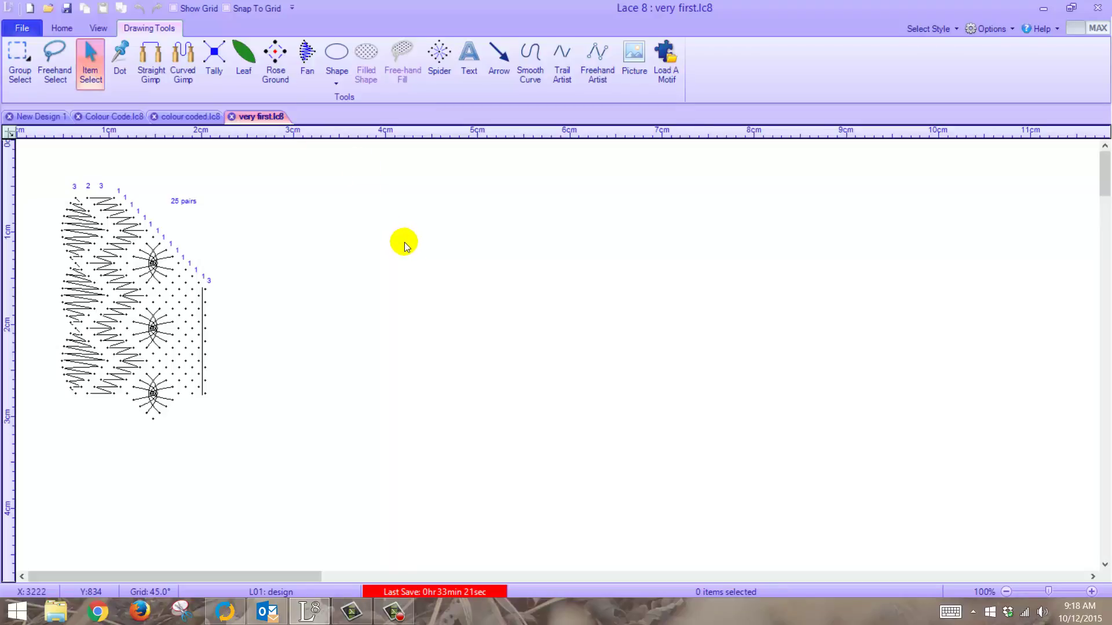
pyautogui.click(22, 28)
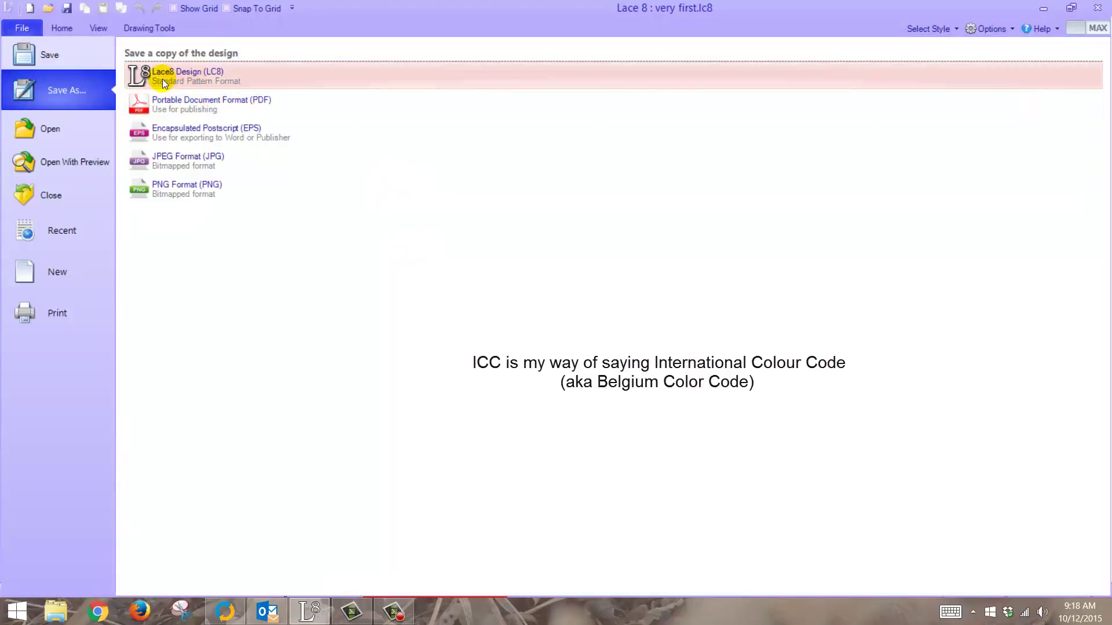
pyautogui.click(190, 75)
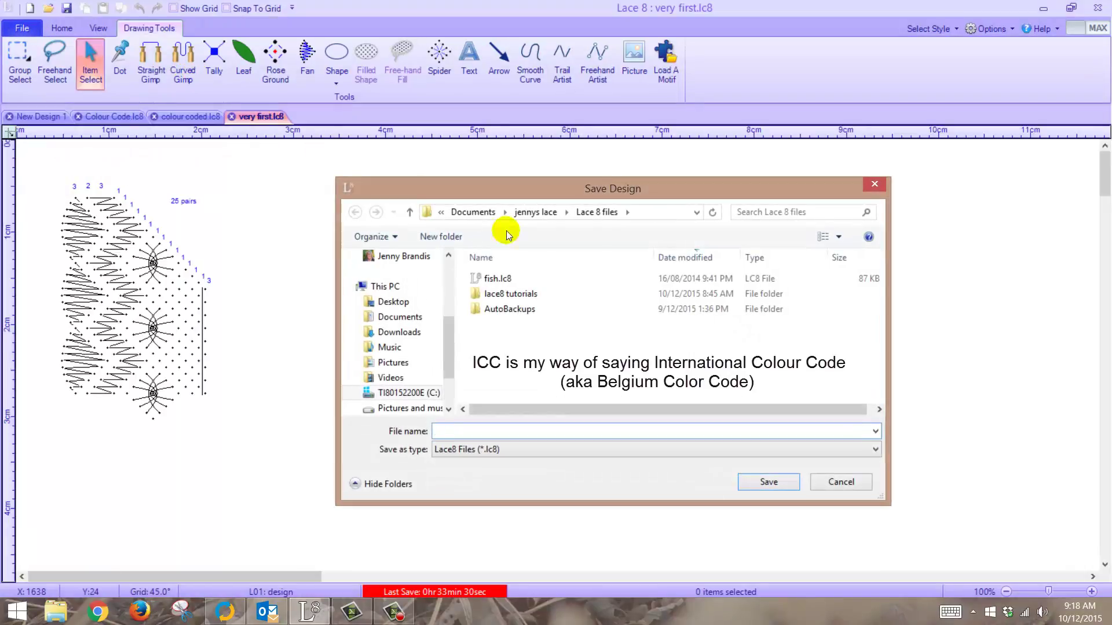
pyautogui.doubleClick(488, 293)
pyautogui.click(504, 294)
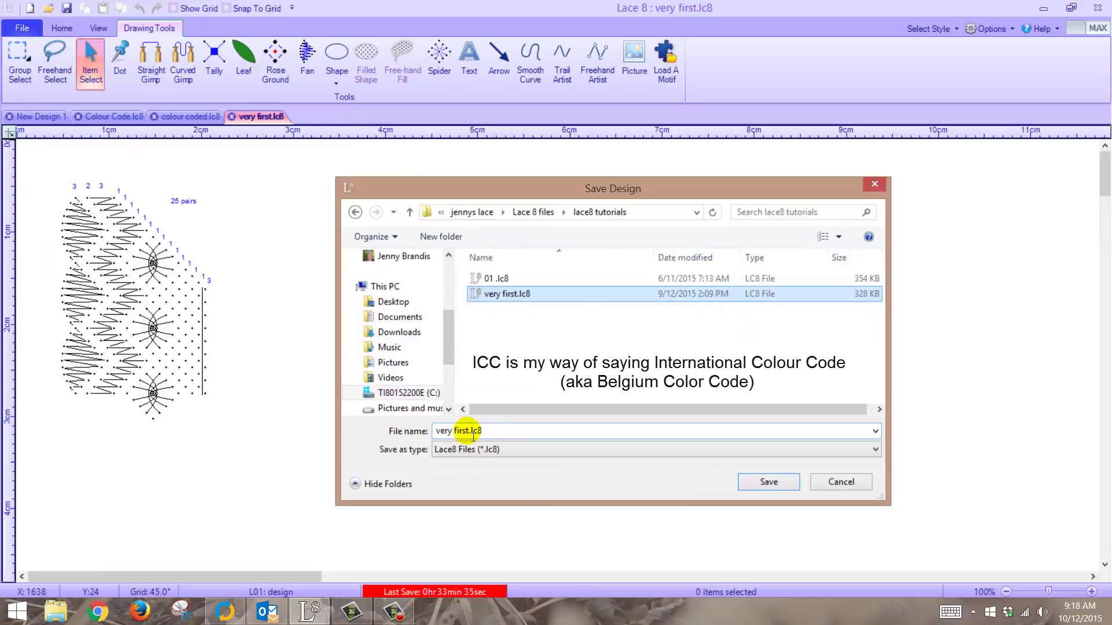
pyautogui.click(476, 430)
pyautogui.click(468, 431)
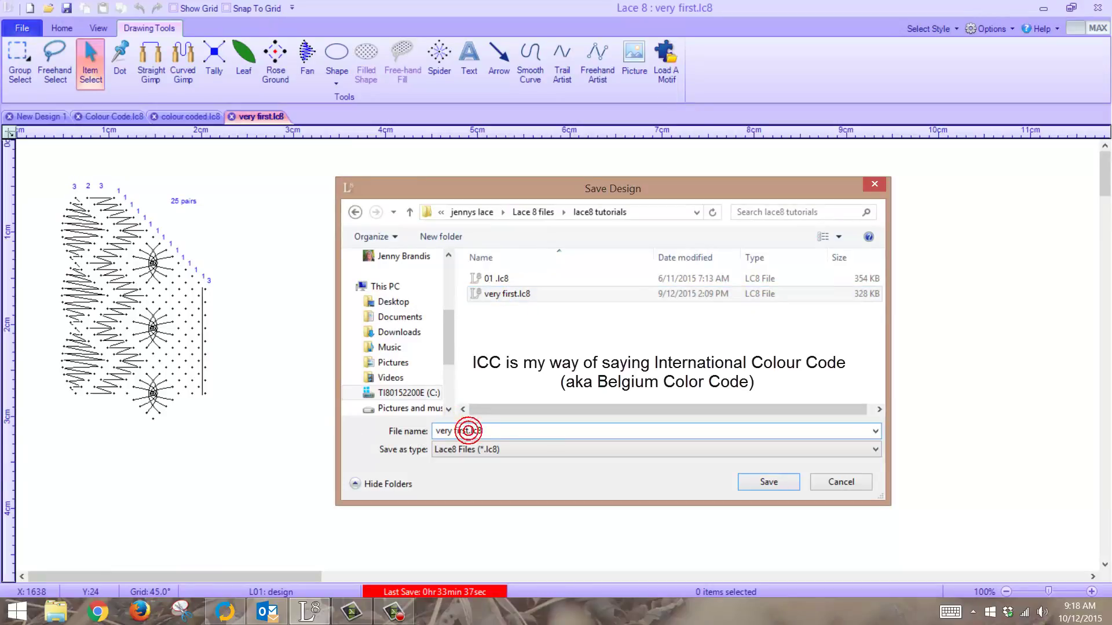
pyautogui.write('IC')
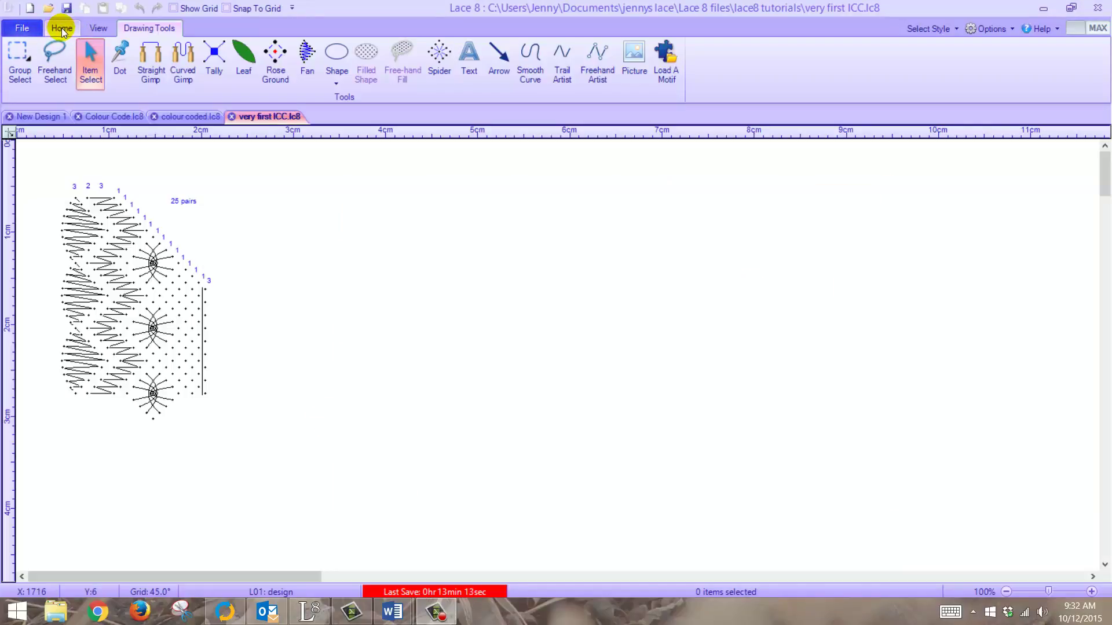
# In Layer Setup, lock layer 1 (design) and the pair numbers layer against changes.
pyautogui.click(62, 28)
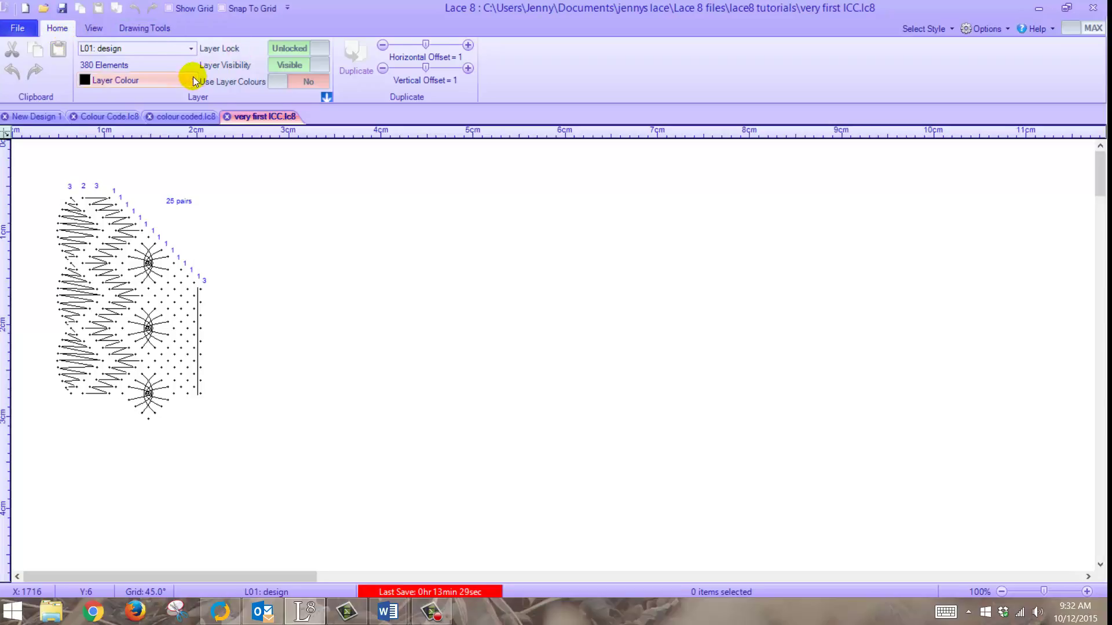
pyautogui.click(329, 96)
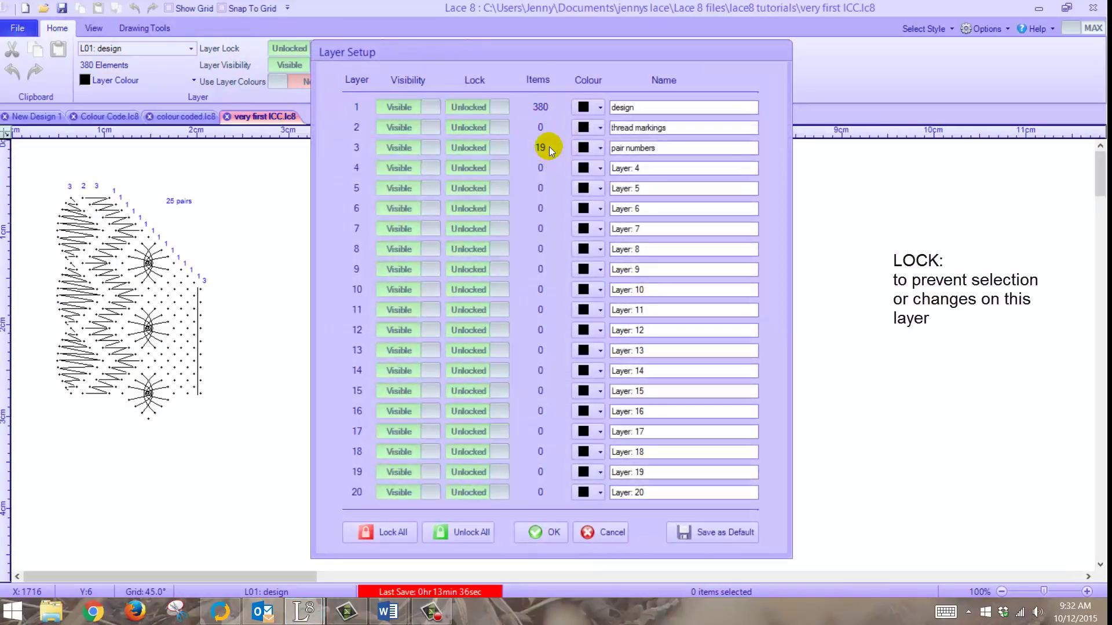
pyautogui.click(471, 106)
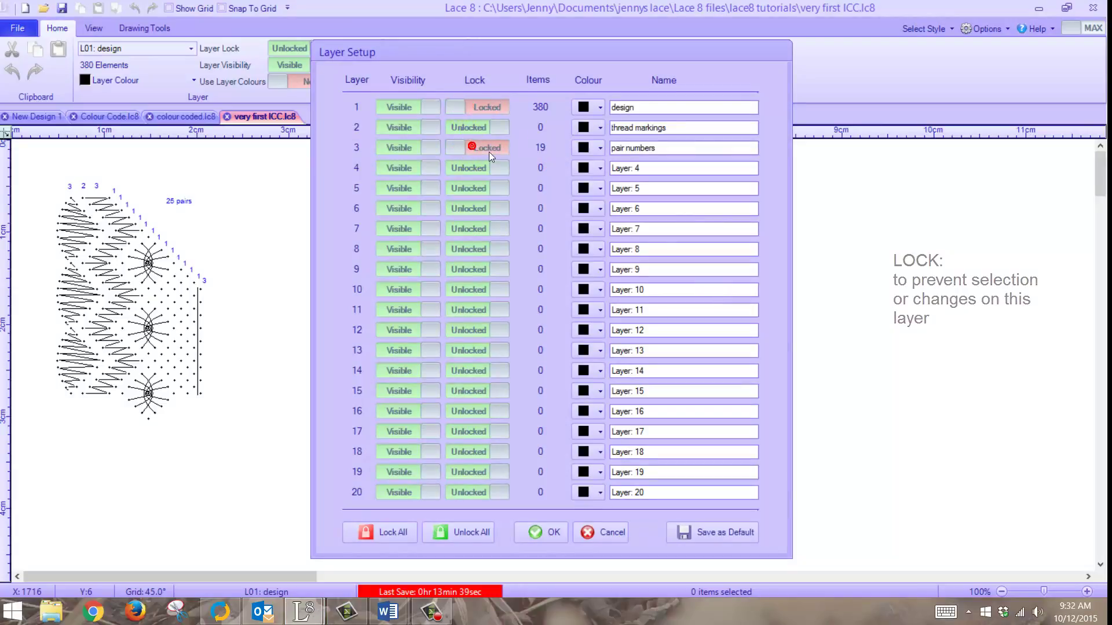
pyautogui.click(654, 171)
# Rename layer 4 to 'ICC ground' and layer 5 to 'ICC footside'.
pyautogui.doubleClick(657, 169)
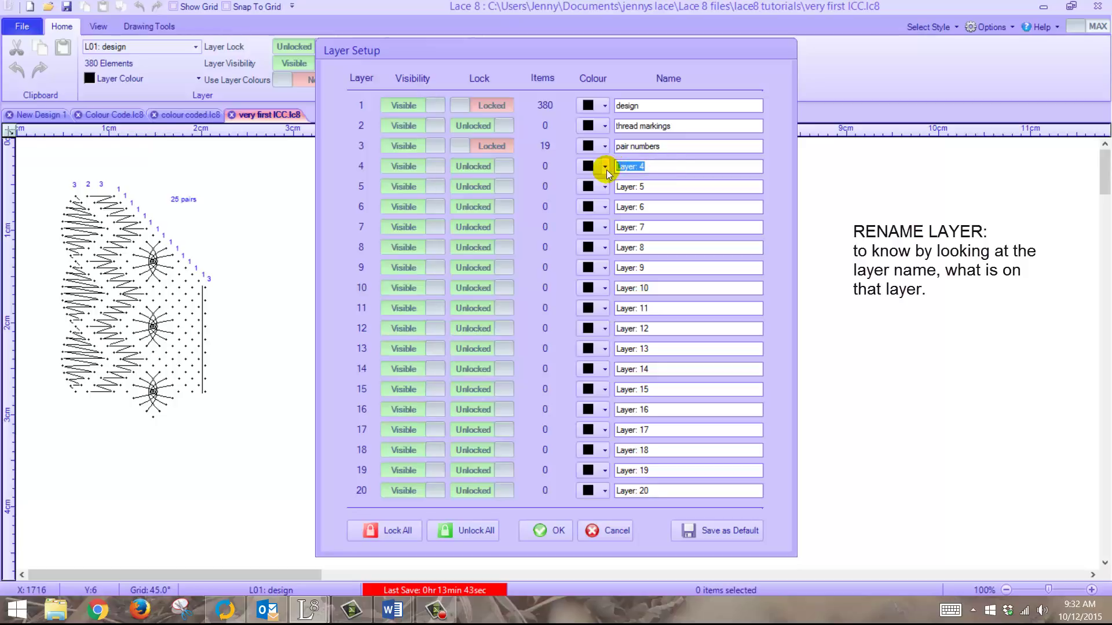
pyautogui.write('ground I')
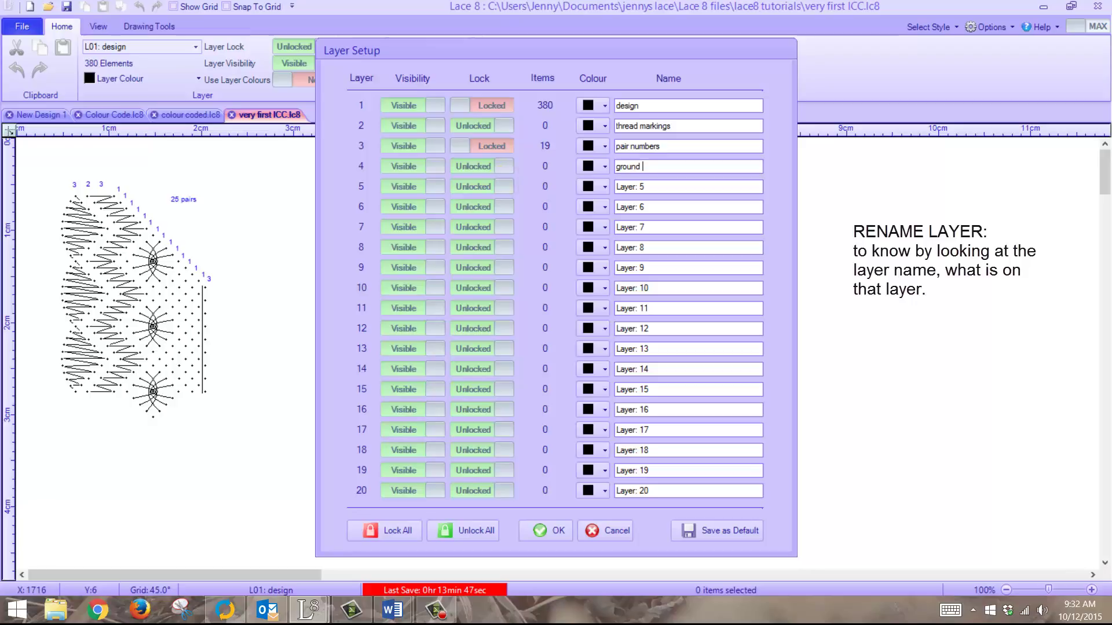
pyautogui.write('C')
pyautogui.press('BackSpace')
pyautogui.press('BackSpace')
pyautogui.press('BackSpace')
pyautogui.write('CC ground')
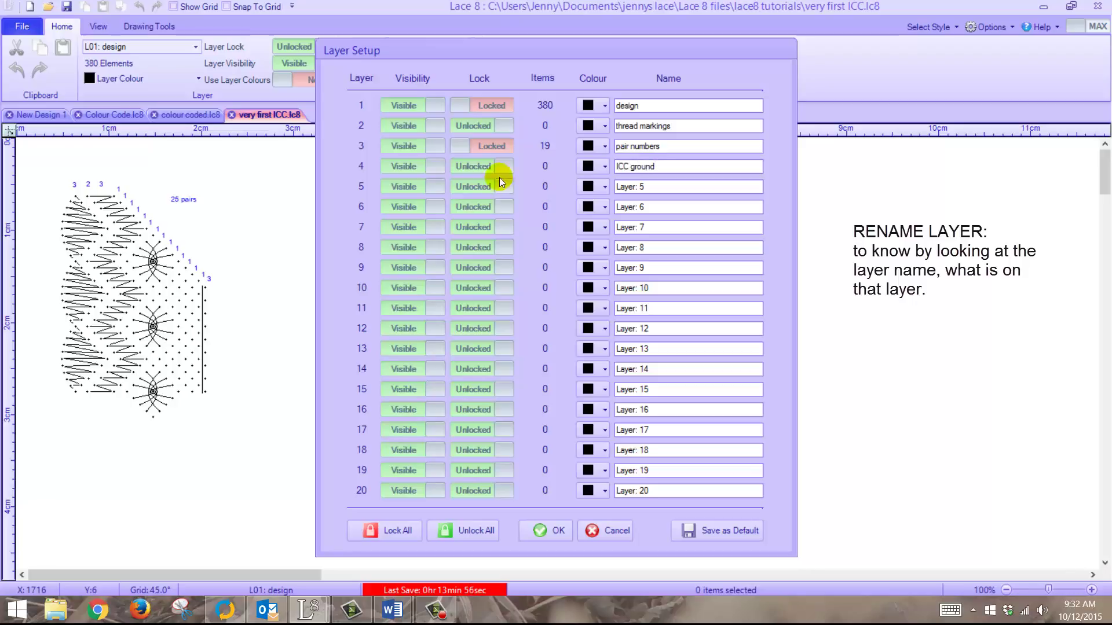
pyautogui.click(667, 185)
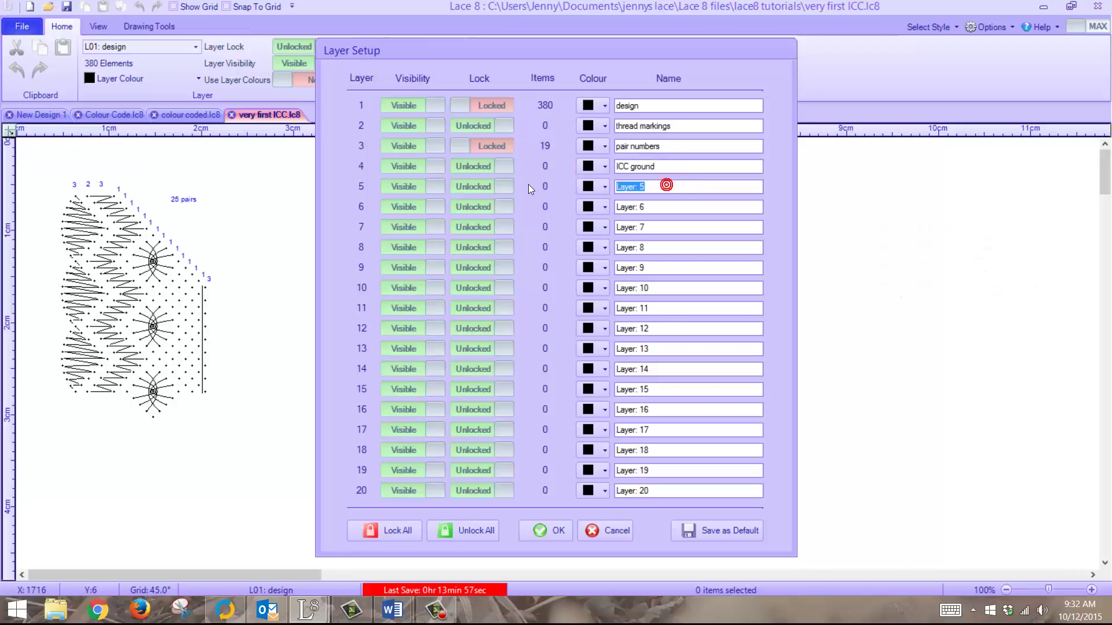
pyautogui.write('ICC footside')
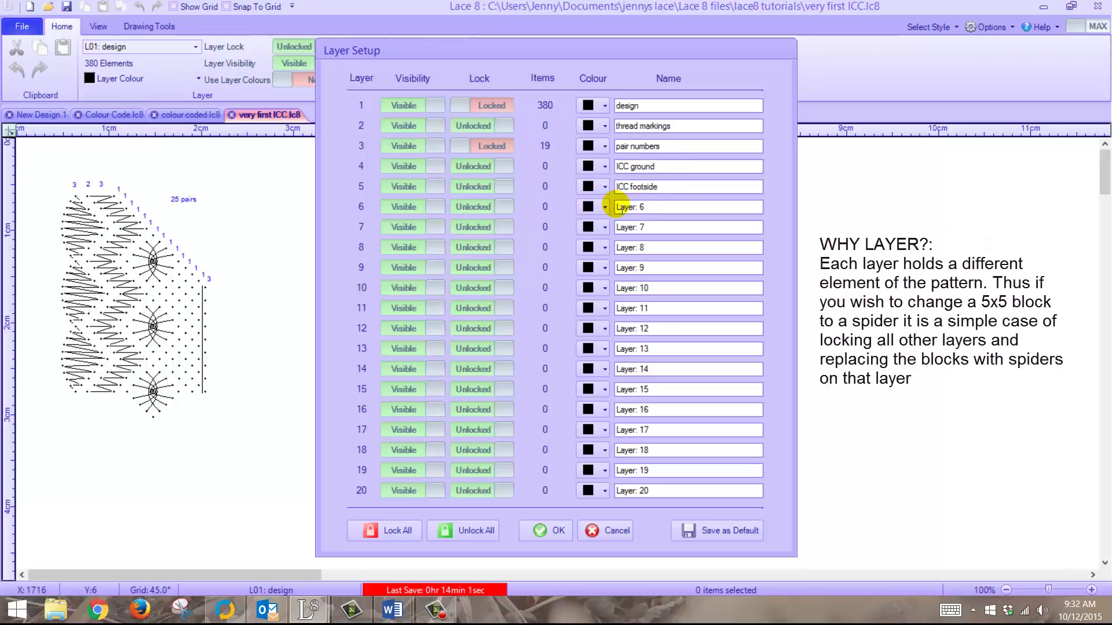
# Rename layers 6, 7 and 8 to 'ICC spider', 'ICC fan' and 'ICC trail'.
pyautogui.click(630, 206)
pyautogui.write('ICC ')
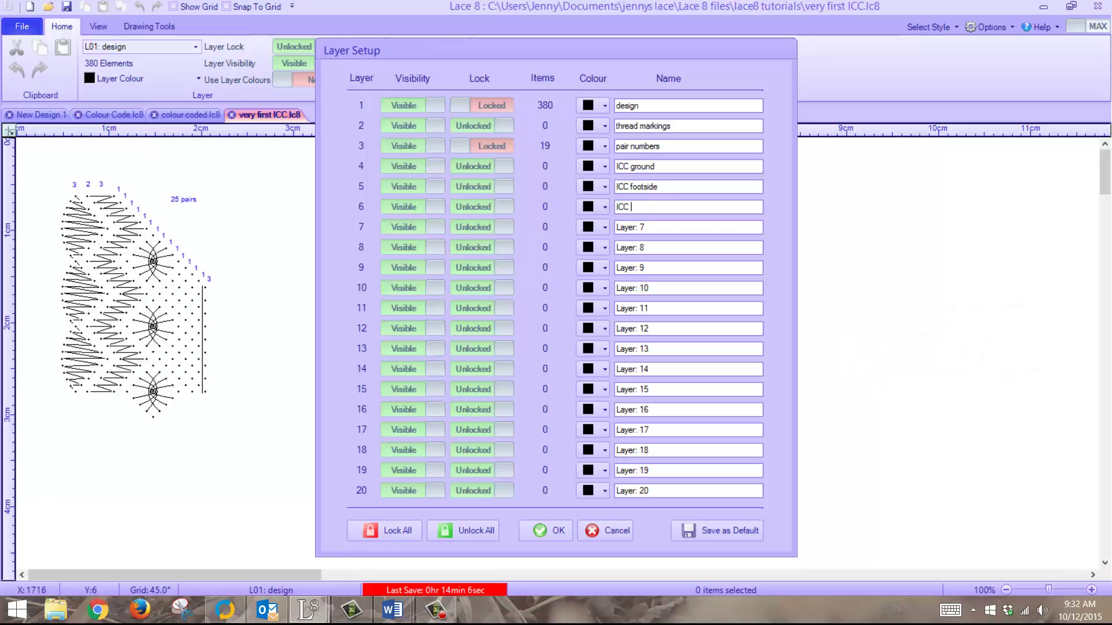
pyautogui.write('spider')
pyautogui.click(653, 228)
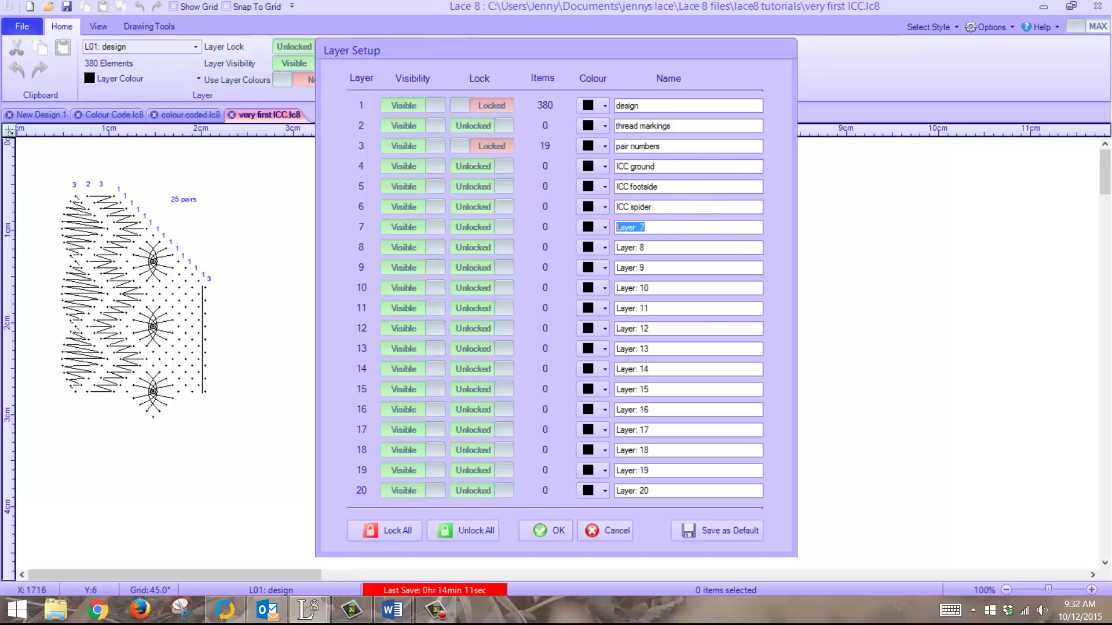
pyautogui.write('ICC f')
pyautogui.write('an')
pyautogui.click(659, 247)
pyautogui.write('ICC tra')
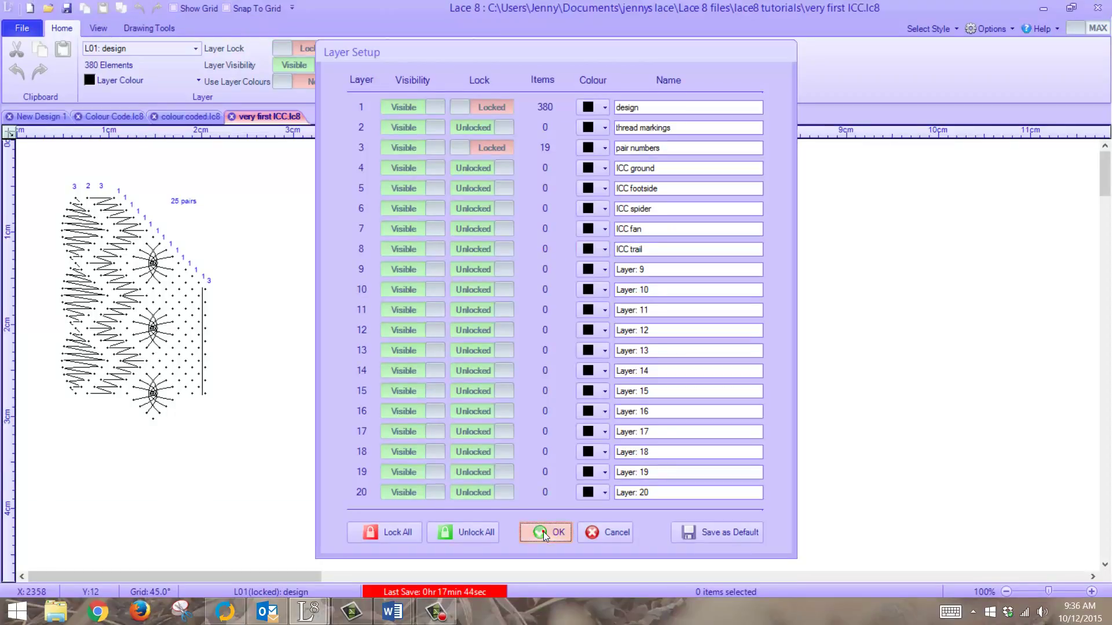
# Apply the layer setup and make L04: ICC ground the current layer.
pyautogui.click(543, 532)
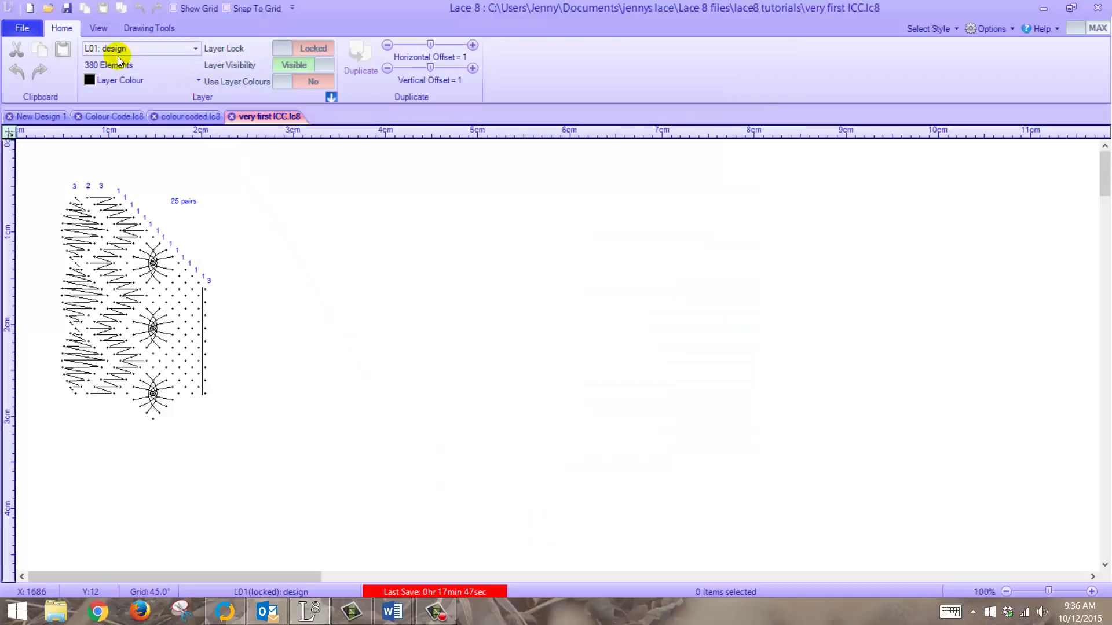
pyautogui.click(197, 51)
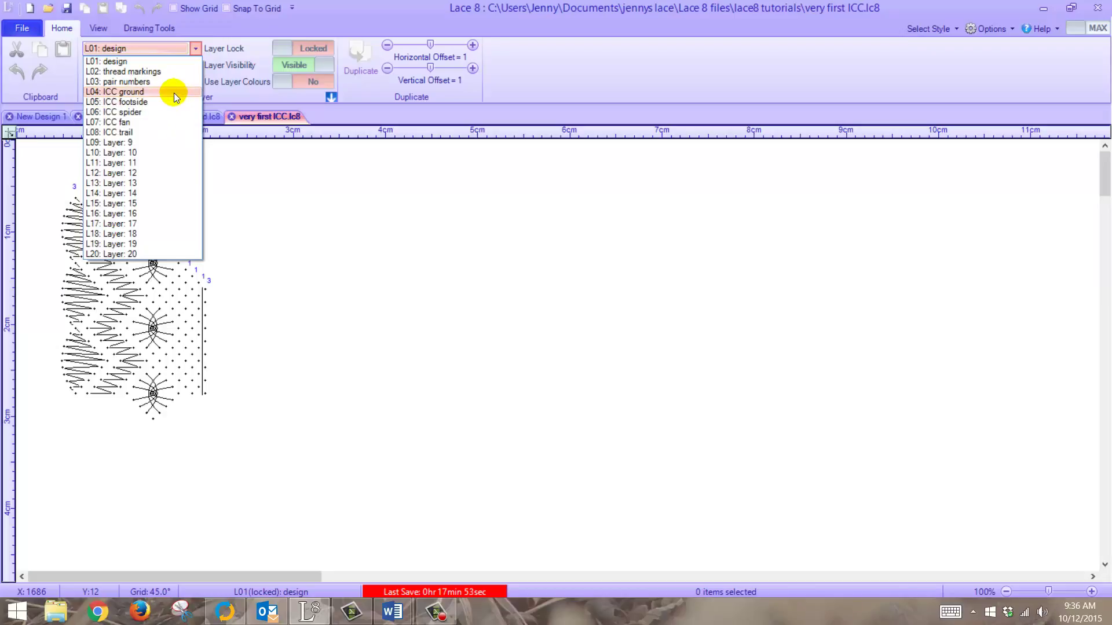
pyautogui.click(174, 92)
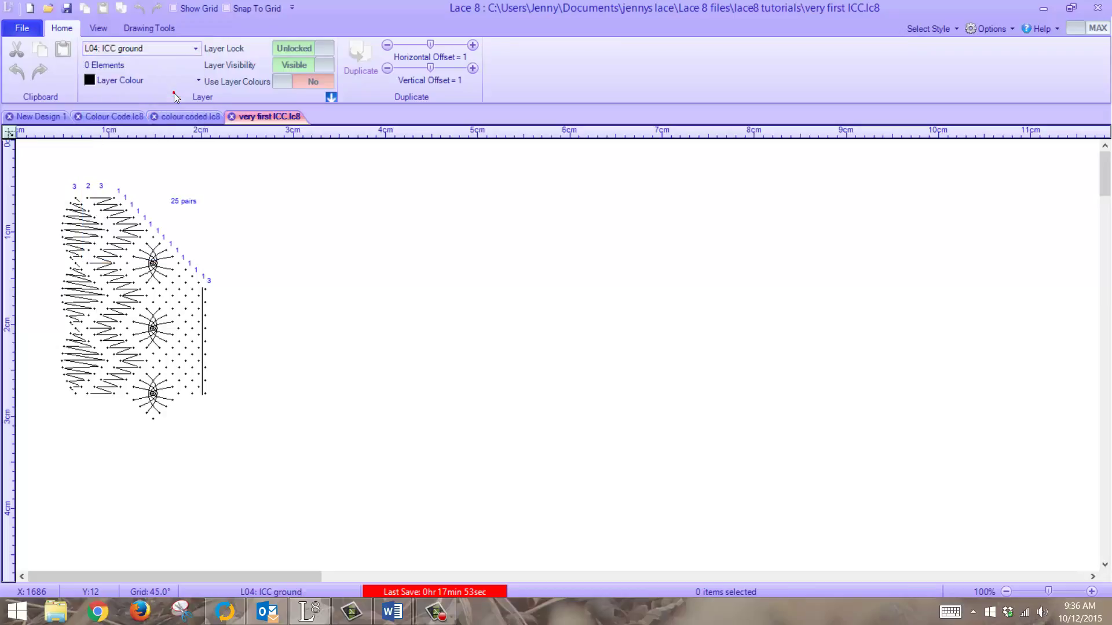
# Compare with the colour-coded reference design, return to very first ICC, and reopen Layer Setup.
pyautogui.click(164, 29)
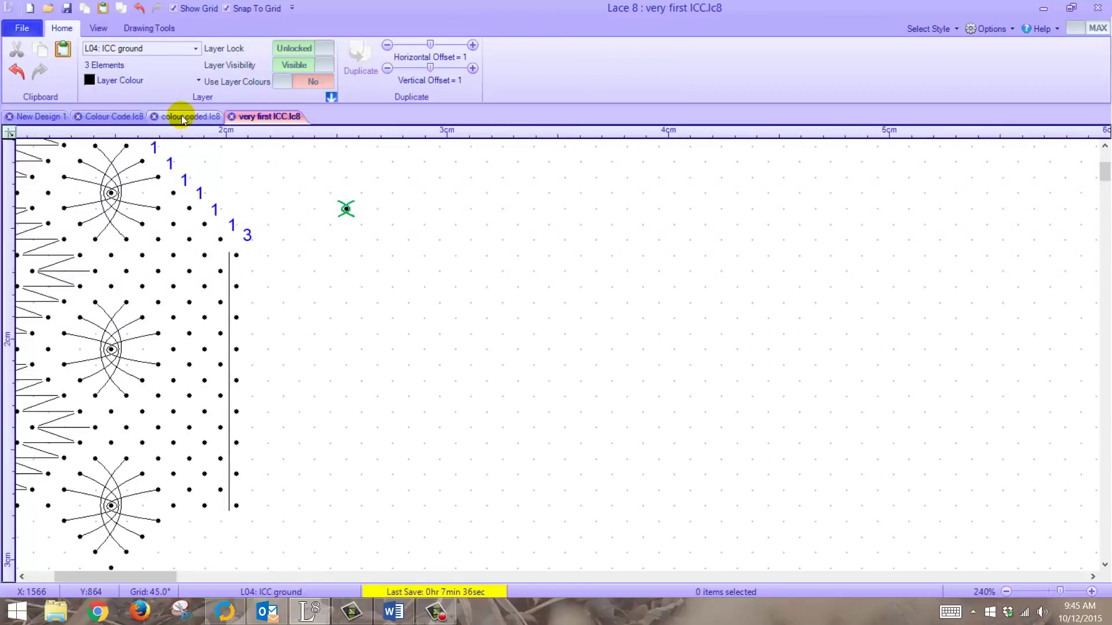
pyautogui.click(182, 119)
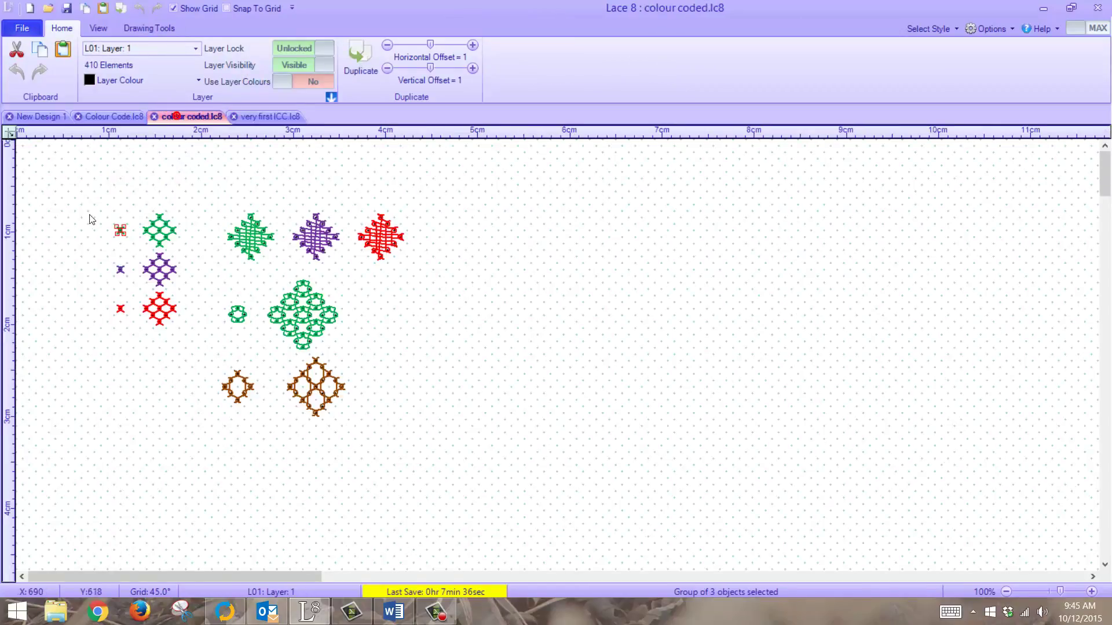
pyautogui.click(120, 231)
pyautogui.click(260, 116)
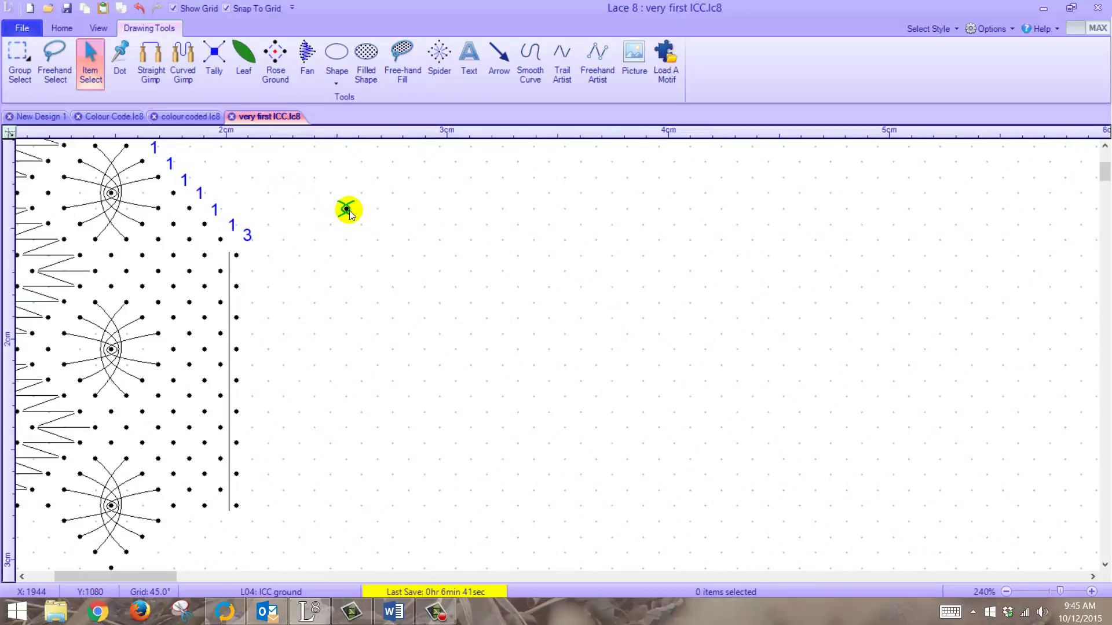
pyautogui.click(63, 30)
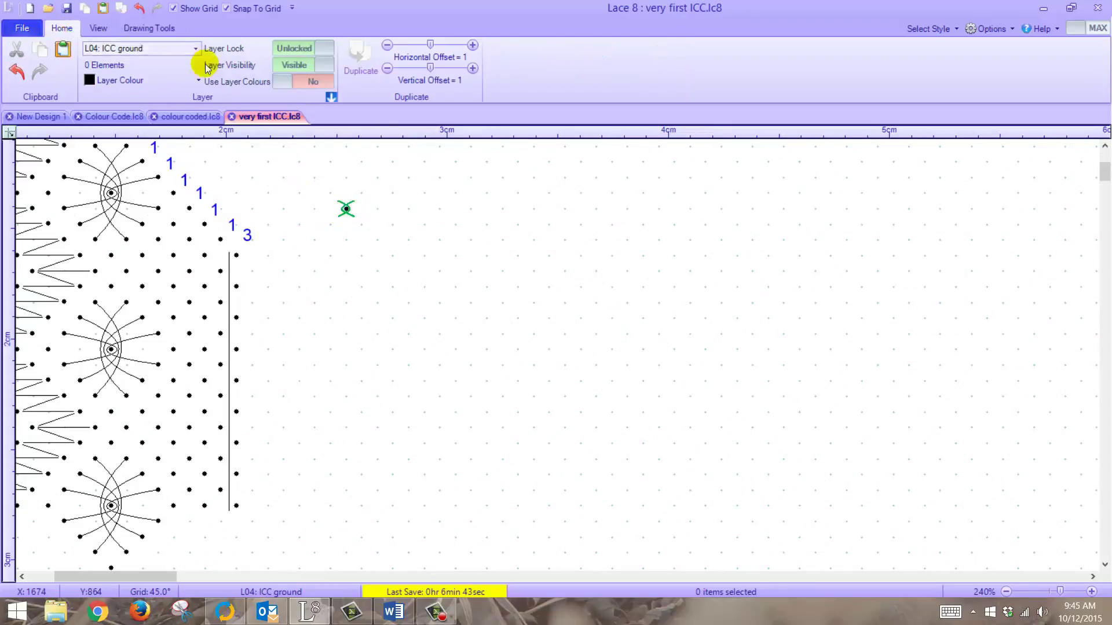
pyautogui.click(331, 97)
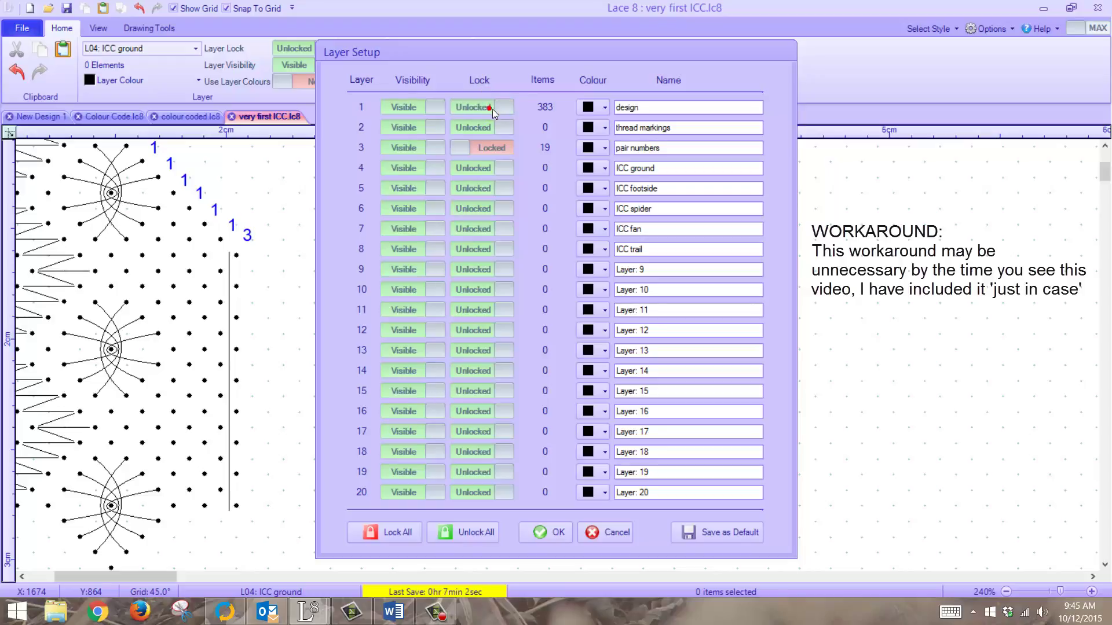
# Move the green cross motif's 3 items from the design layer onto L04: ICC ground.
pyautogui.click(543, 533)
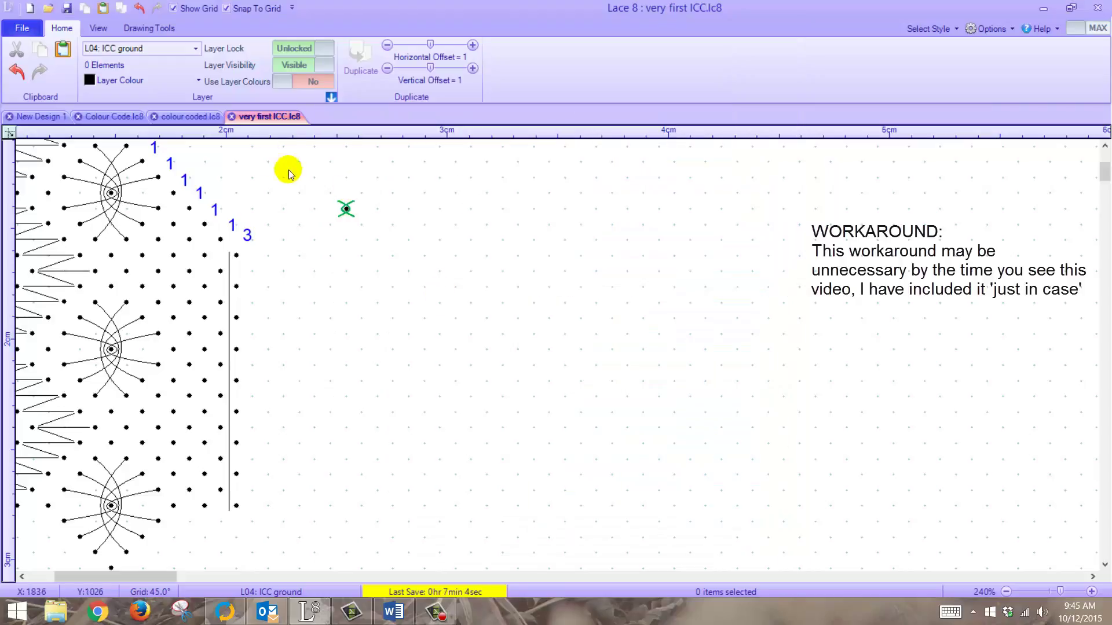
pyautogui.click(196, 49)
pyautogui.click(134, 61)
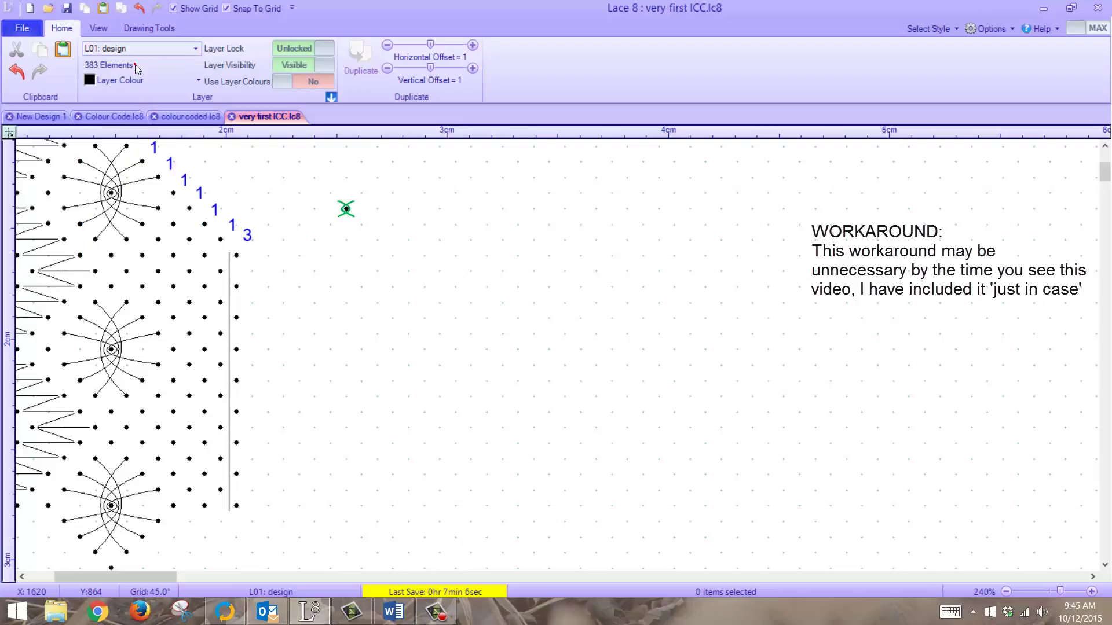
pyautogui.click(350, 214)
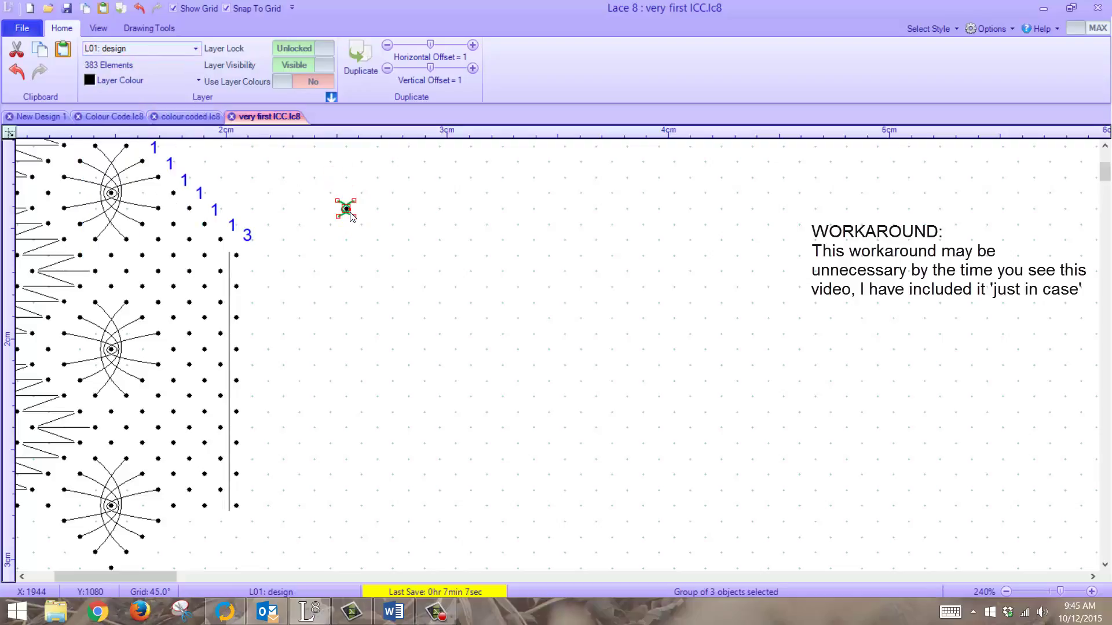
pyautogui.click(195, 49)
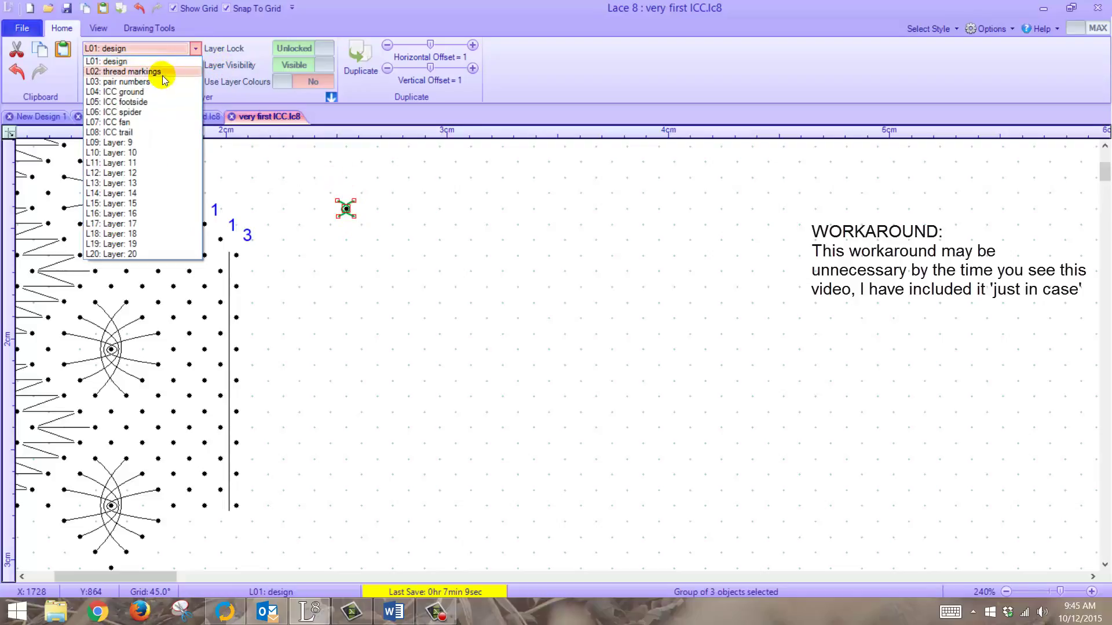
pyautogui.click(159, 92)
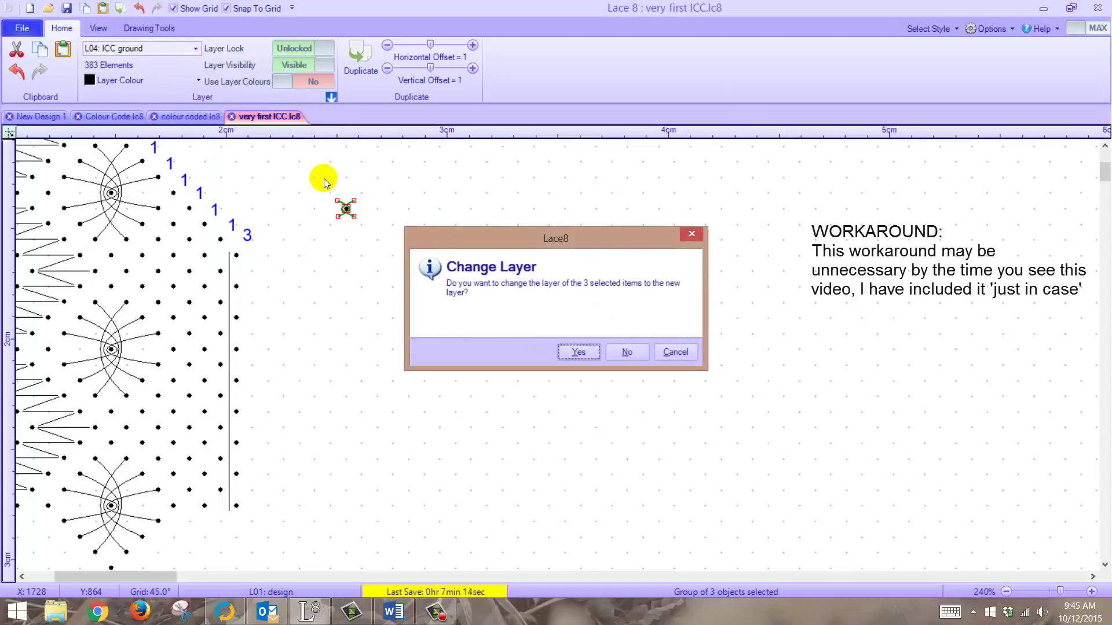
pyautogui.click(579, 352)
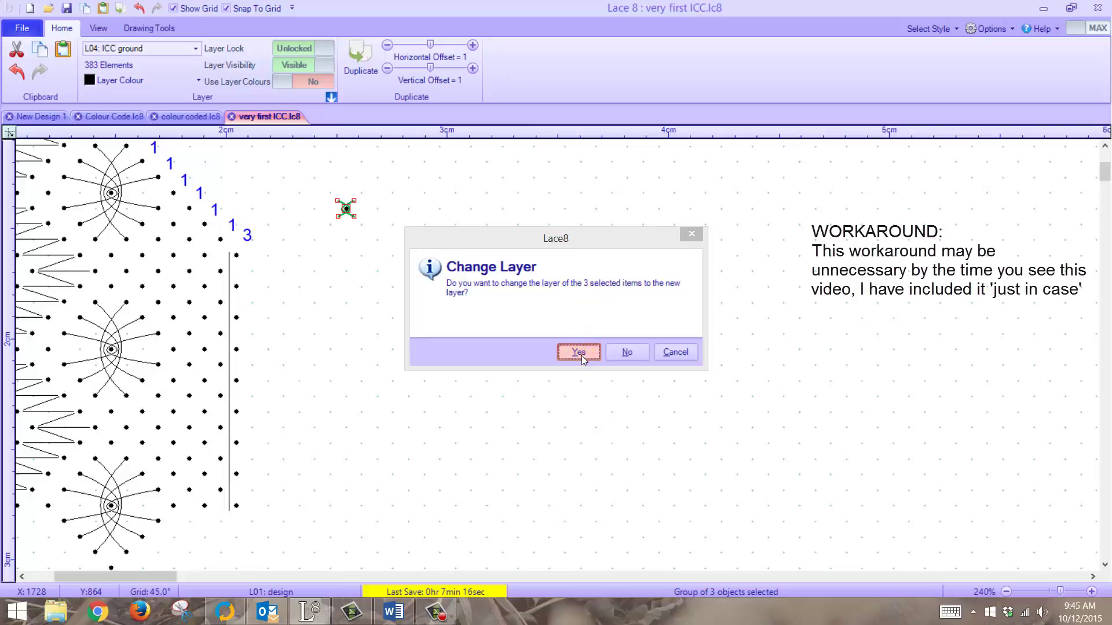
# Deselect all, lock the design layer, and make ICC ground current again.
pyautogui.rightClick(324, 260)
pyautogui.moveTo(334, 270)
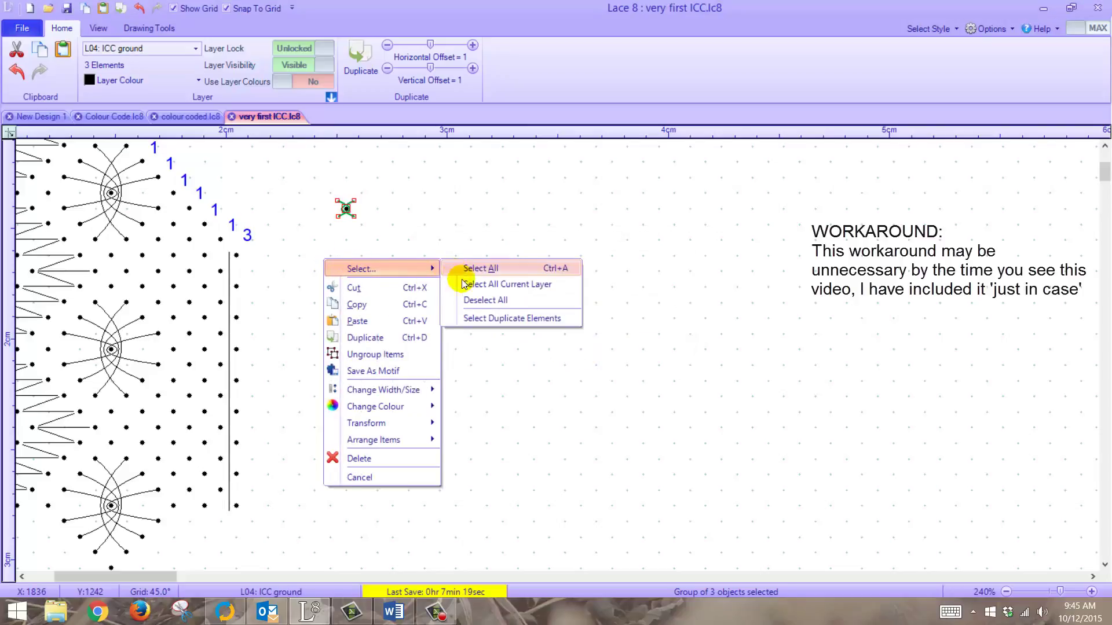
pyautogui.click(485, 305)
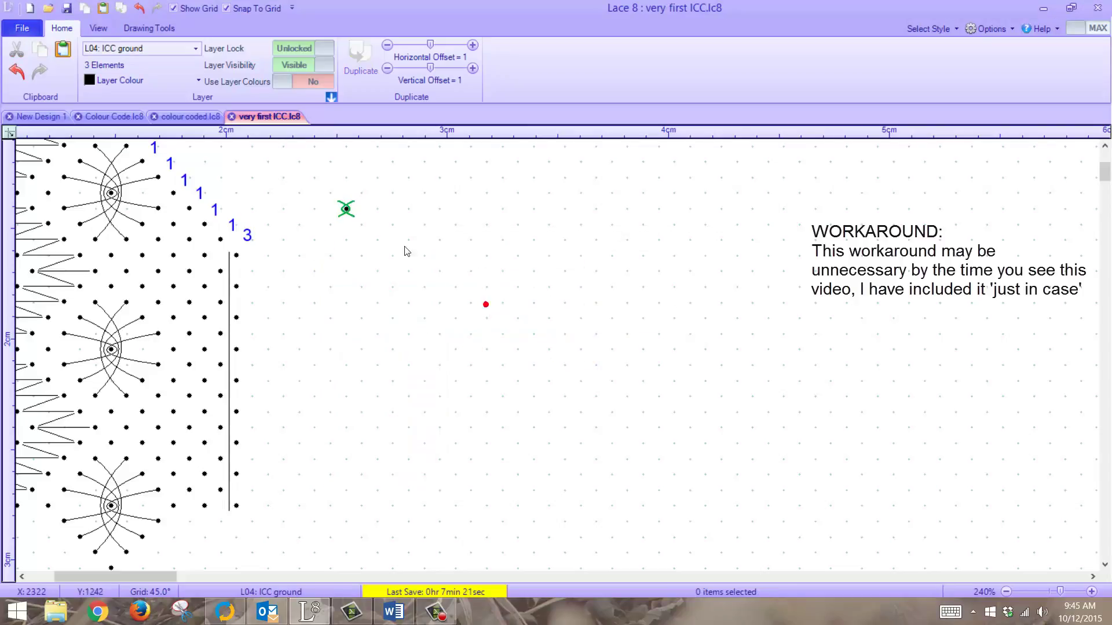
pyautogui.click(196, 50)
pyautogui.click(175, 58)
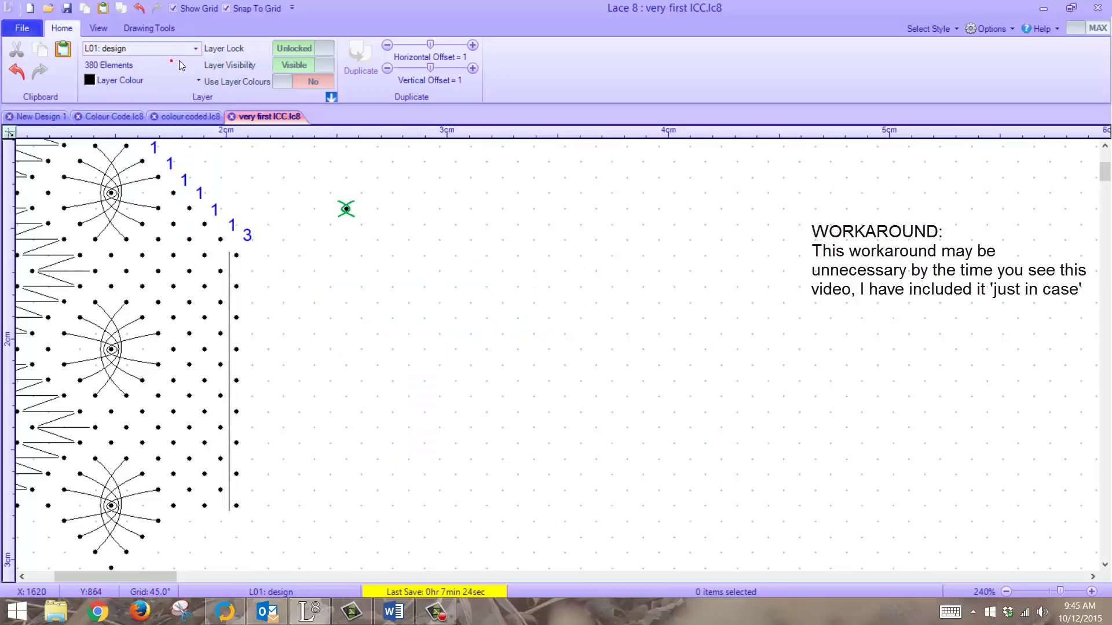
pyautogui.click(303, 48)
pyautogui.click(196, 48)
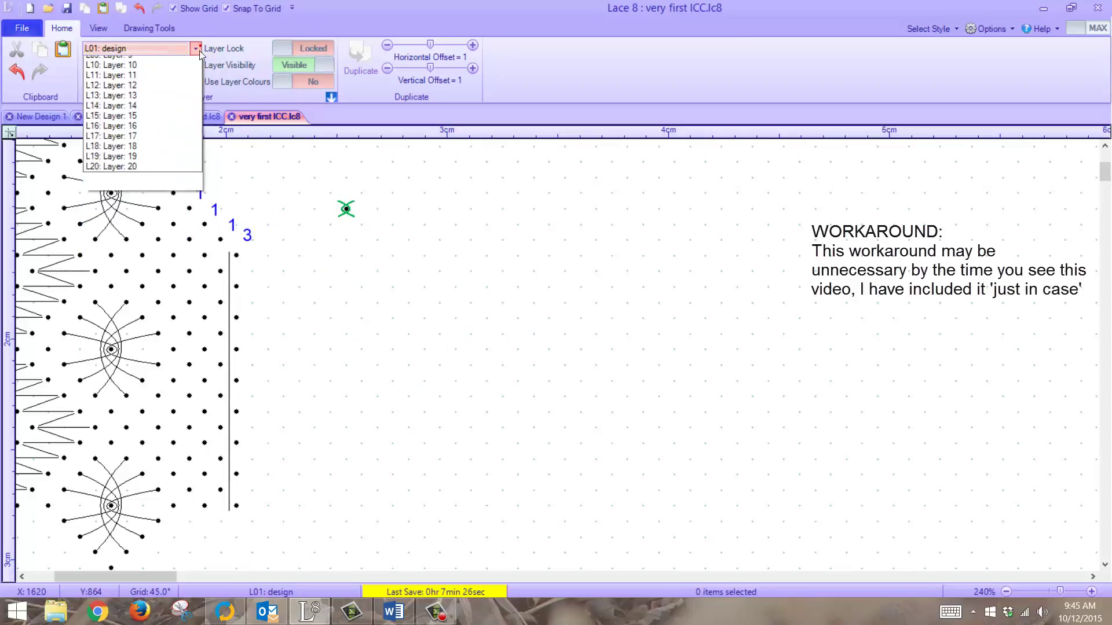
pyautogui.click(159, 93)
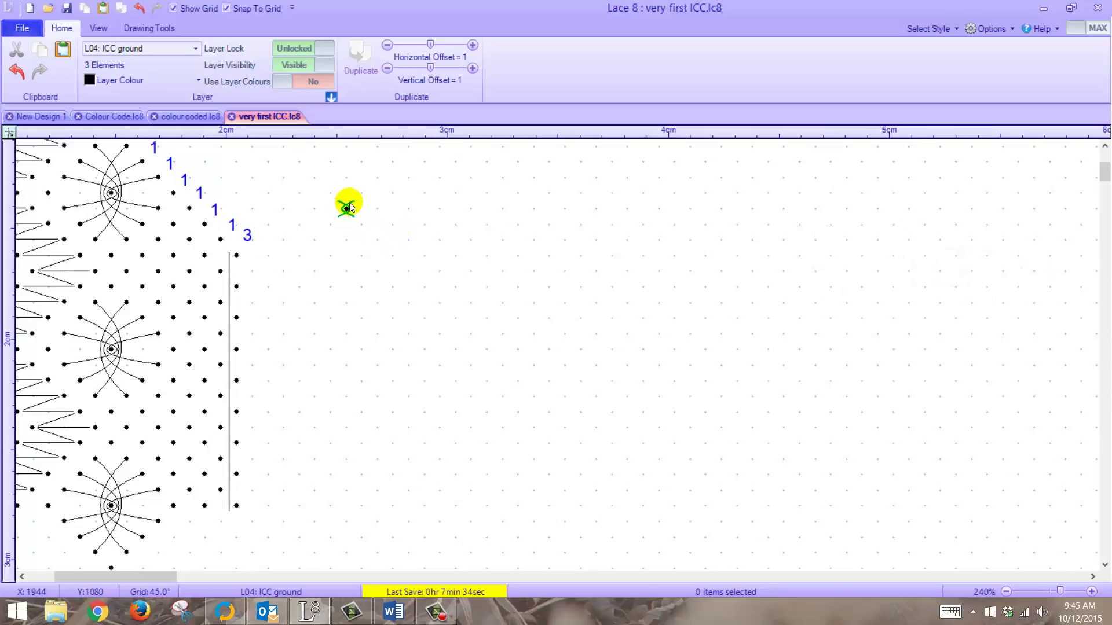
# Copy the green cross and paste copies onto each ground dot beside the footside.
pyautogui.click(182, 117)
pyautogui.click(120, 231)
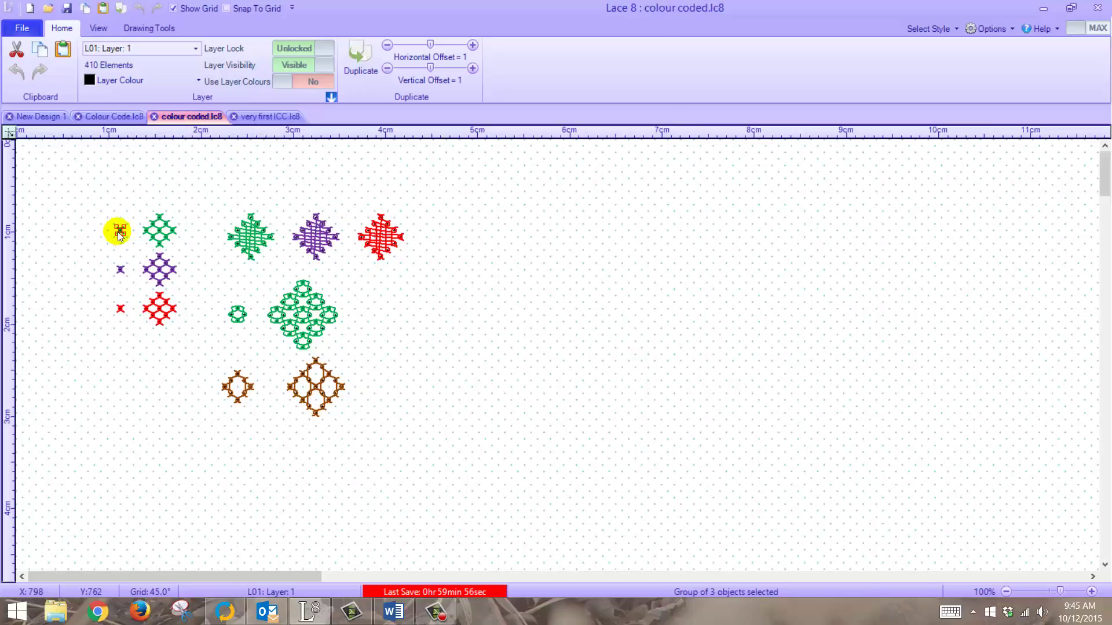
pyautogui.click(140, 217)
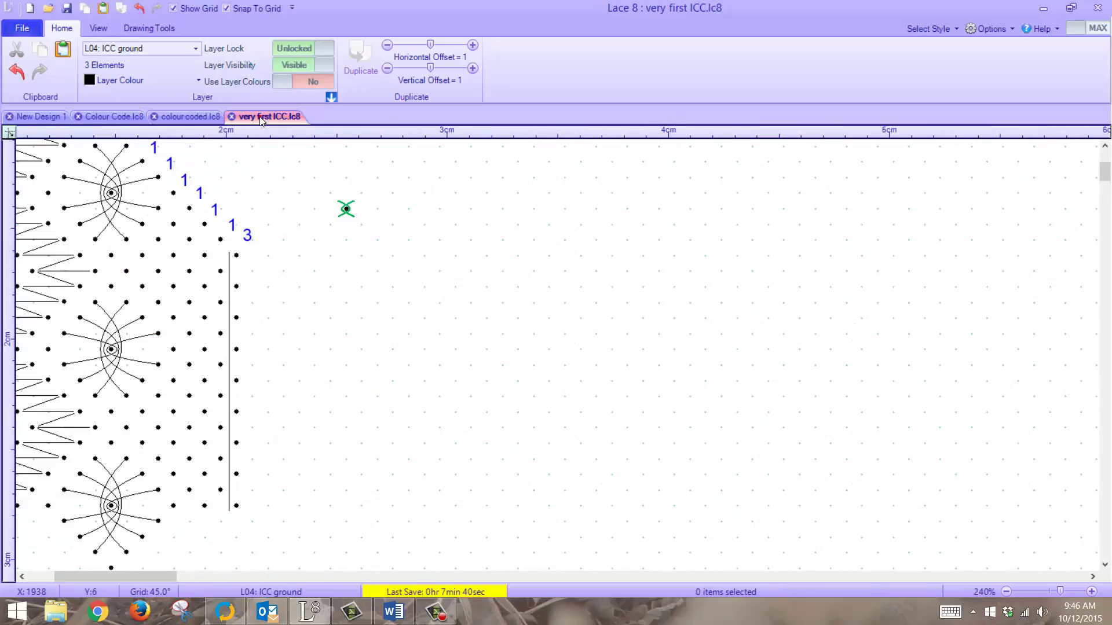
pyautogui.click(345, 214)
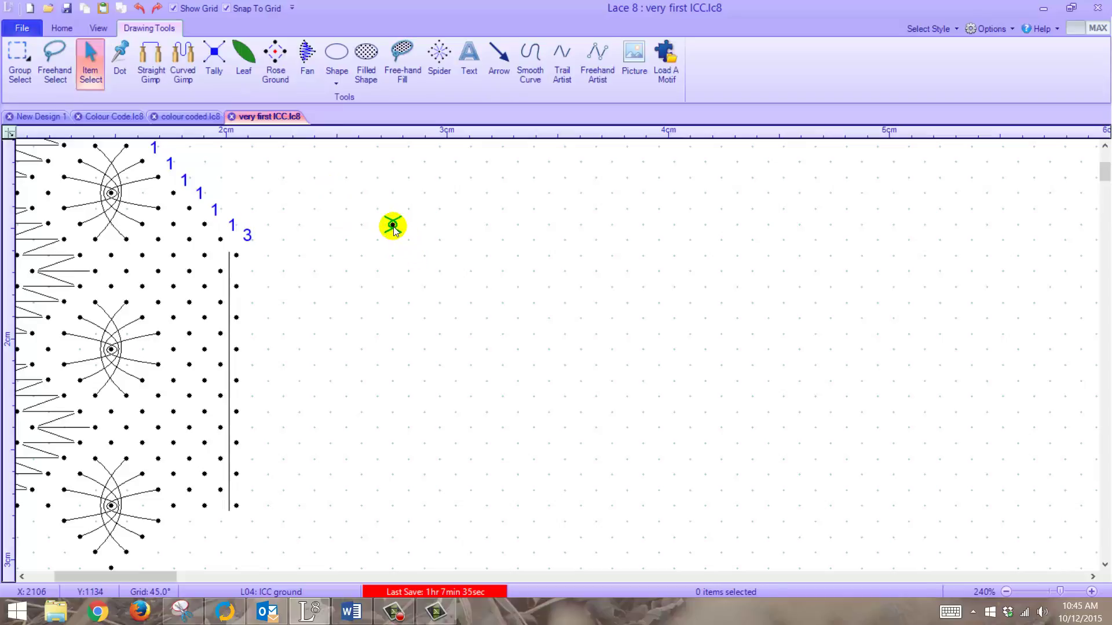
pyautogui.click(393, 227)
pyautogui.rightClick(392, 227)
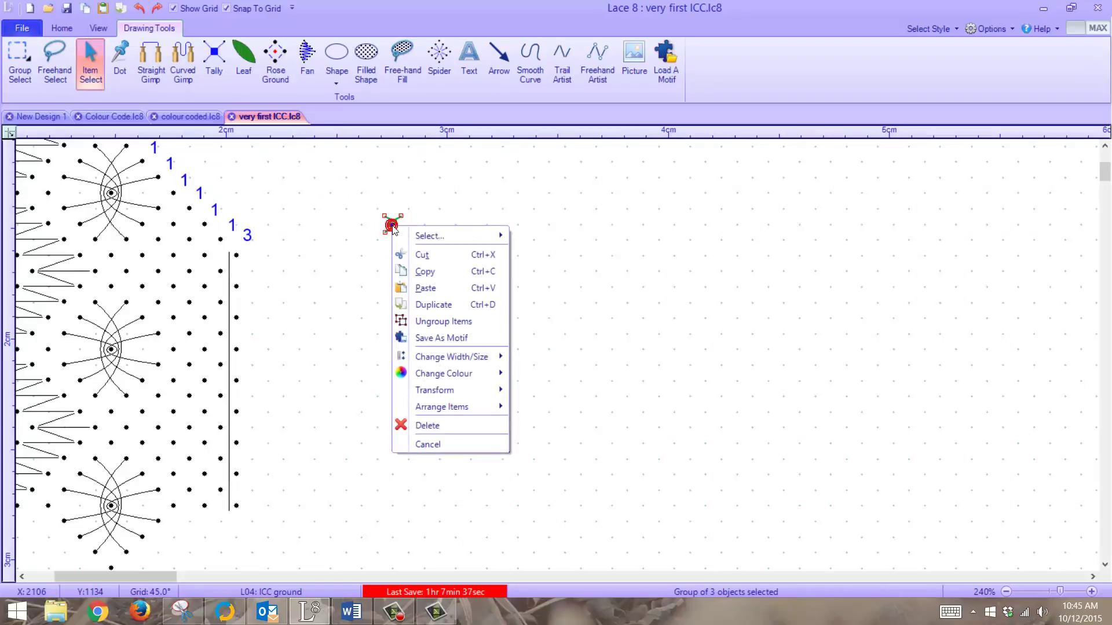
pyautogui.click(430, 279)
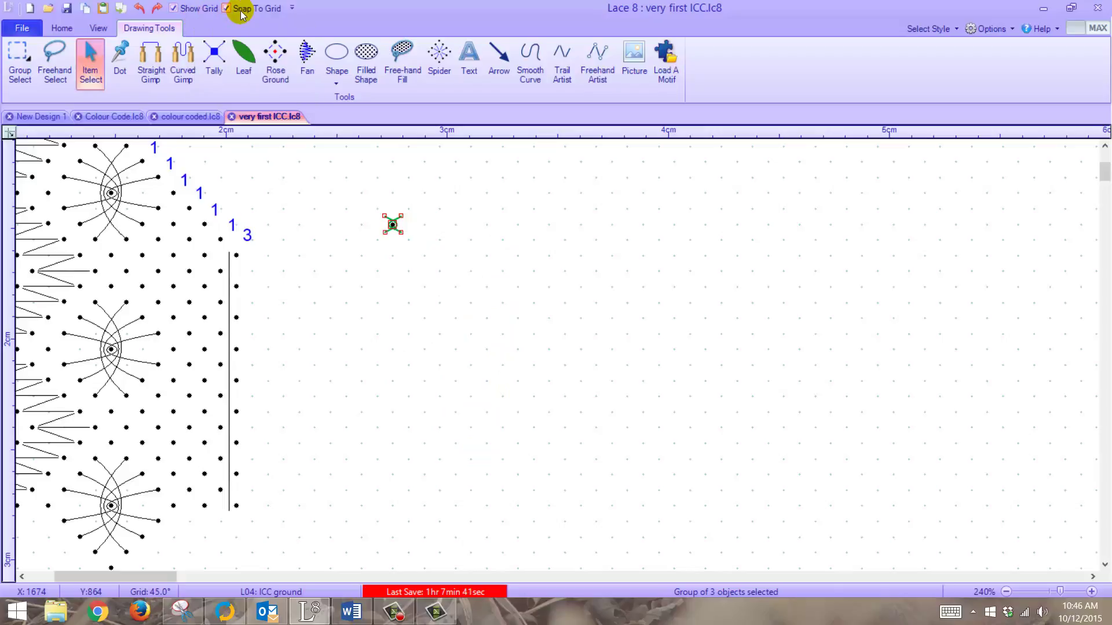
pyautogui.click(102, 8)
pyautogui.moveTo(132, 193)
pyautogui.mouseDown()
pyautogui.moveTo(183, 189)
pyautogui.moveTo(120, 258)
pyautogui.moveTo(131, 273)
pyautogui.moveTo(186, 207)
pyautogui.moveTo(191, 255)
pyautogui.moveTo(152, 287)
pyautogui.moveTo(165, 307)
pyautogui.moveTo(218, 246)
pyautogui.moveTo(186, 315)
pyautogui.moveTo(184, 303)
pyautogui.moveTo(204, 307)
pyautogui.moveTo(189, 304)
pyautogui.moveTo(186, 343)
pyautogui.moveTo(208, 275)
pyautogui.moveTo(303, 266)
pyautogui.mouseUp()
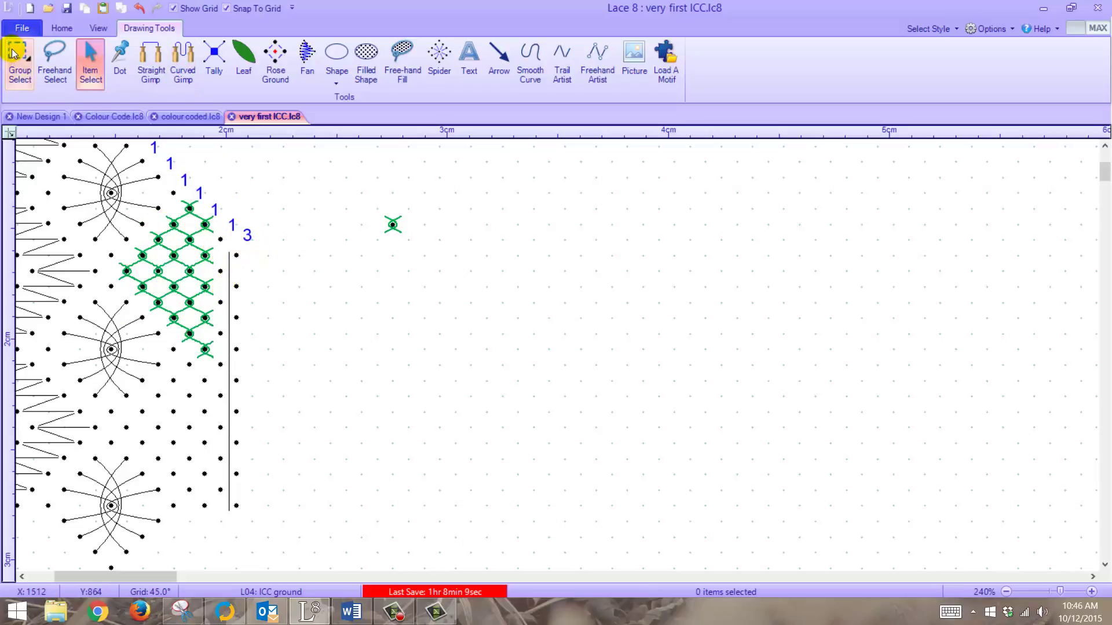
# Duplicate the green ground patch into the lower ground area and delete the spare cross.
pyautogui.click(20, 74)
pyautogui.moveTo(103, 172); pyautogui.dragTo(268, 394)
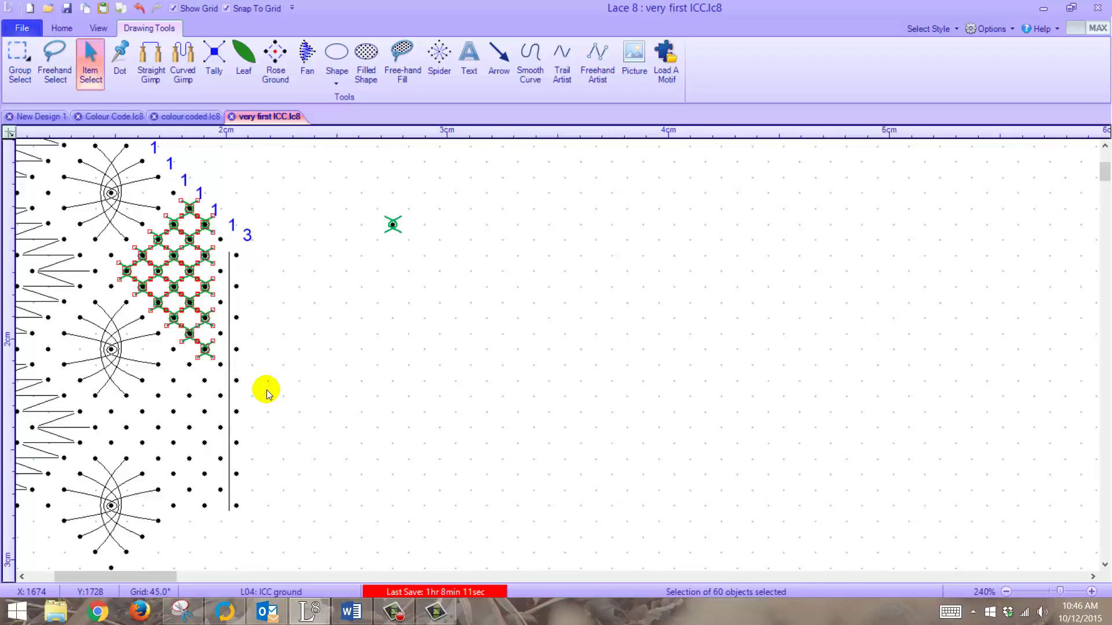
pyautogui.click(101, 10)
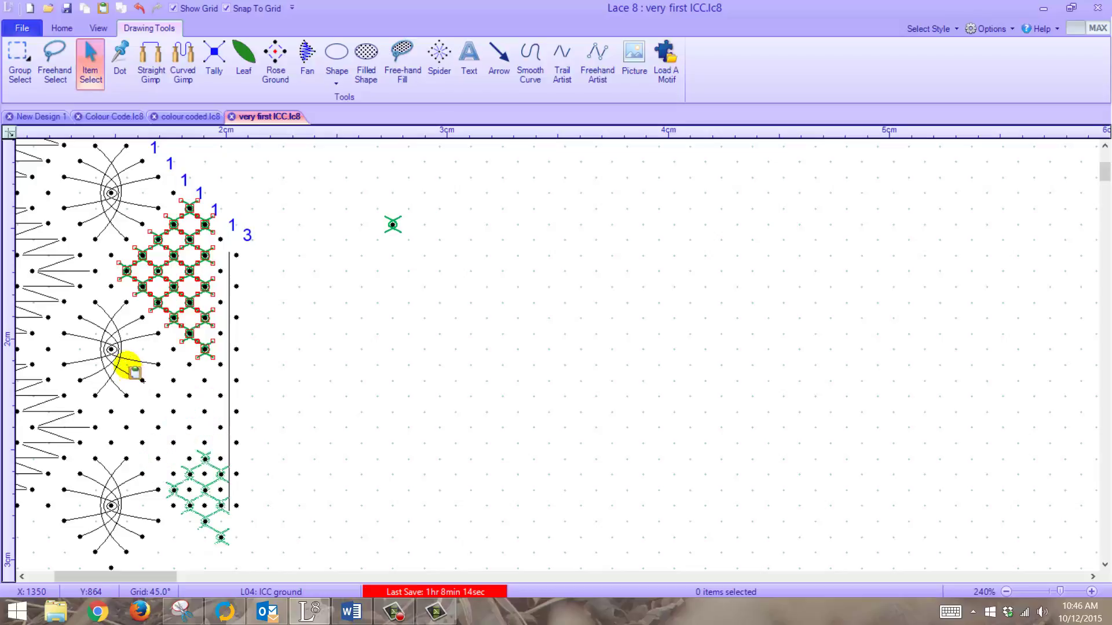
pyautogui.moveTo(131, 366); pyautogui.dragTo(118, 355)
pyautogui.click(111, 349)
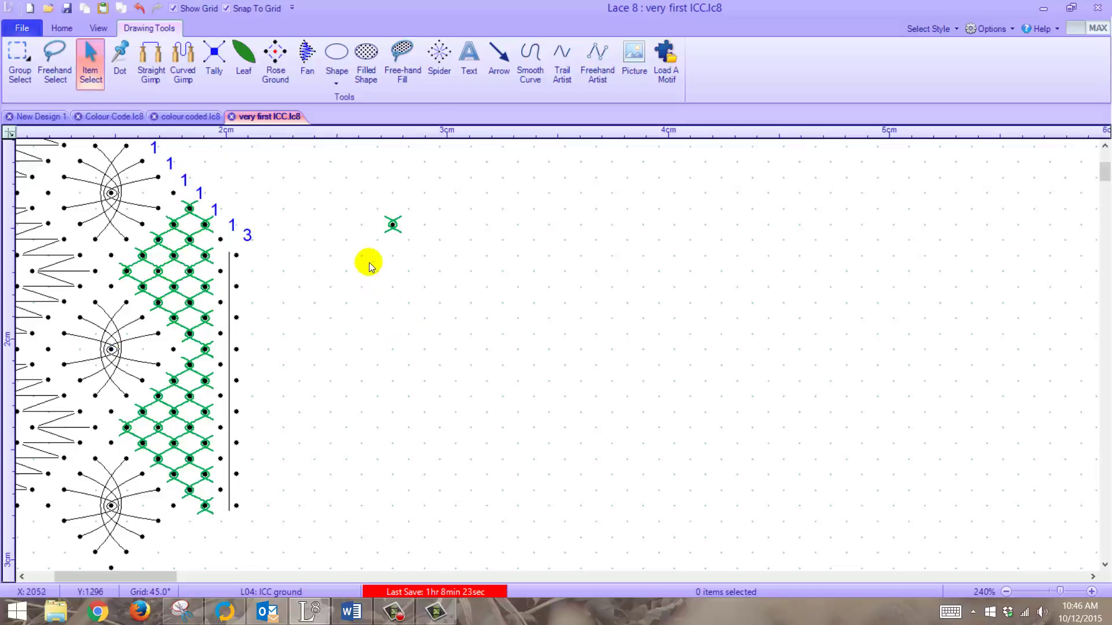
pyautogui.click(397, 227)
pyautogui.click(450, 279)
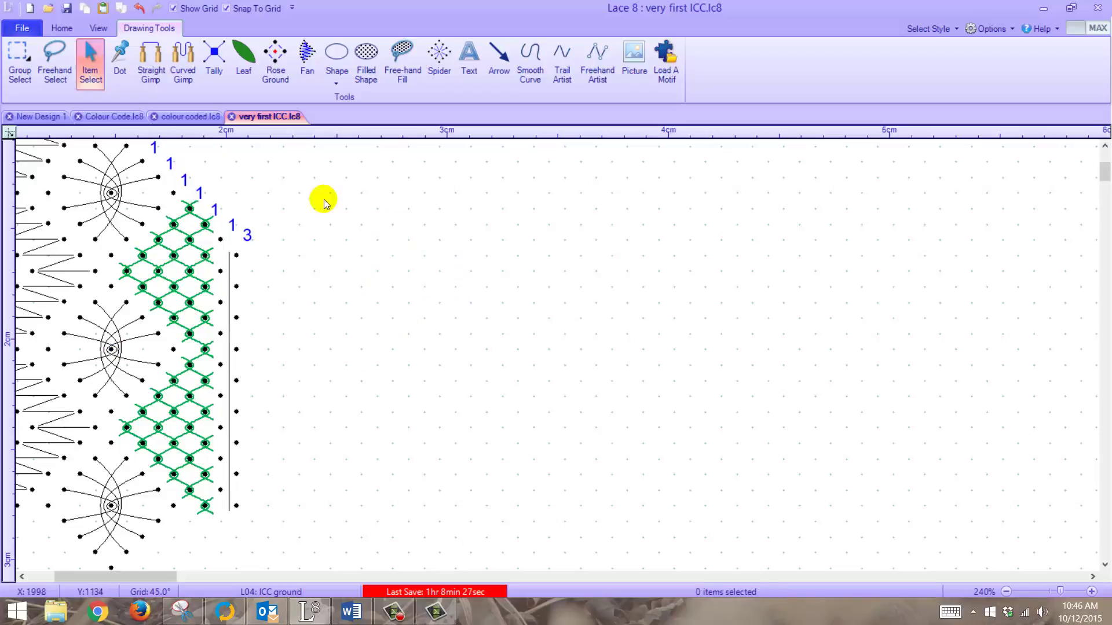
# Lock layer 4 (ICC ground) and switch the current layer to L05: ICC footside.
pyautogui.click(53, 32)
pyautogui.click(316, 91)
pyautogui.click(330, 98)
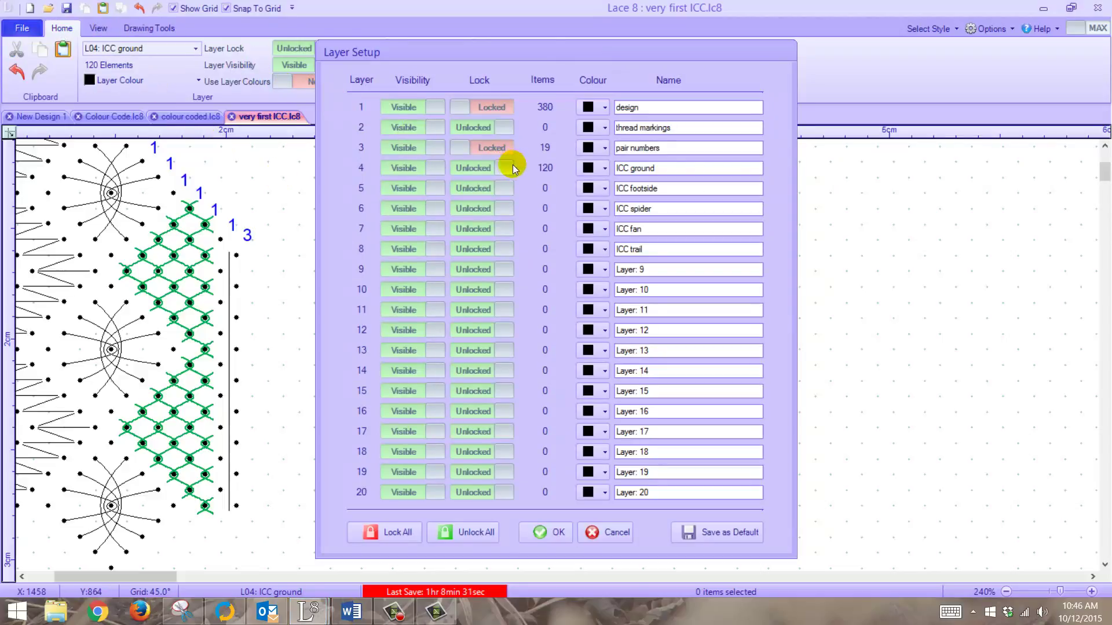
pyautogui.click(469, 173)
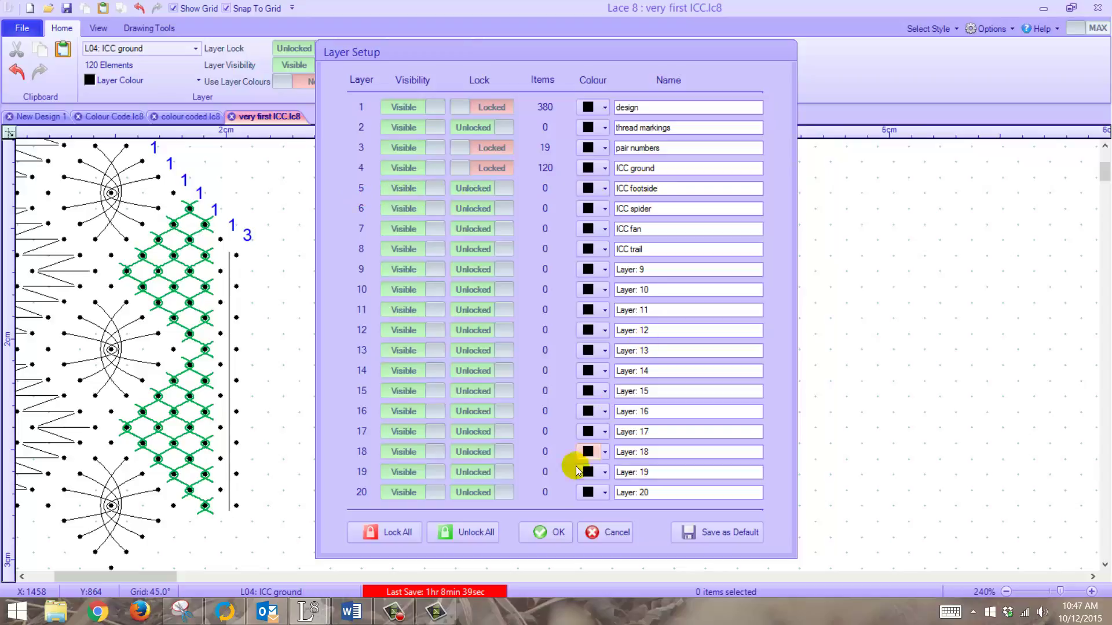
pyautogui.click(543, 533)
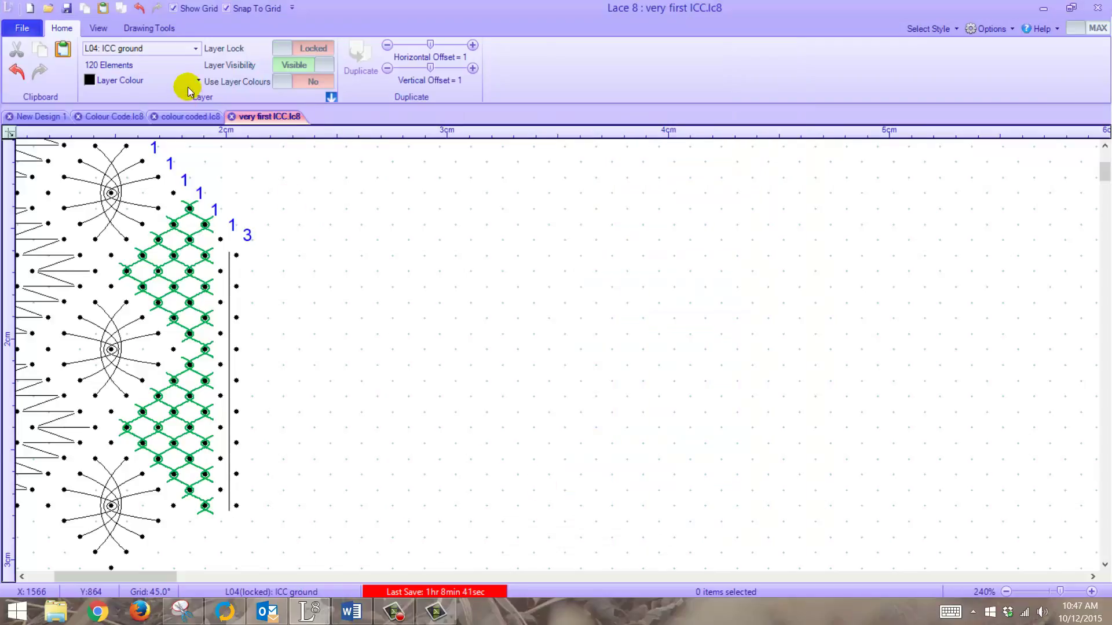
pyautogui.click(197, 48)
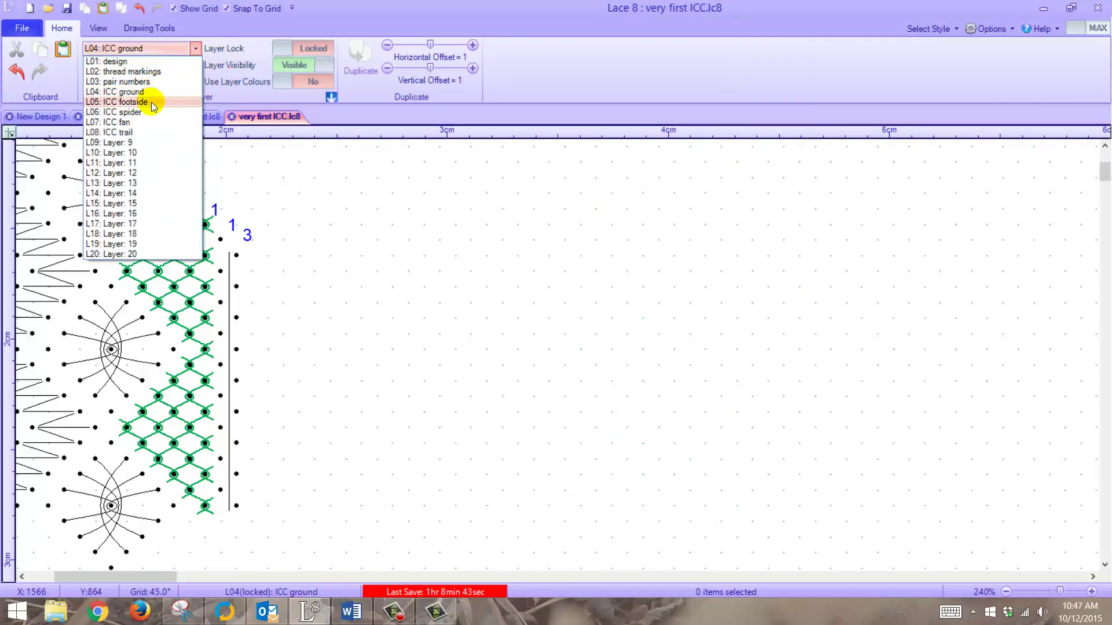
pyautogui.click(151, 102)
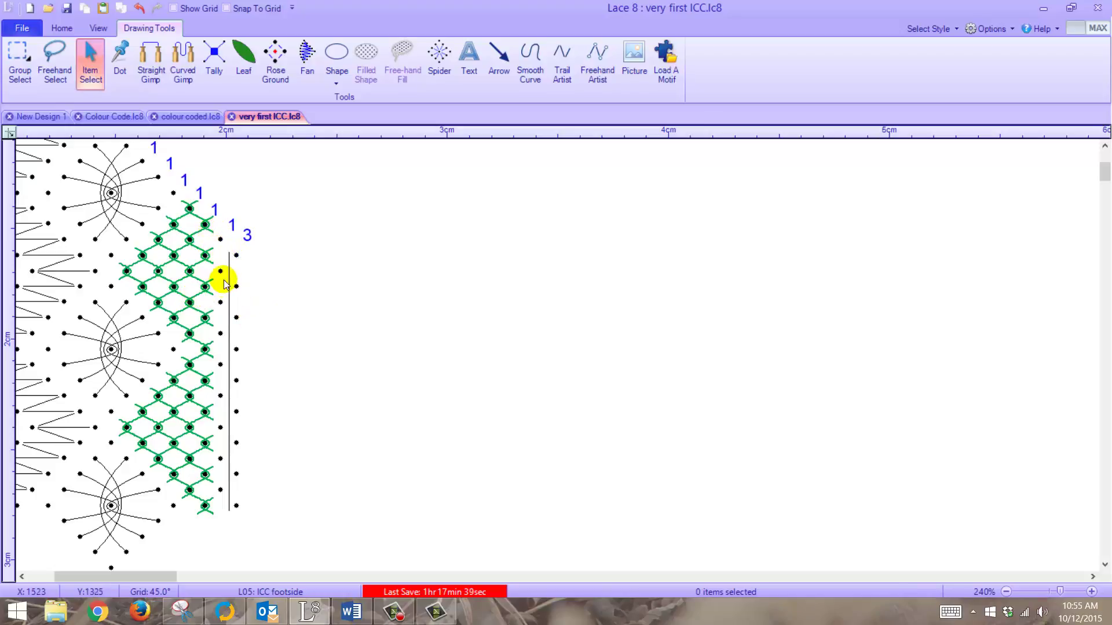
pyautogui.scroll(3, 153, 318)
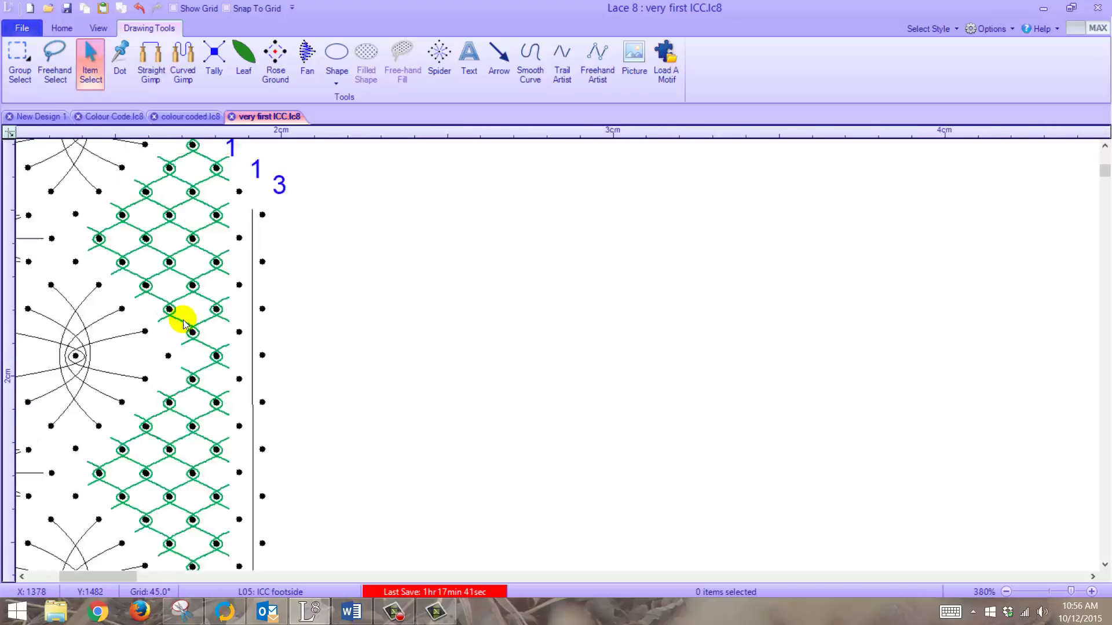
pyautogui.scroll(2, 220, 300)
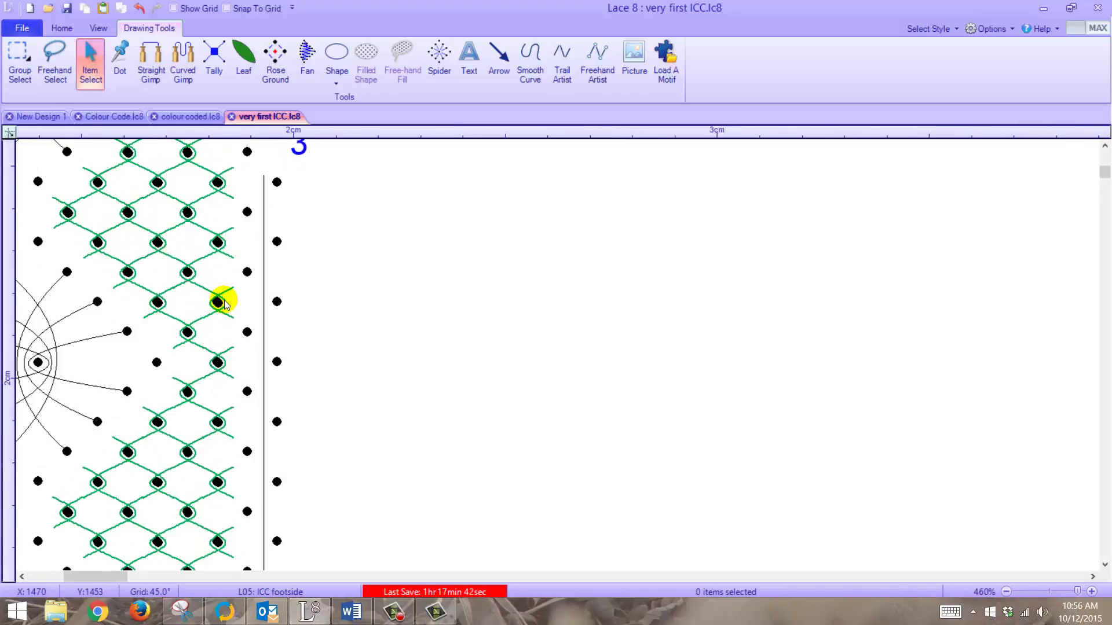
pyautogui.scroll(1, 230, 296)
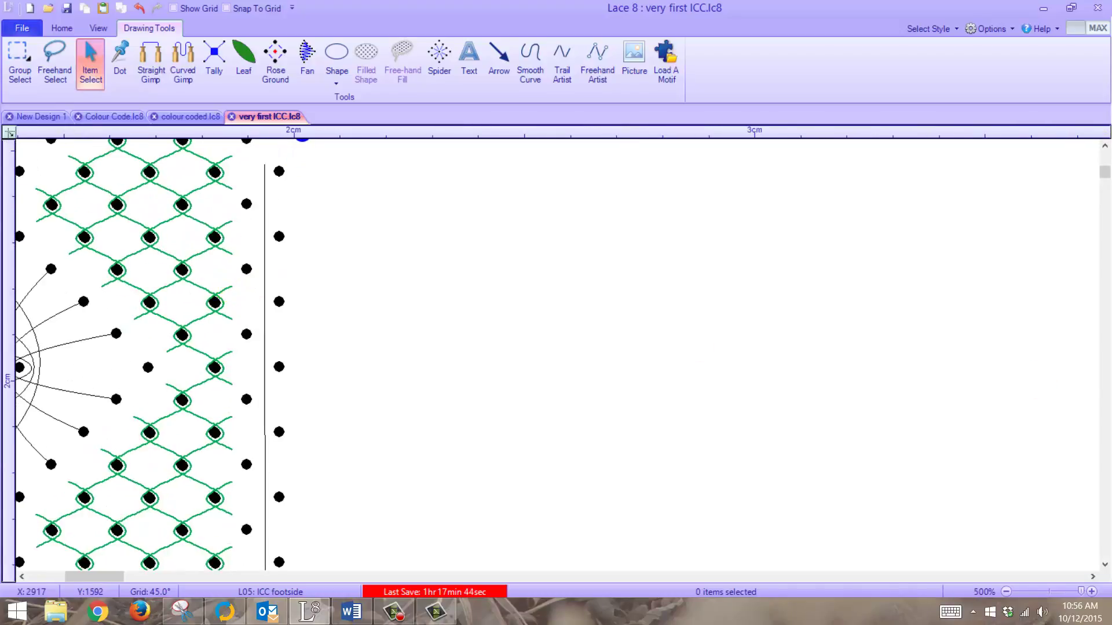
pyautogui.click(1104, 147)
pyautogui.moveTo(1105, 146); pyautogui.dragTo(1105, 146)
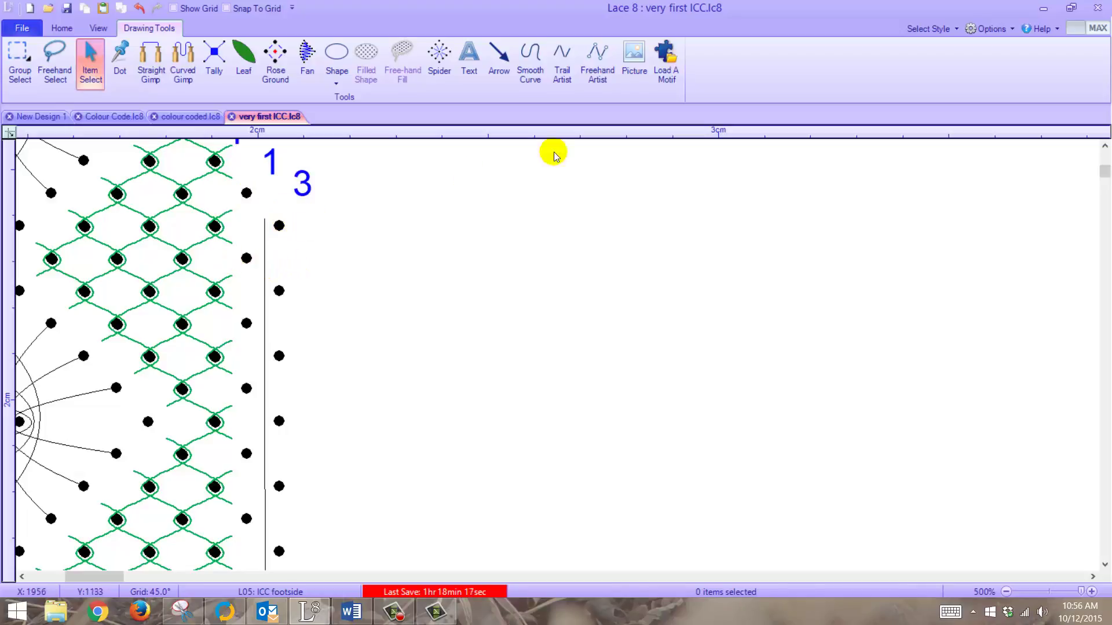
pyautogui.click(997, 29)
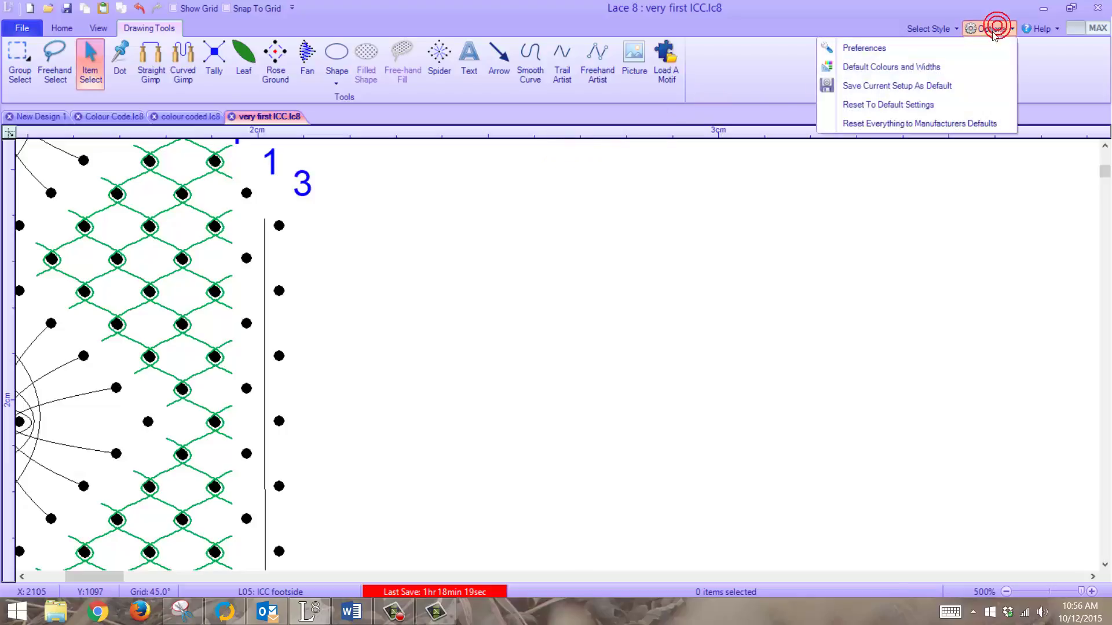
pyautogui.click(913, 68)
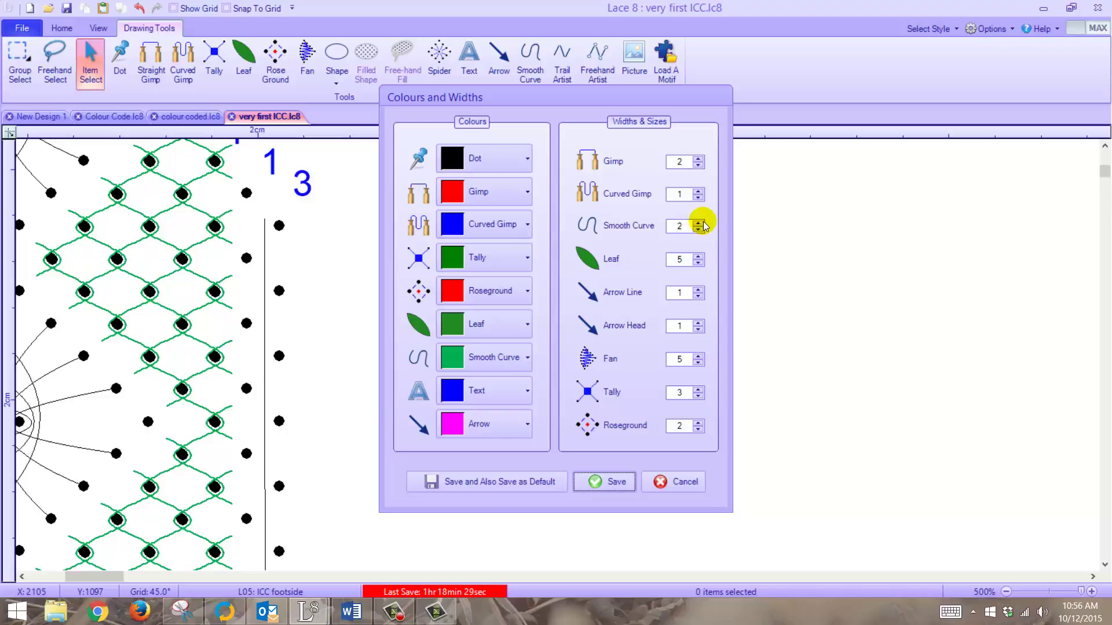
pyautogui.click(614, 489)
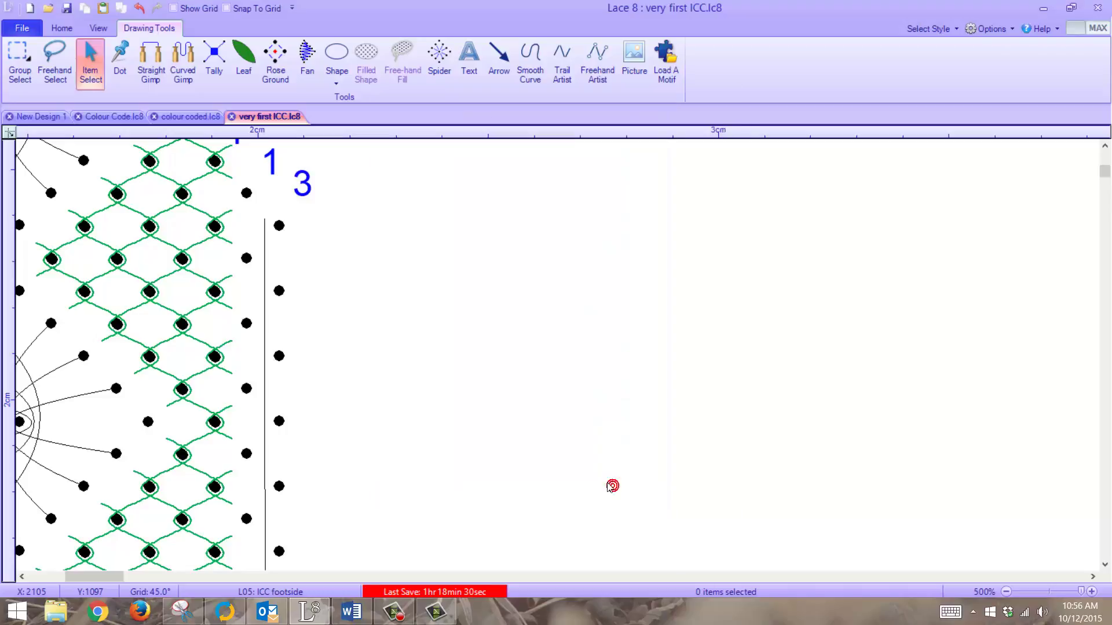
pyautogui.click(230, 179)
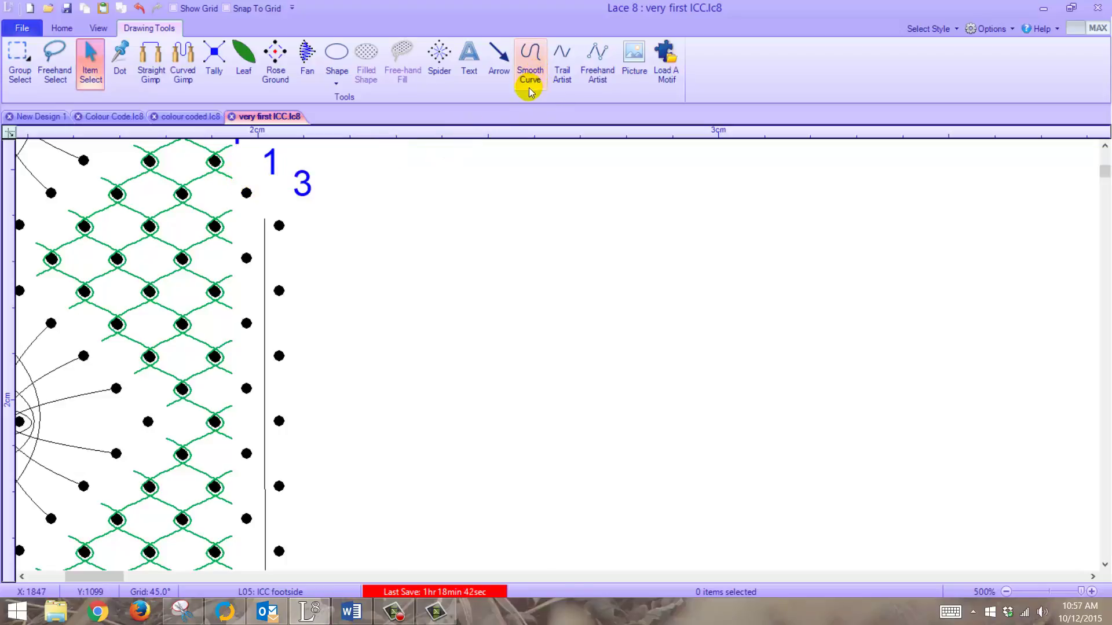
# Draw a smooth curve taking the green edge thread around the first footside pin.
pyautogui.click(533, 72)
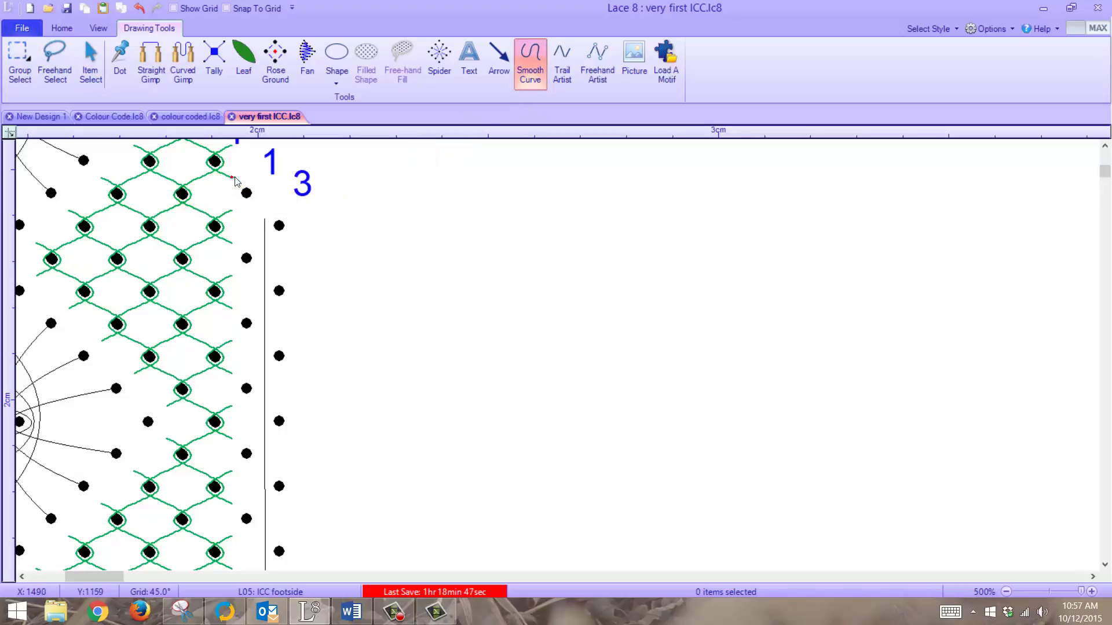
pyautogui.click(257, 189)
pyautogui.click(250, 206)
pyautogui.click(246, 203)
# Save Preferences with curves set to Manual (Click points) and Show Curve Nodes on.
pyautogui.click(996, 33)
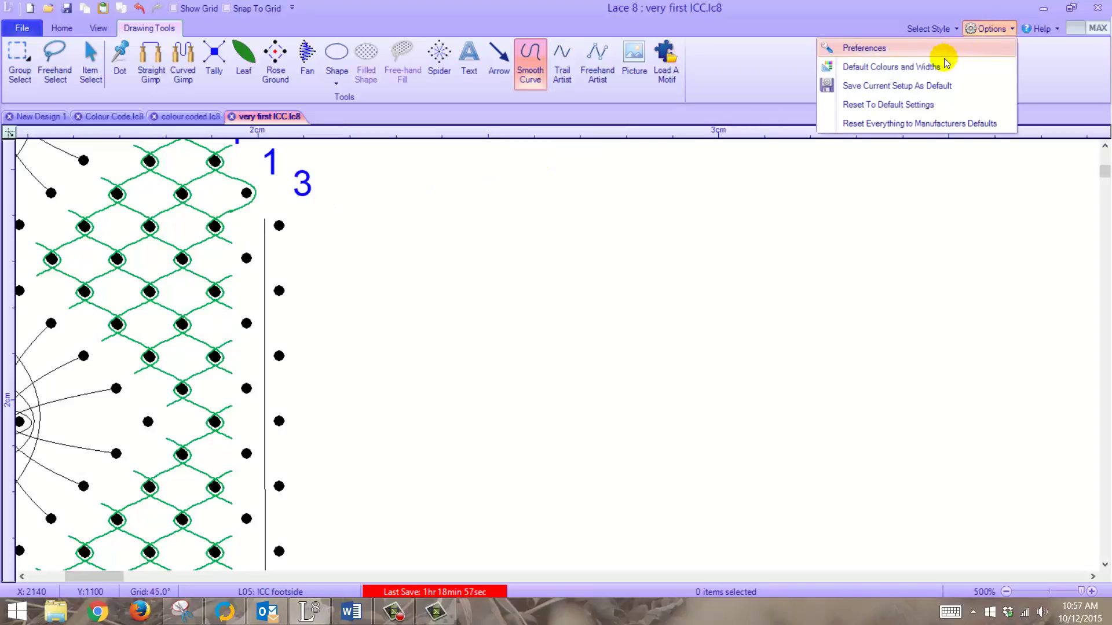
pyautogui.click(925, 49)
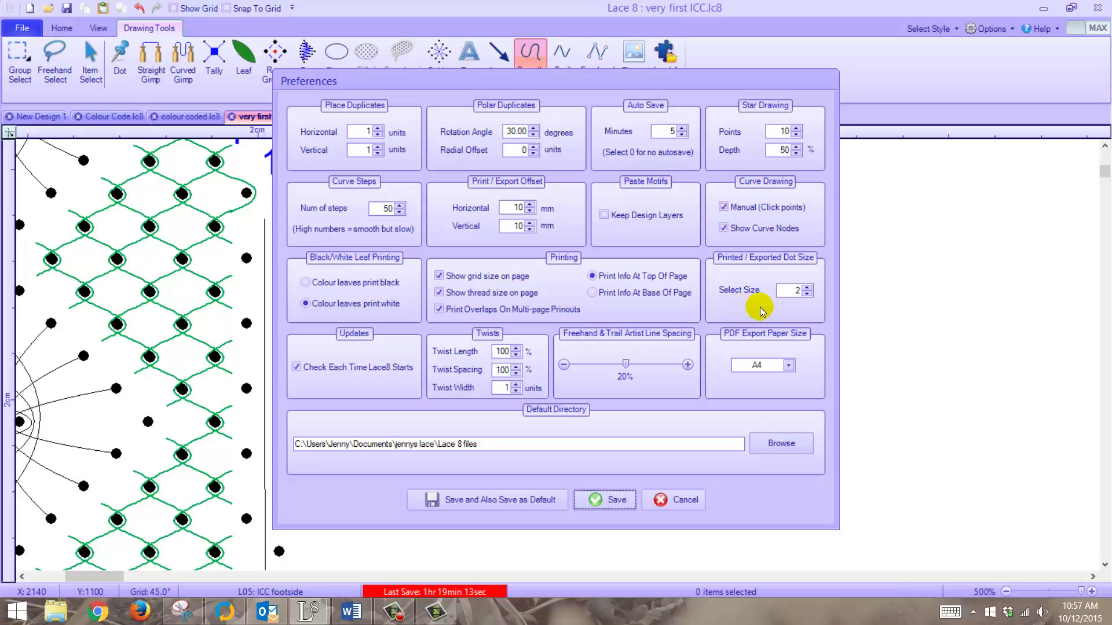
pyautogui.click(616, 492)
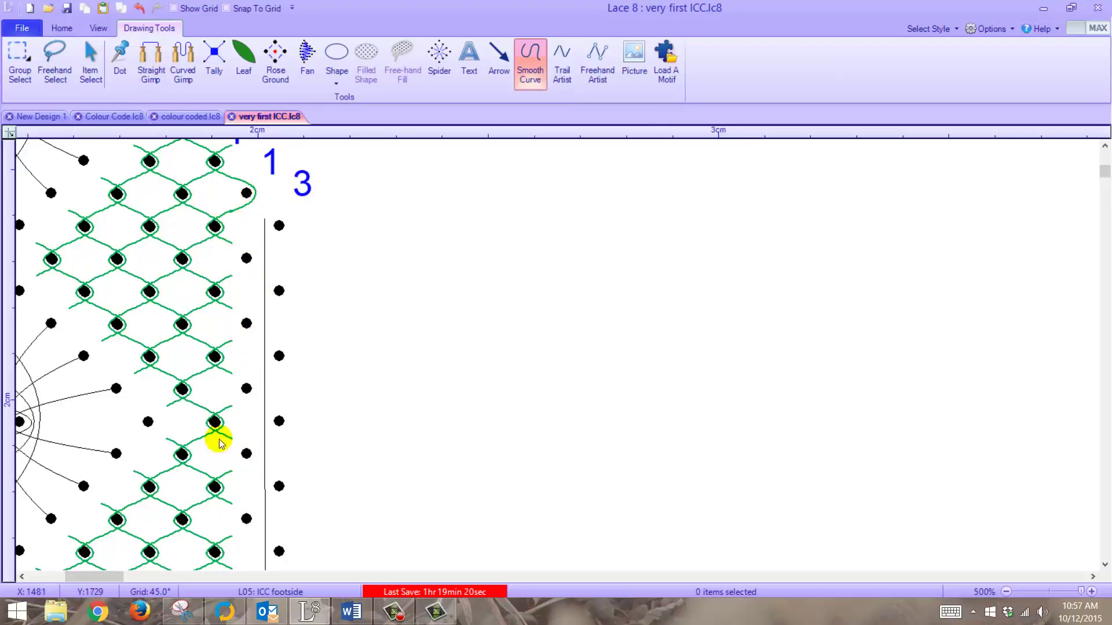
# Copy the green edge curve and paste it at the next footside pin.
pyautogui.click(90, 61)
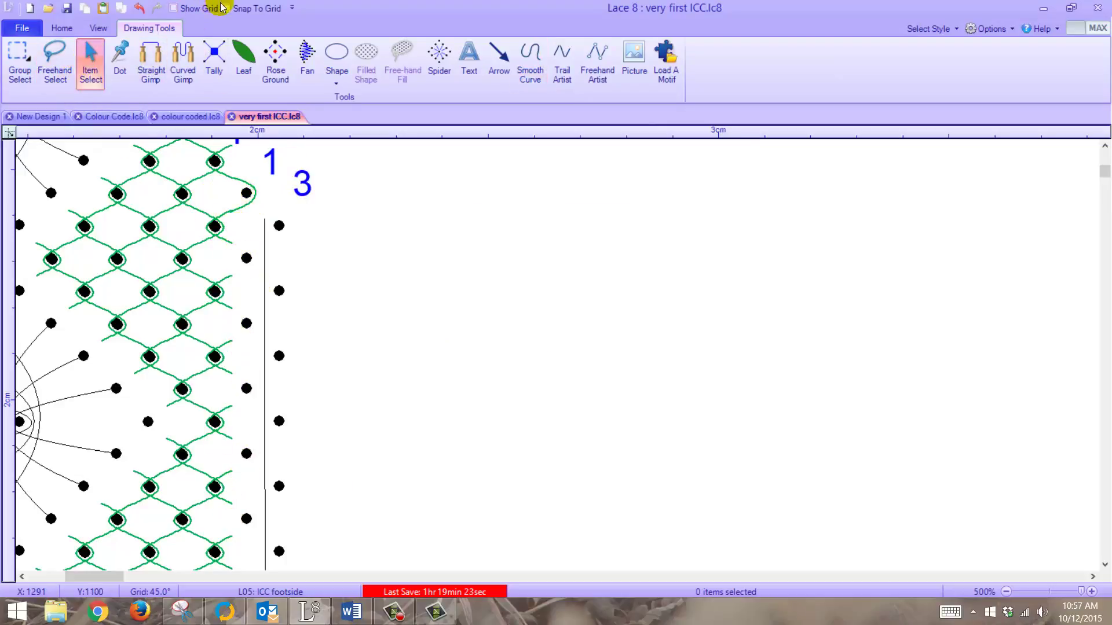
pyautogui.click(230, 207)
pyautogui.click(233, 217)
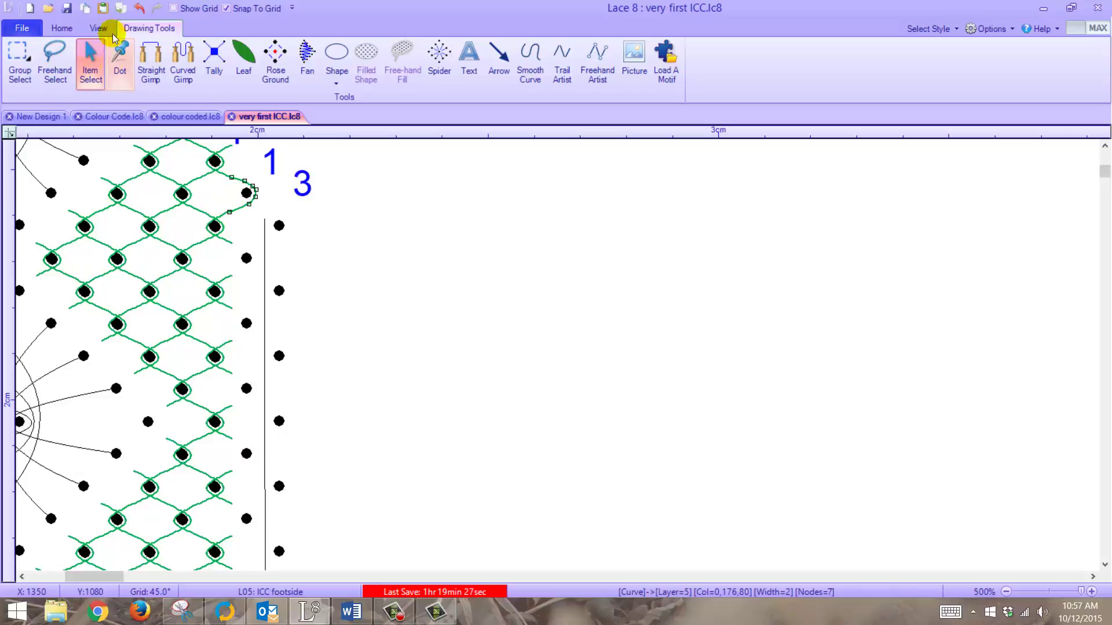
pyautogui.click(78, 11)
pyautogui.click(94, 10)
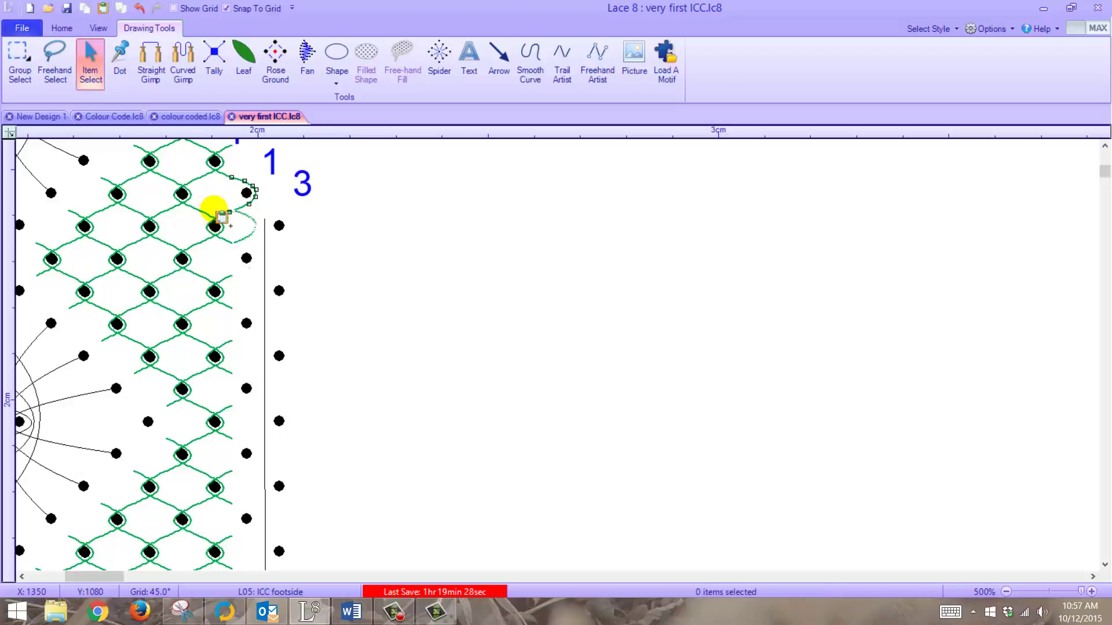
pyautogui.click(210, 227)
# Paste further green curve copies at each footside pin down the pattern's right edge.
pyautogui.click(210, 292)
pyautogui.click(210, 358)
pyautogui.click(211, 418)
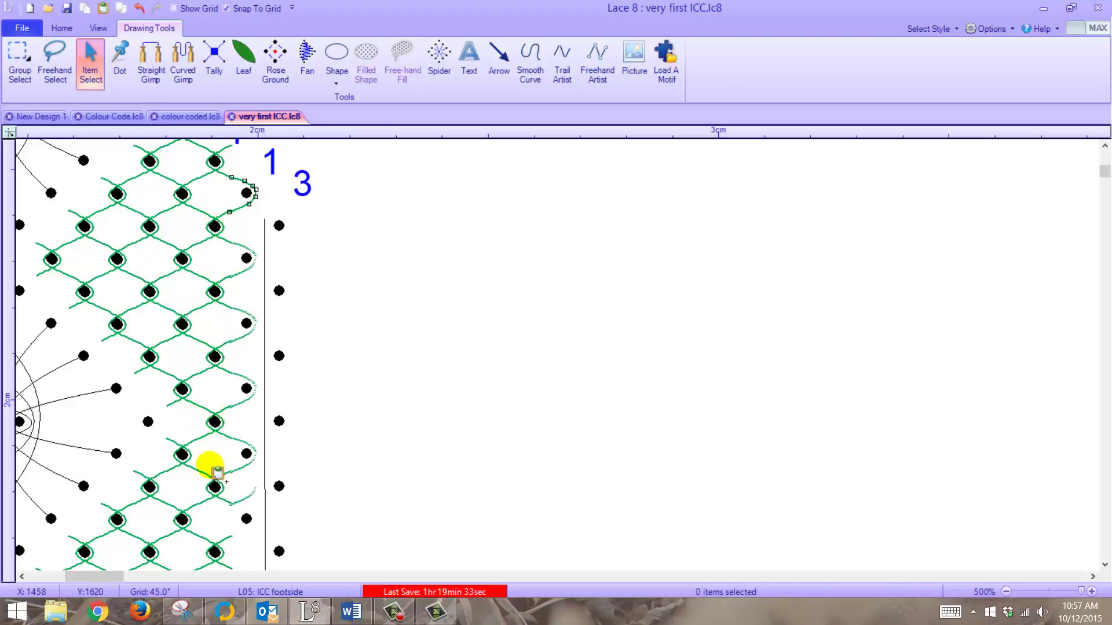
pyautogui.click(208, 484)
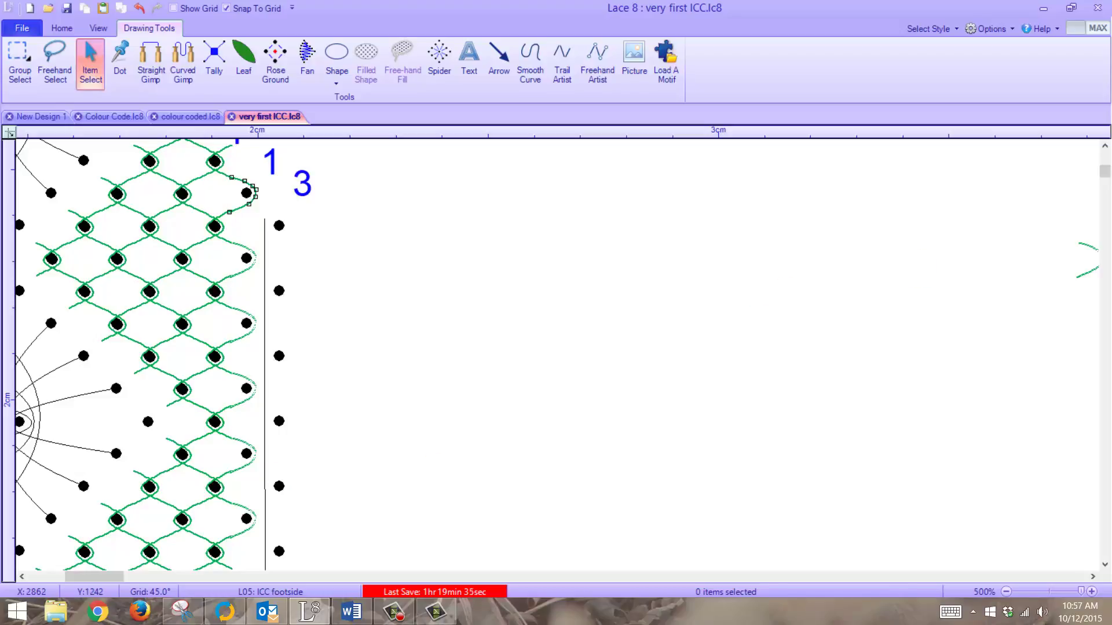
pyautogui.moveTo(1105, 172); pyautogui.dragTo(1105, 177)
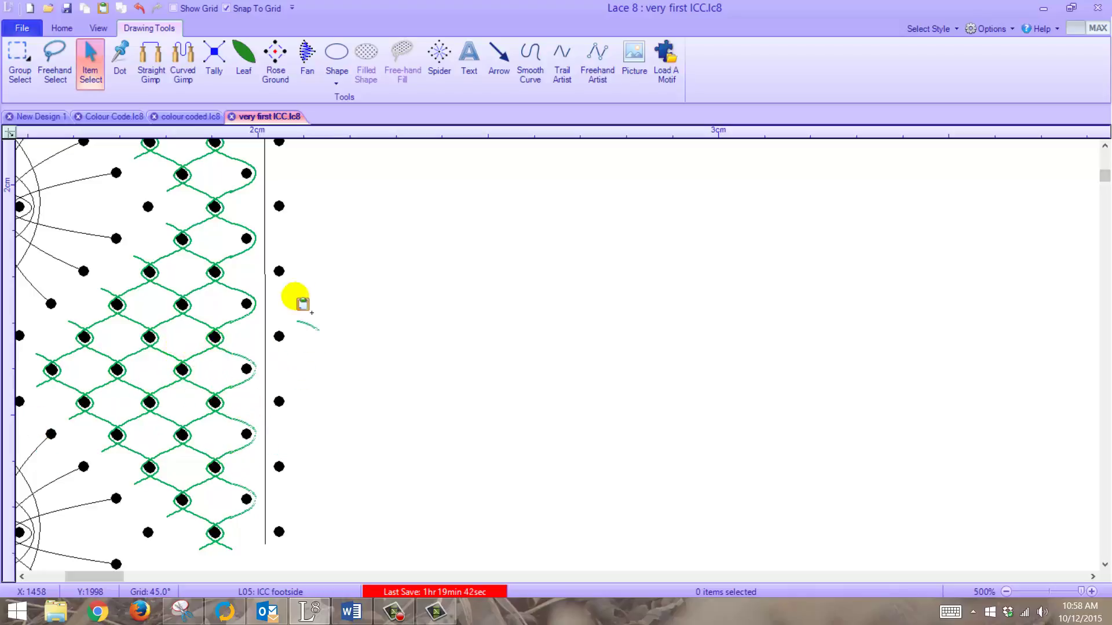
pyautogui.click(299, 291)
pyautogui.moveTo(1104, 175); pyautogui.dragTo(1104, 168)
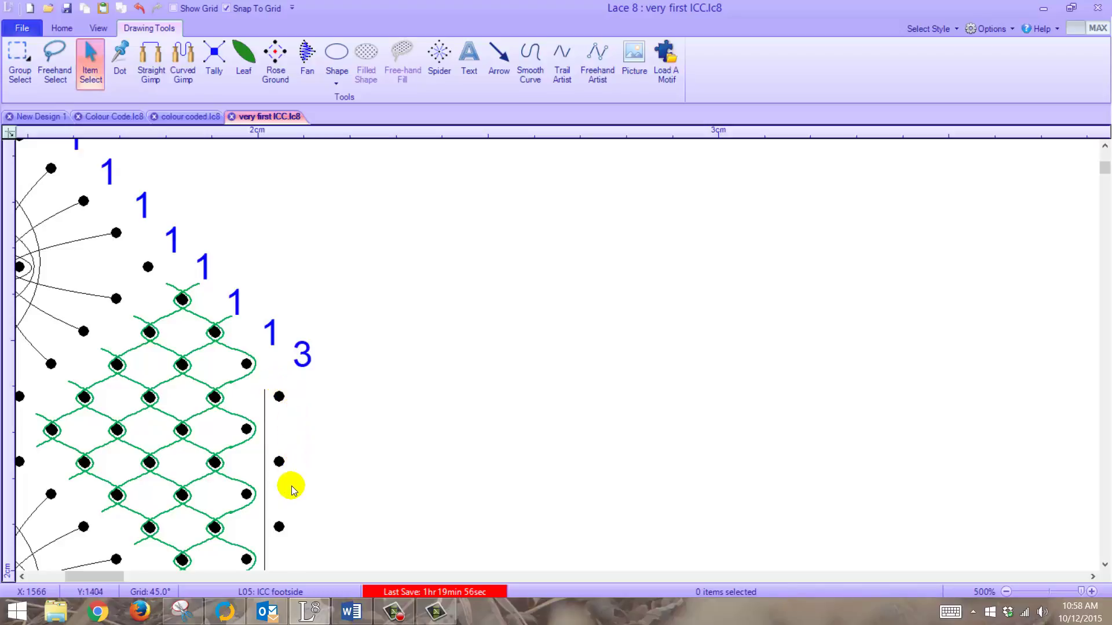
# With Smooth Curve selected, save red as its default colour in Default Colours and Widths.
pyautogui.click(534, 67)
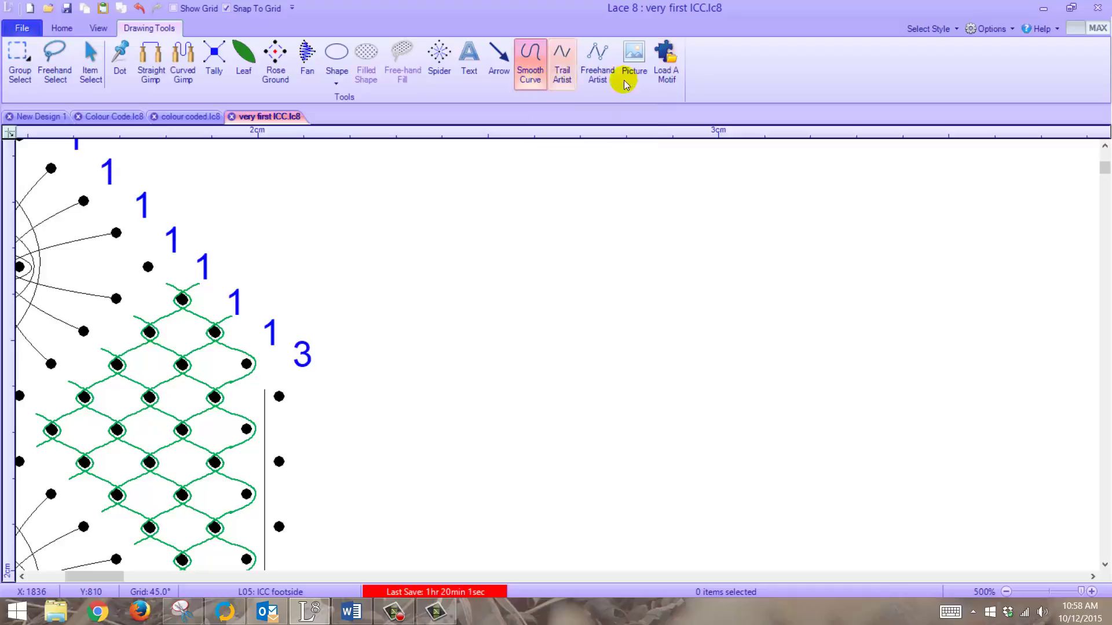
pyautogui.click(1005, 30)
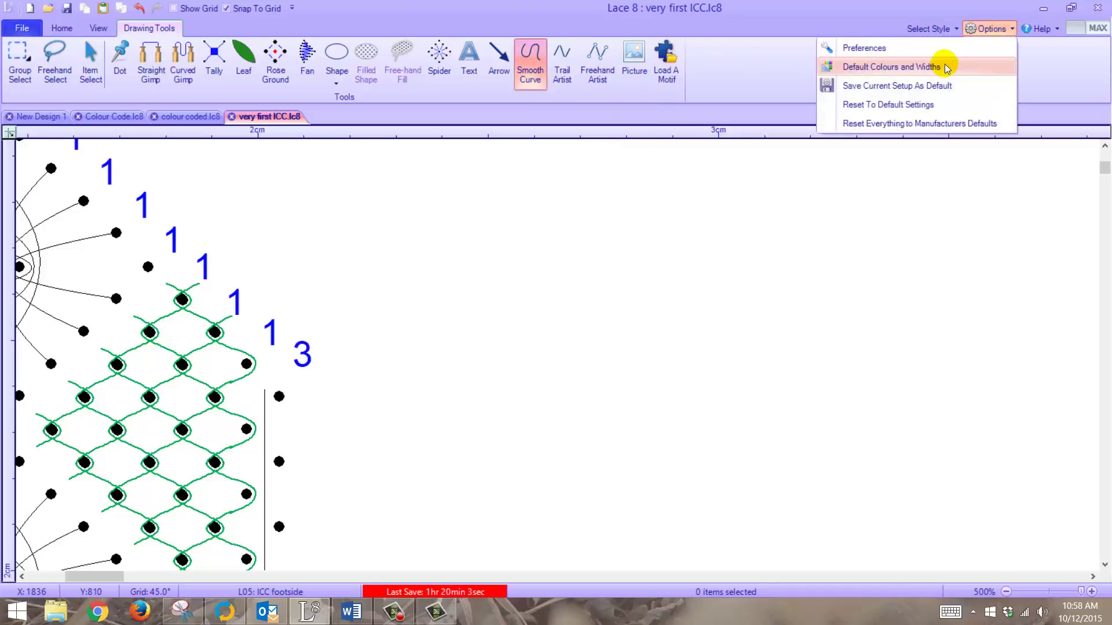
pyautogui.click(945, 68)
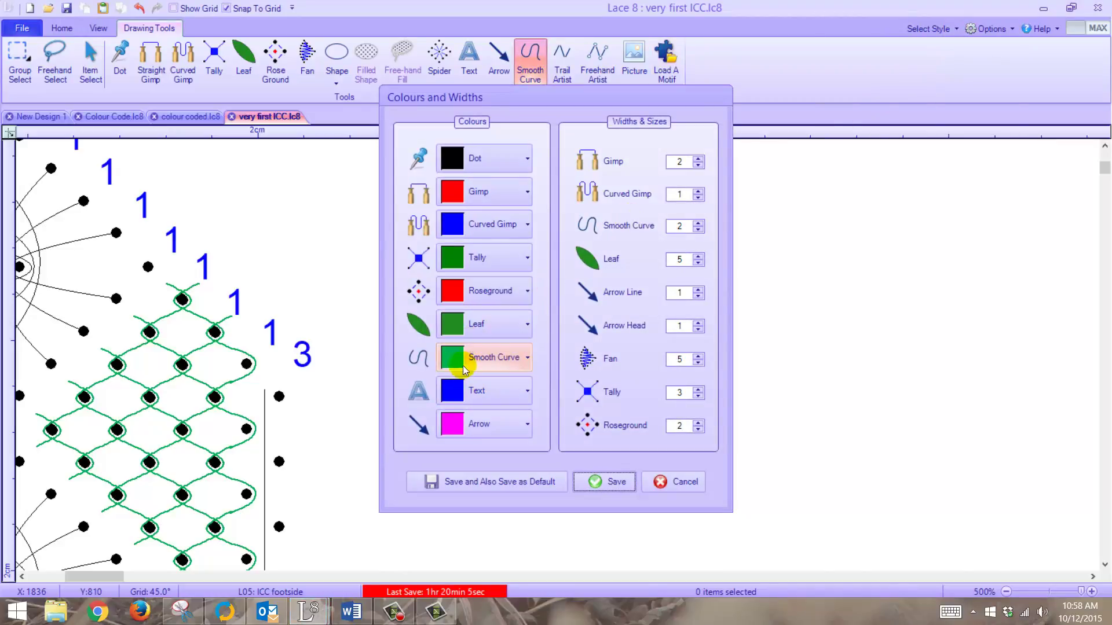
pyautogui.click(465, 363)
pyautogui.click(453, 470)
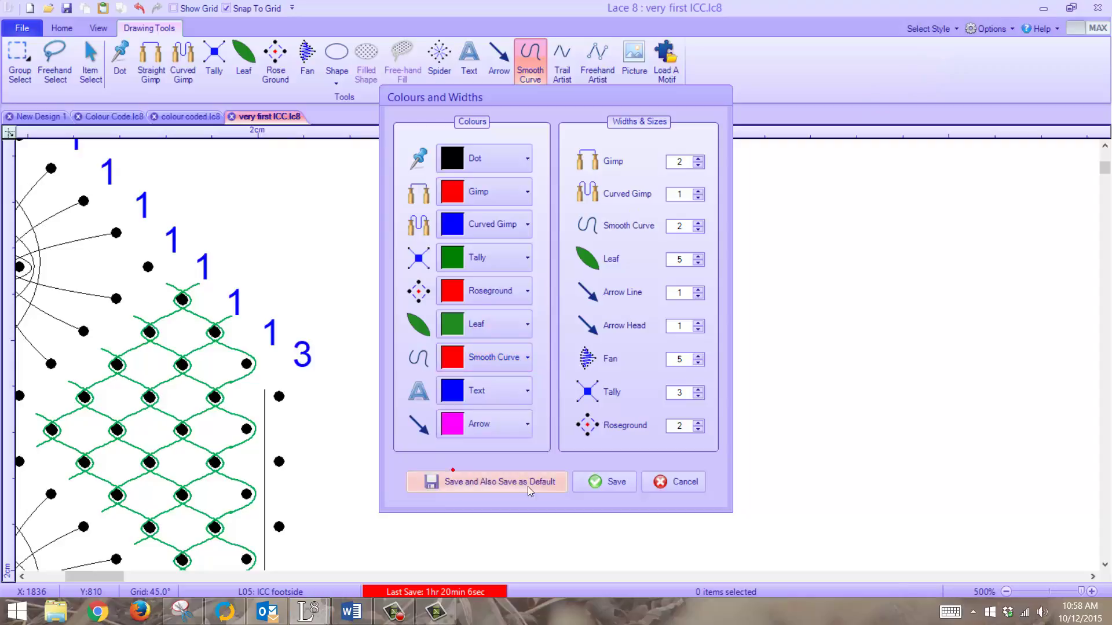
pyautogui.click(604, 482)
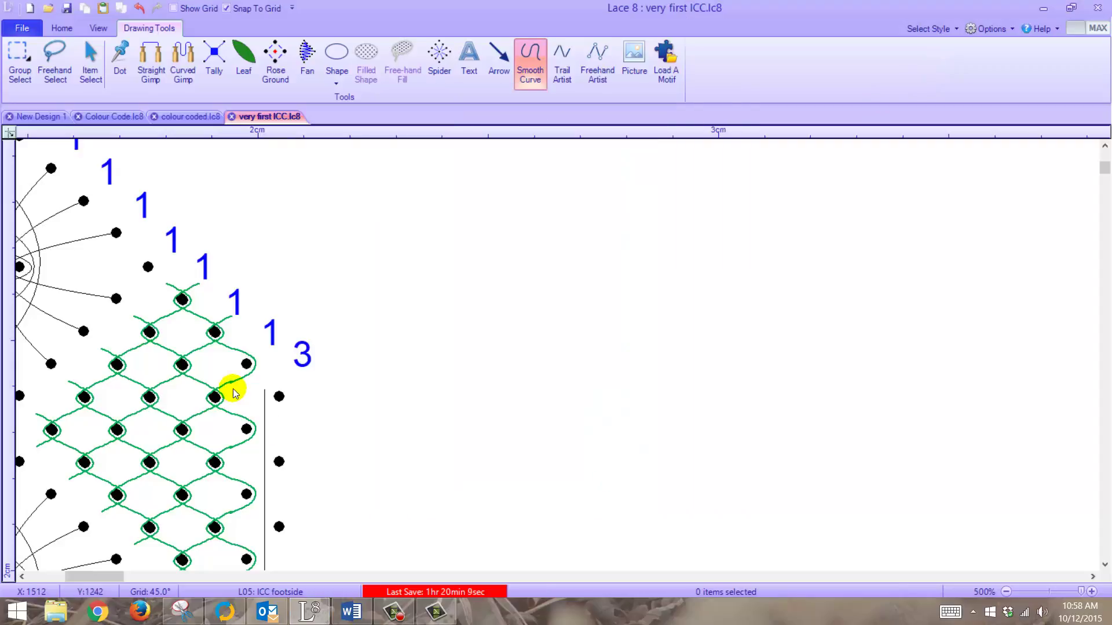
# Draw a red smooth curve between the first two footside pins, redoing the first attempt.
pyautogui.click(281, 387)
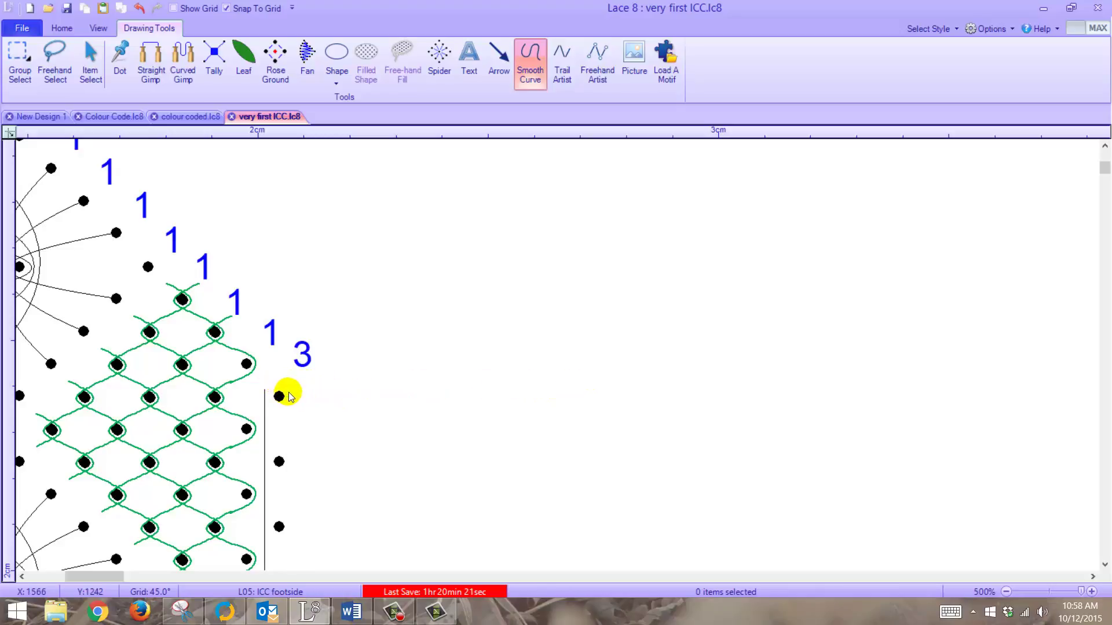
pyautogui.click(226, 8)
pyautogui.click(226, 8)
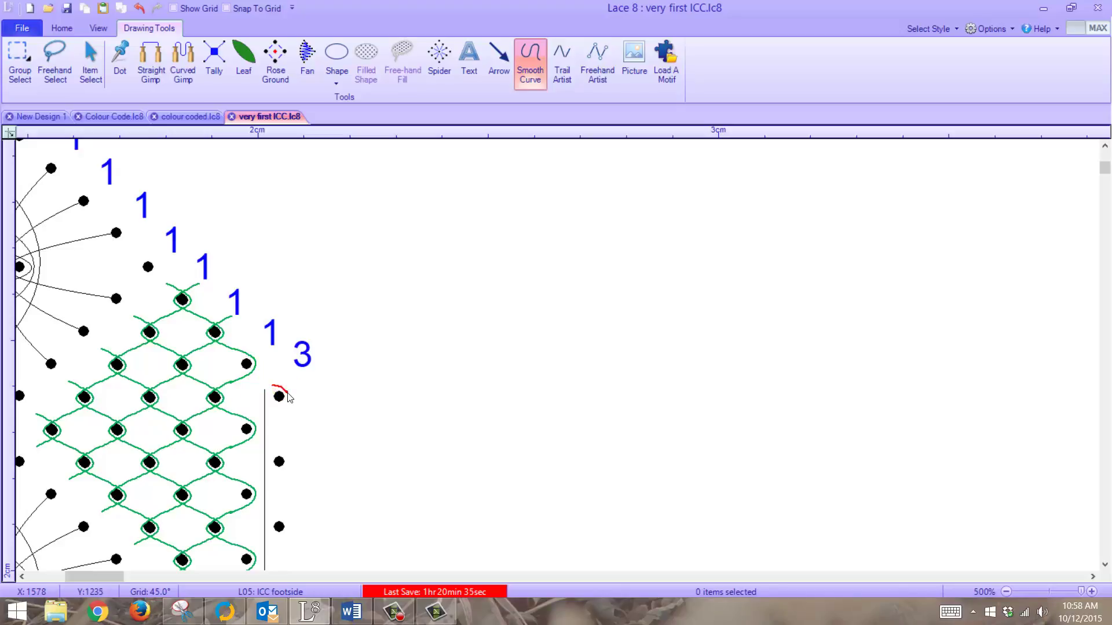
pyautogui.click(287, 398)
pyautogui.moveTo(287, 409)
pyautogui.mouseDown()
pyautogui.moveTo(289, 466)
pyautogui.moveTo(269, 477)
pyautogui.moveTo(357, 474)
pyautogui.moveTo(288, 471)
pyautogui.moveTo(288, 455)
pyautogui.moveTo(274, 465)
pyautogui.moveTo(285, 470)
pyautogui.mouseUp()
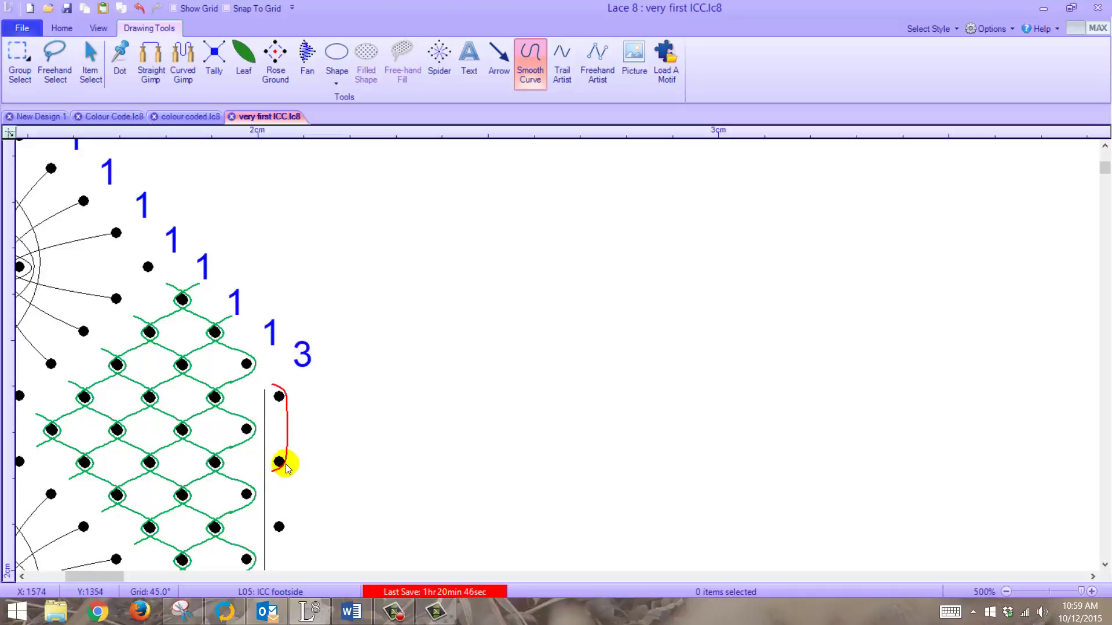
pyautogui.click(140, 9)
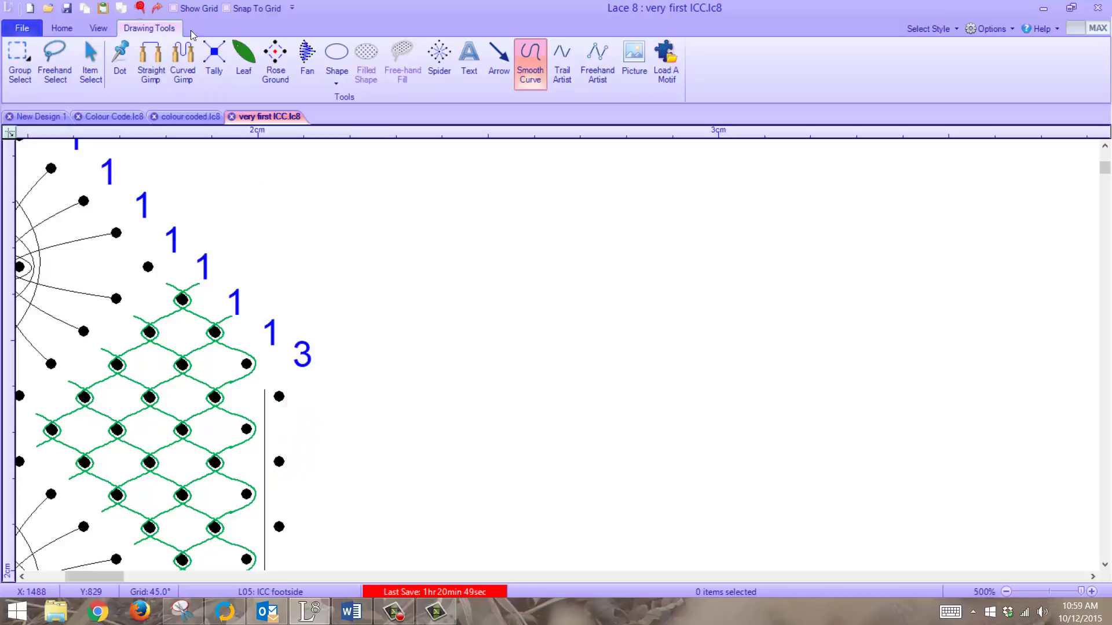
pyautogui.click(529, 50)
pyautogui.moveTo(287, 406)
pyautogui.mouseDown()
pyautogui.moveTo(288, 458)
pyautogui.moveTo(276, 472)
pyautogui.mouseUp()
pyautogui.click(275, 472)
pyautogui.click(276, 475)
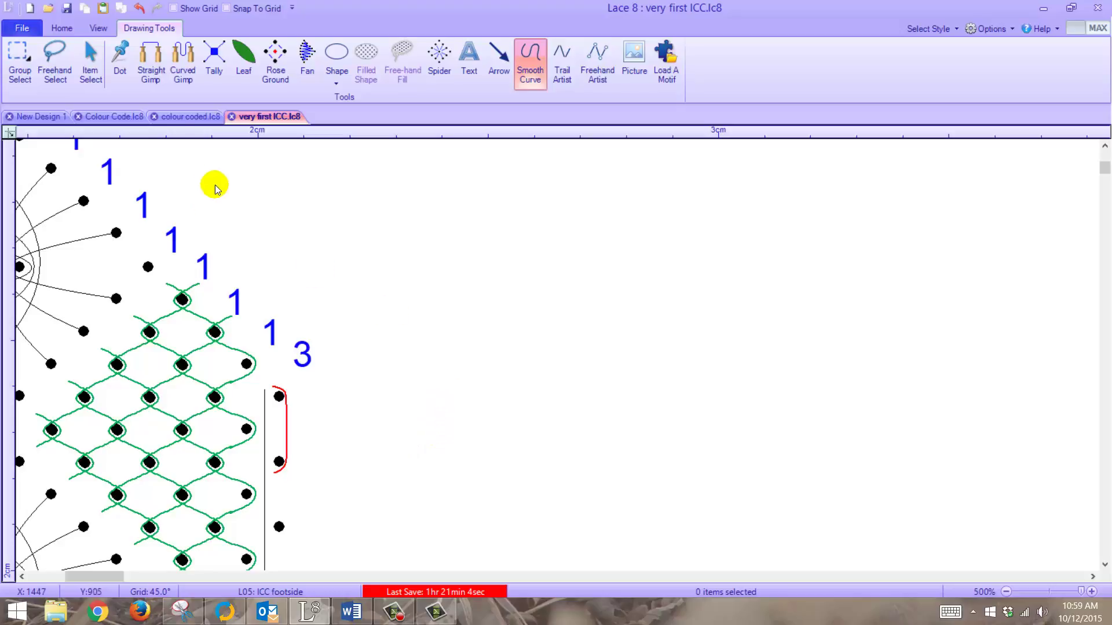
# Select the red footside curve, save the design and turn on grid snapping.
pyautogui.click(90, 58)
pyautogui.click(272, 386)
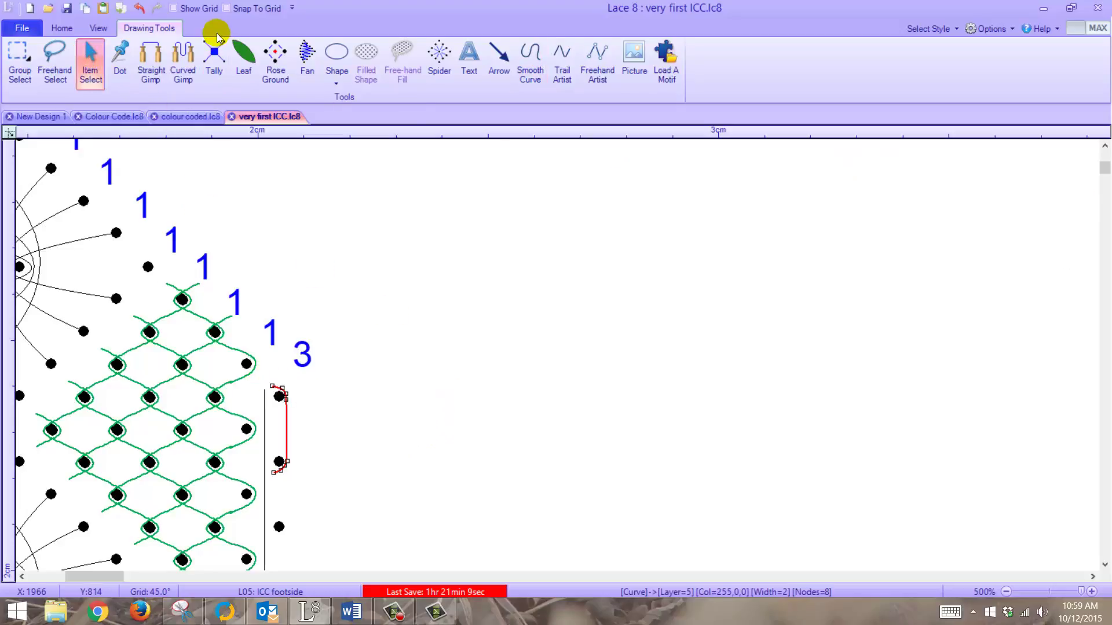
pyautogui.click(86, 8)
pyautogui.click(87, 9)
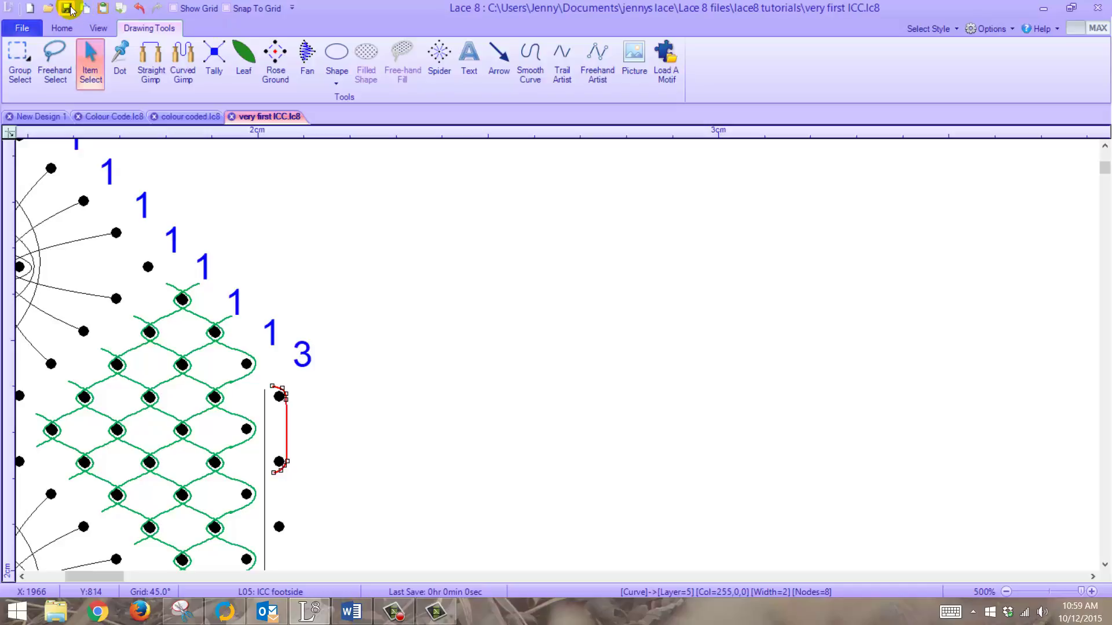
pyautogui.click(235, 10)
pyautogui.moveTo(1104, 167); pyautogui.dragTo(911, 258)
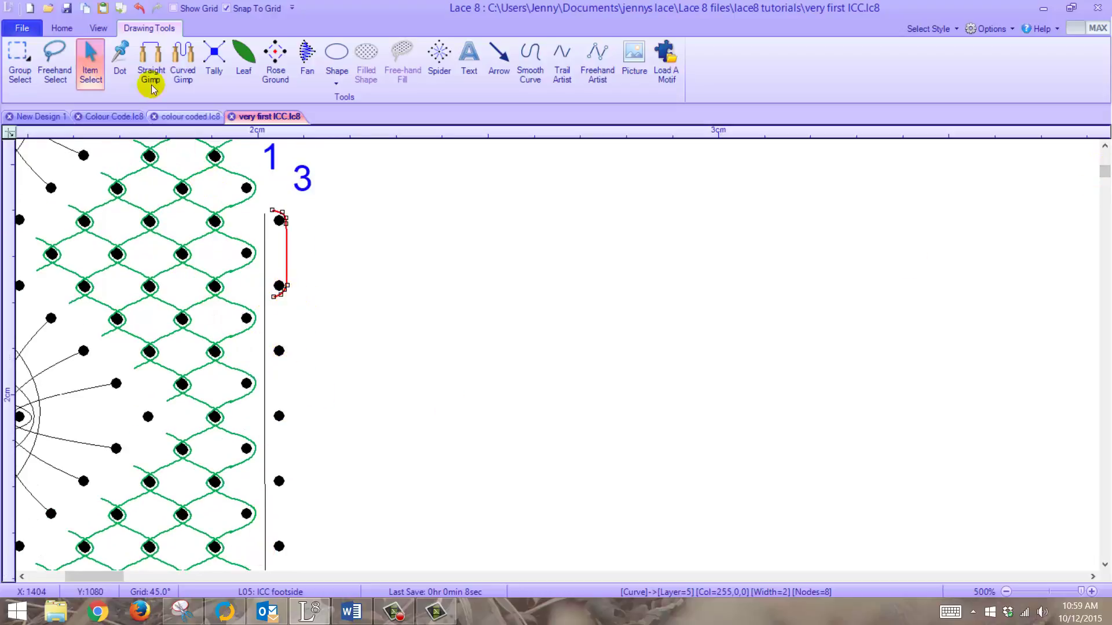
# Paste copies of the red curve onto each pair of footside dots down the column.
pyautogui.click(102, 11)
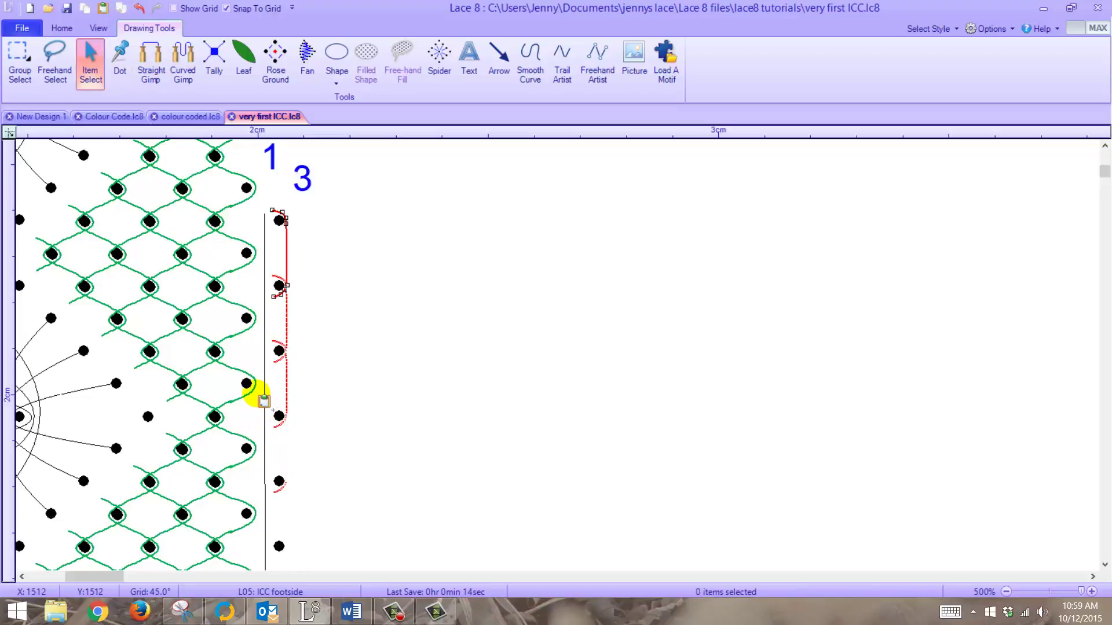
pyautogui.click(254, 444)
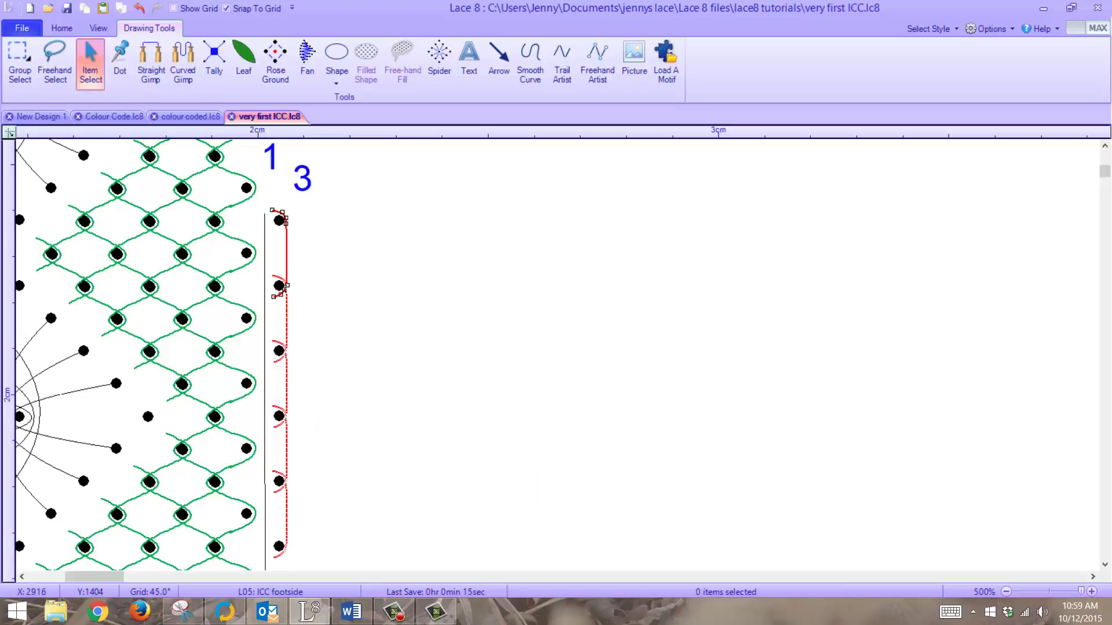
pyautogui.moveTo(1104, 172); pyautogui.dragTo(1105, 182)
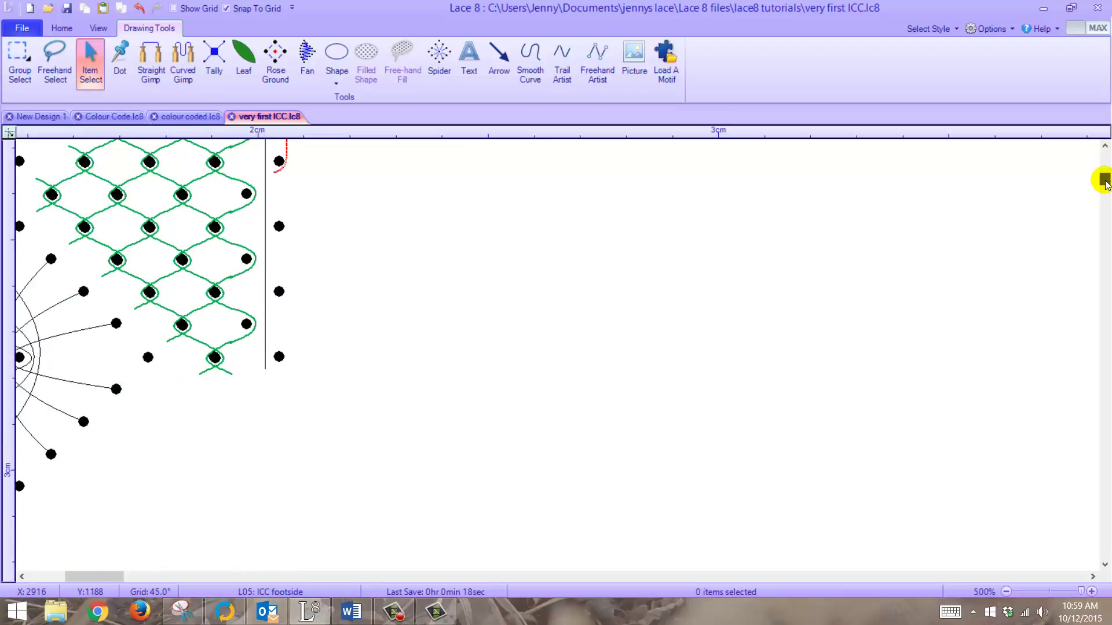
pyautogui.click(258, 144)
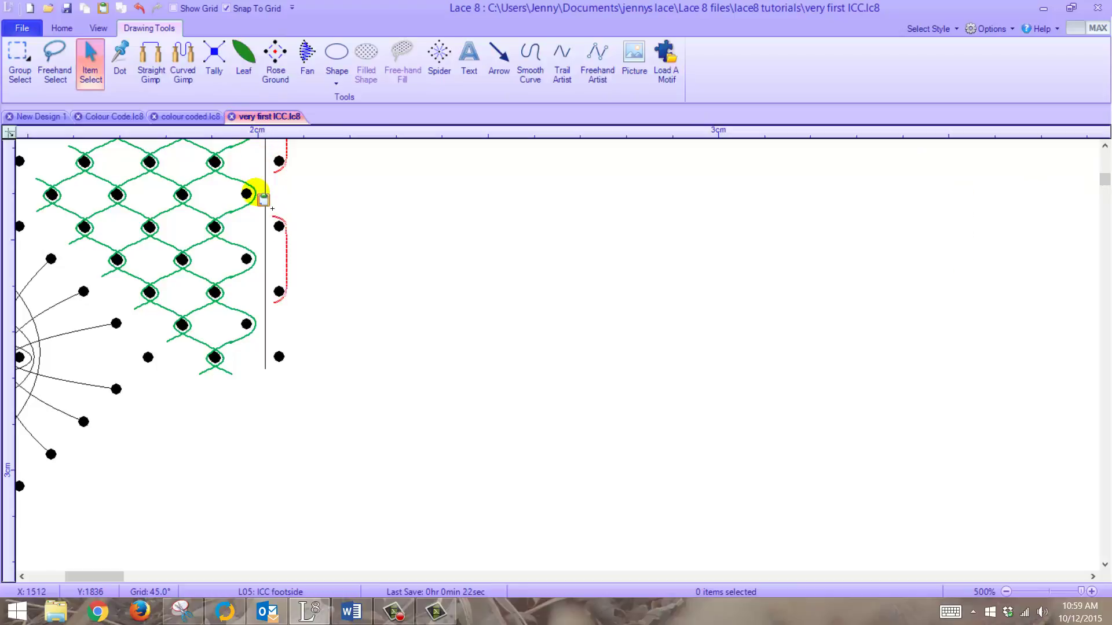
pyautogui.click(260, 197)
pyautogui.click(257, 262)
pyautogui.click(1105, 146)
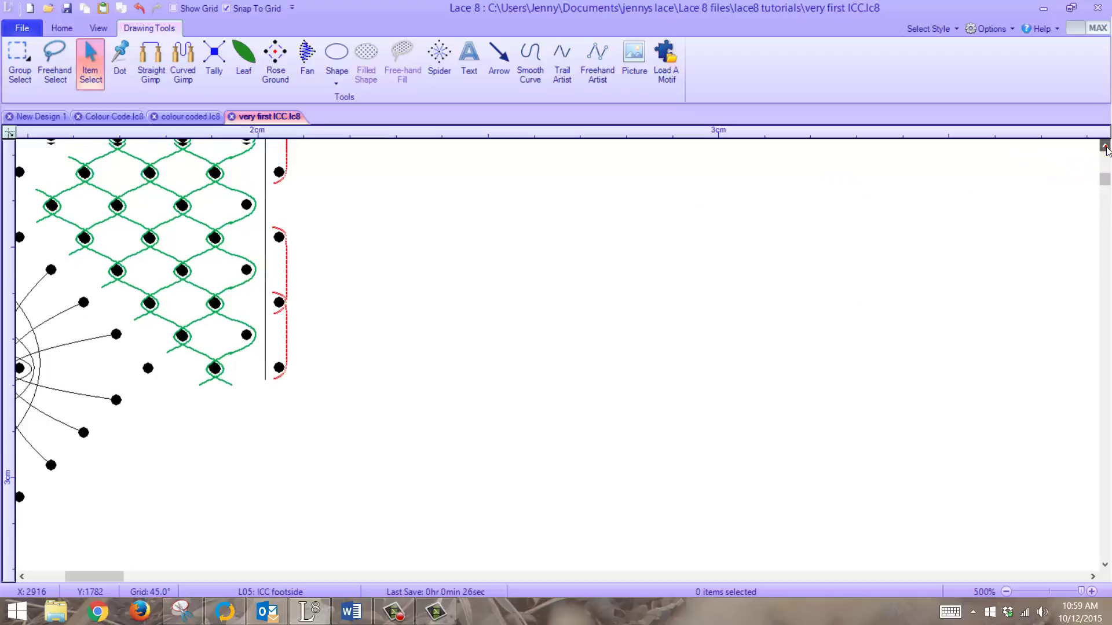
pyautogui.click(1105, 146)
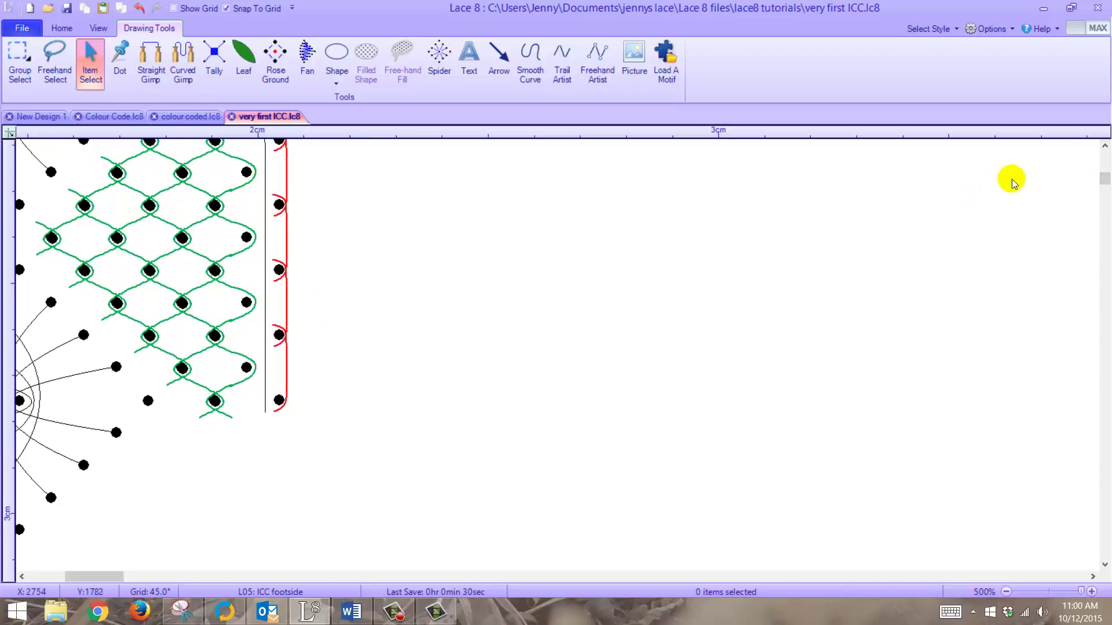
pyautogui.moveTo(1104, 177); pyautogui.dragTo(1106, 172)
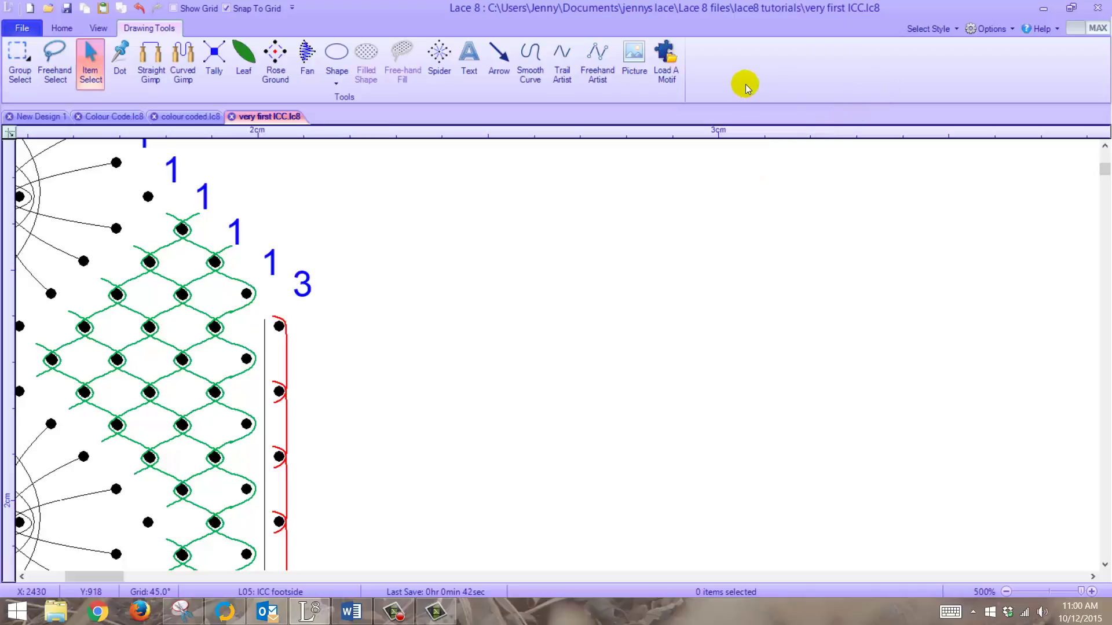
# Set the default Gimp colour to purple in Default Colours and Widths and save.
pyautogui.click(985, 30)
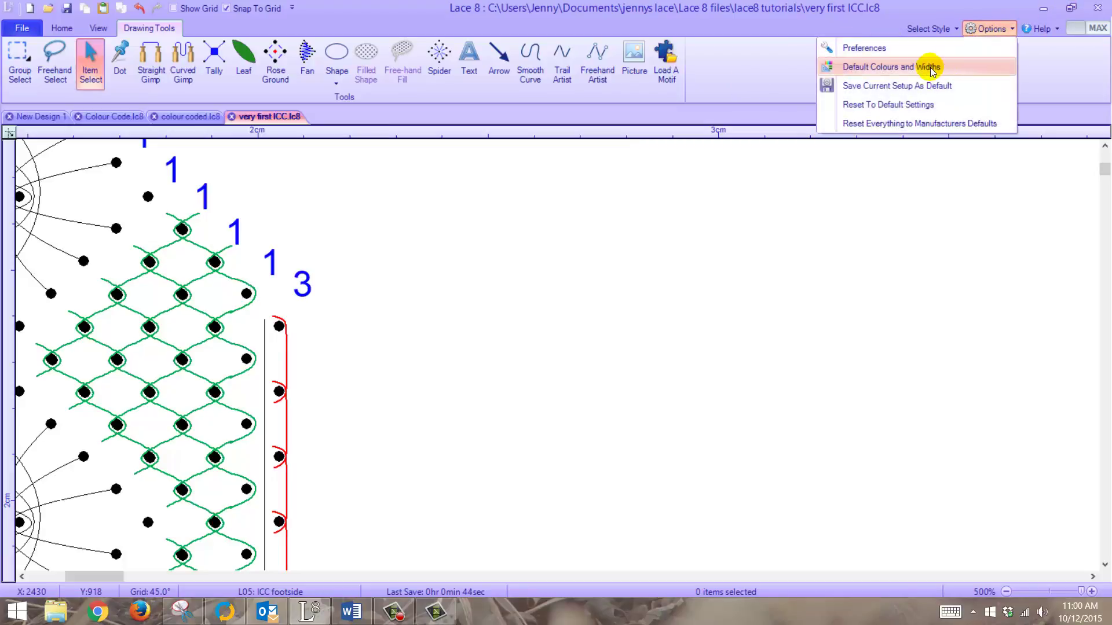
pyautogui.click(952, 66)
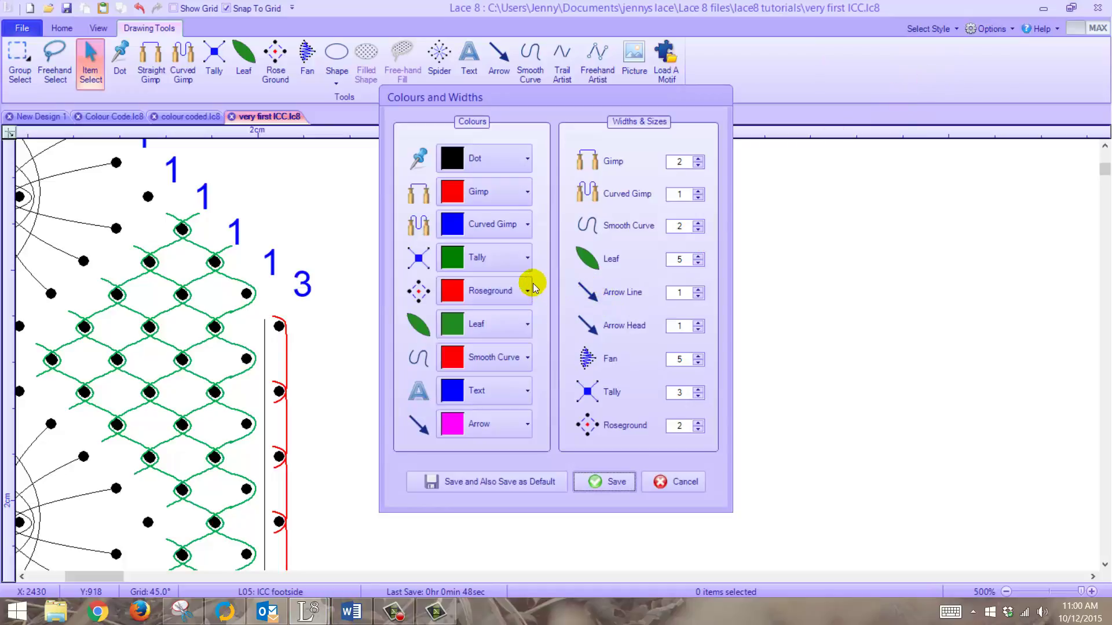
pyautogui.click(524, 192)
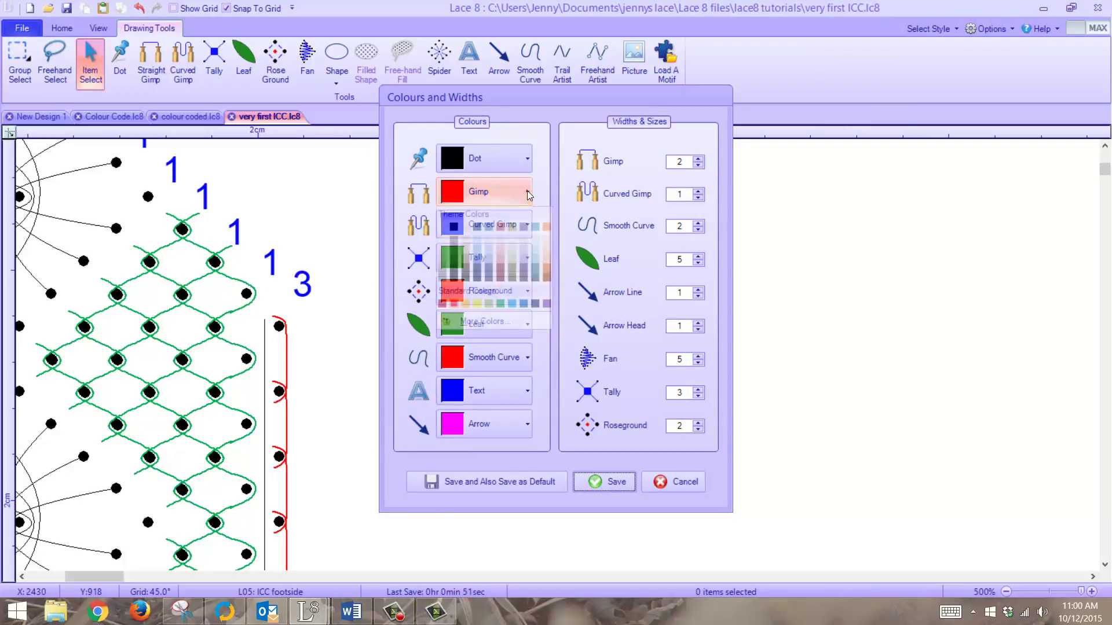
pyautogui.click(548, 303)
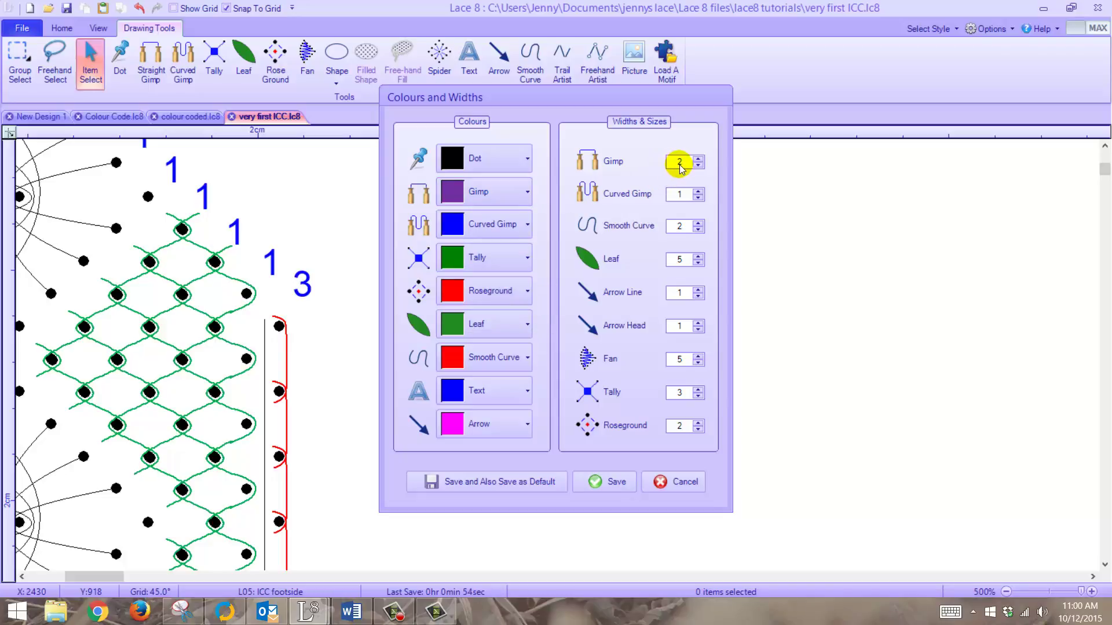
pyautogui.click(615, 480)
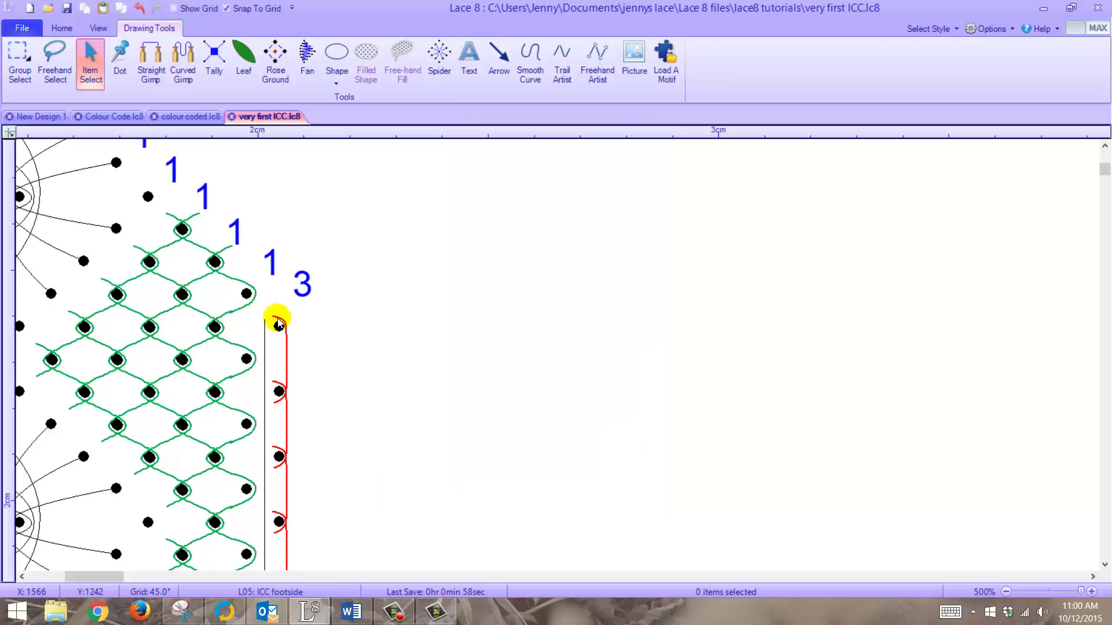
# Turn off grid snapping and draw a short purple straight gimp stroke at the top footside pin.
pyautogui.click(275, 318)
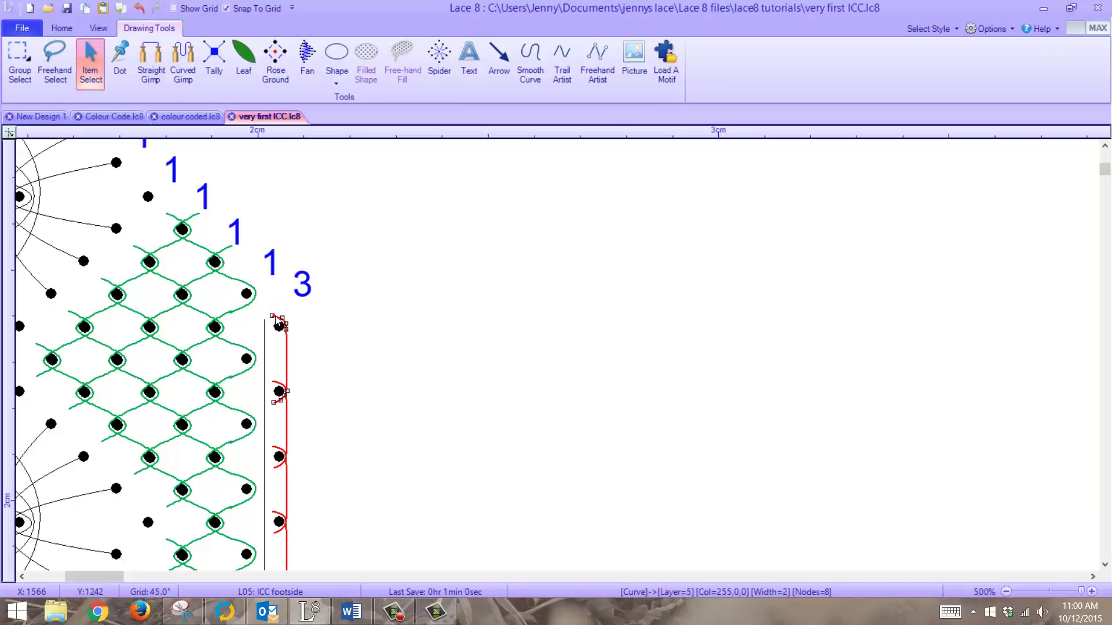
pyautogui.rightClick(345, 263)
pyautogui.click(328, 218)
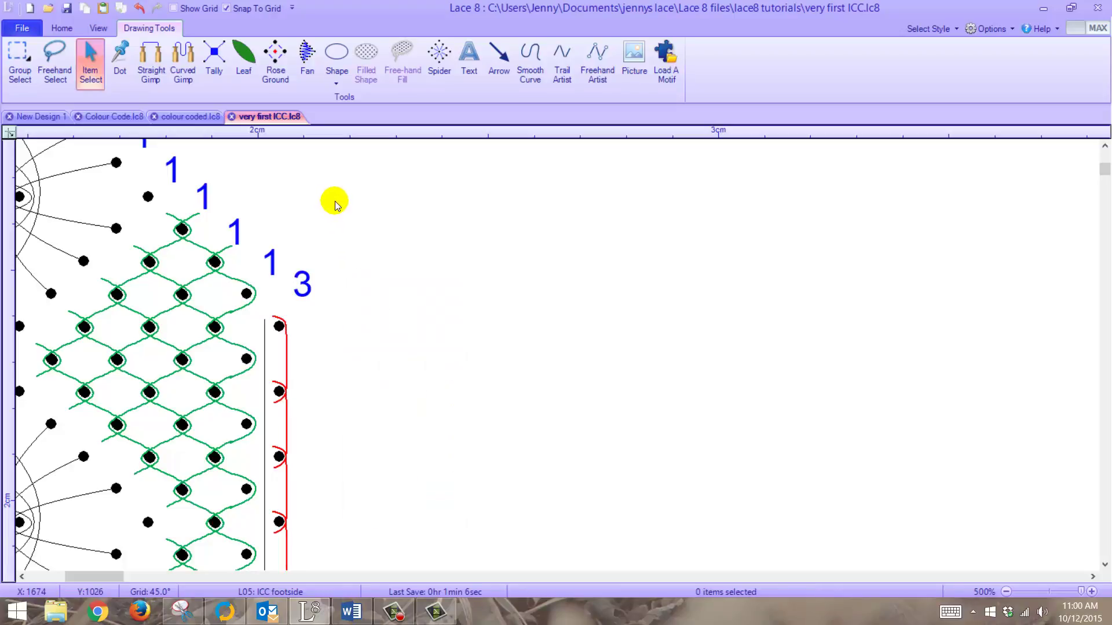
pyautogui.click(227, 8)
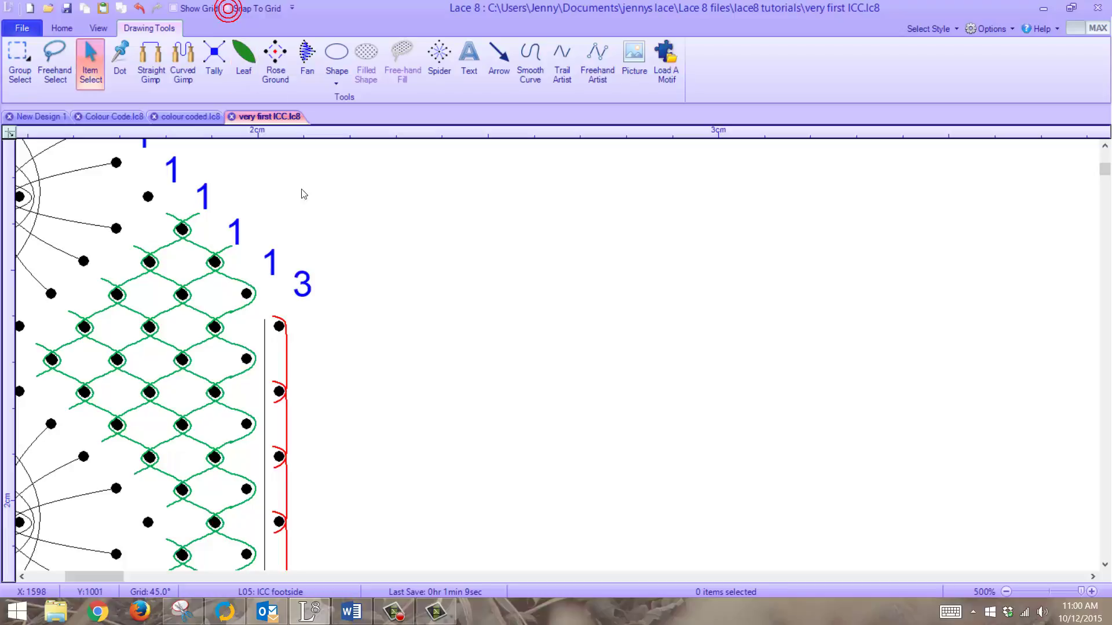
pyautogui.click(274, 320)
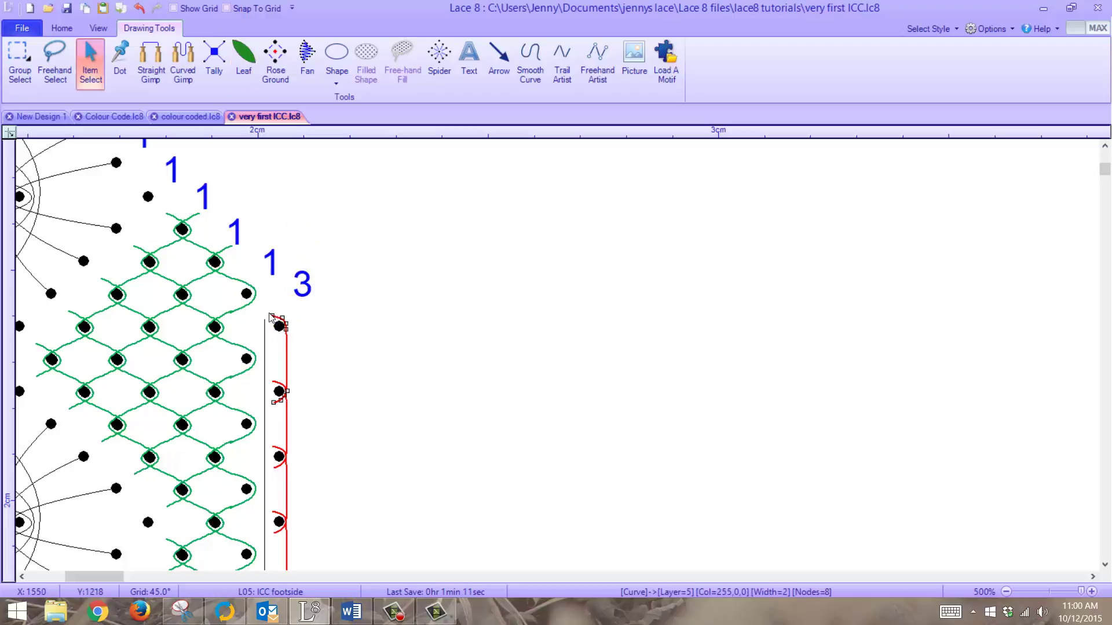
pyautogui.click(157, 66)
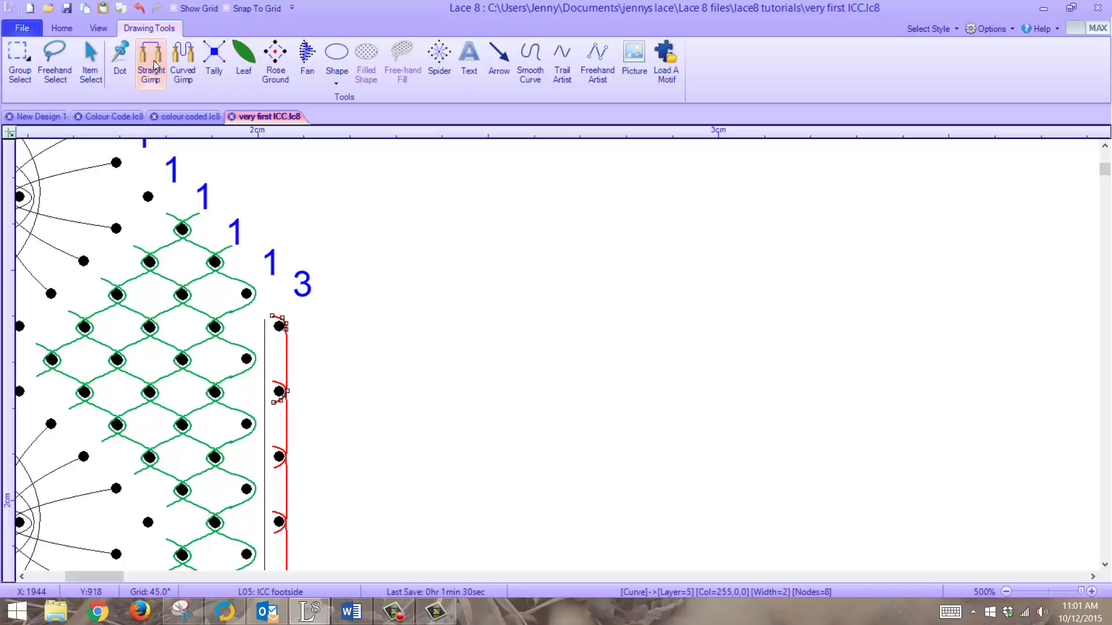
pyautogui.click(273, 317)
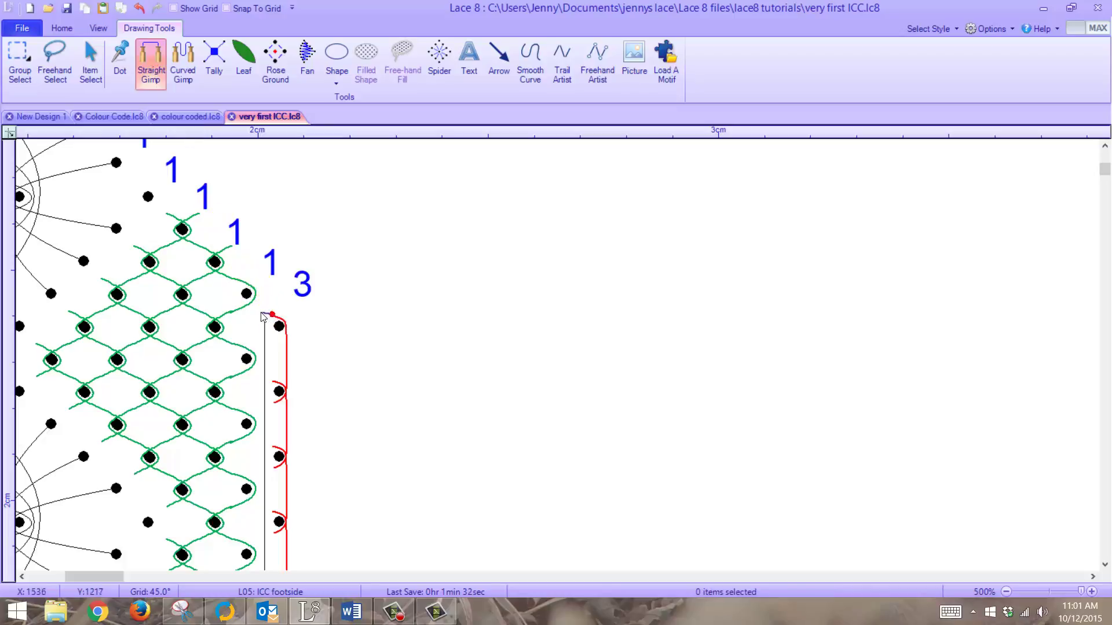
pyautogui.click(250, 306)
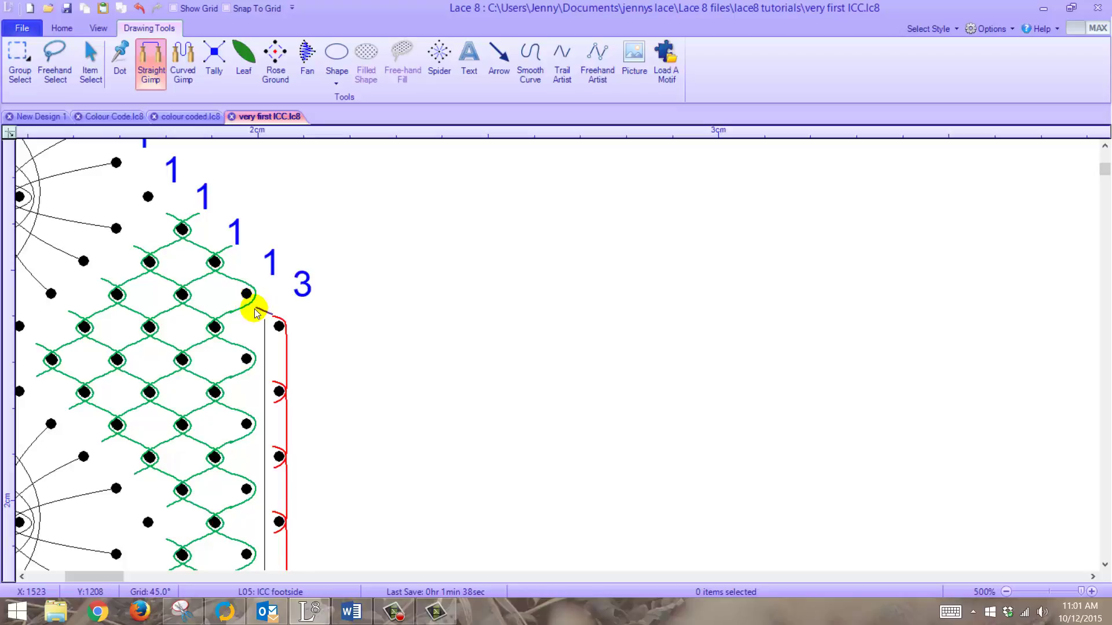
pyautogui.doubleClick(256, 311)
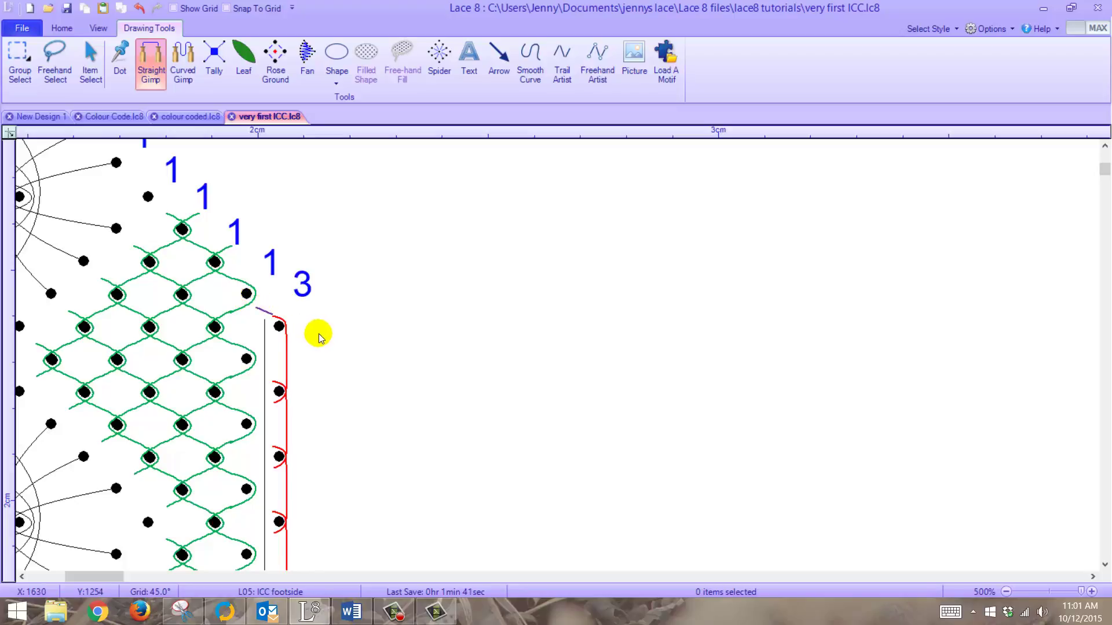
# Draw a second short purple gimp stroke at the next footside dot.
pyautogui.click(89, 58)
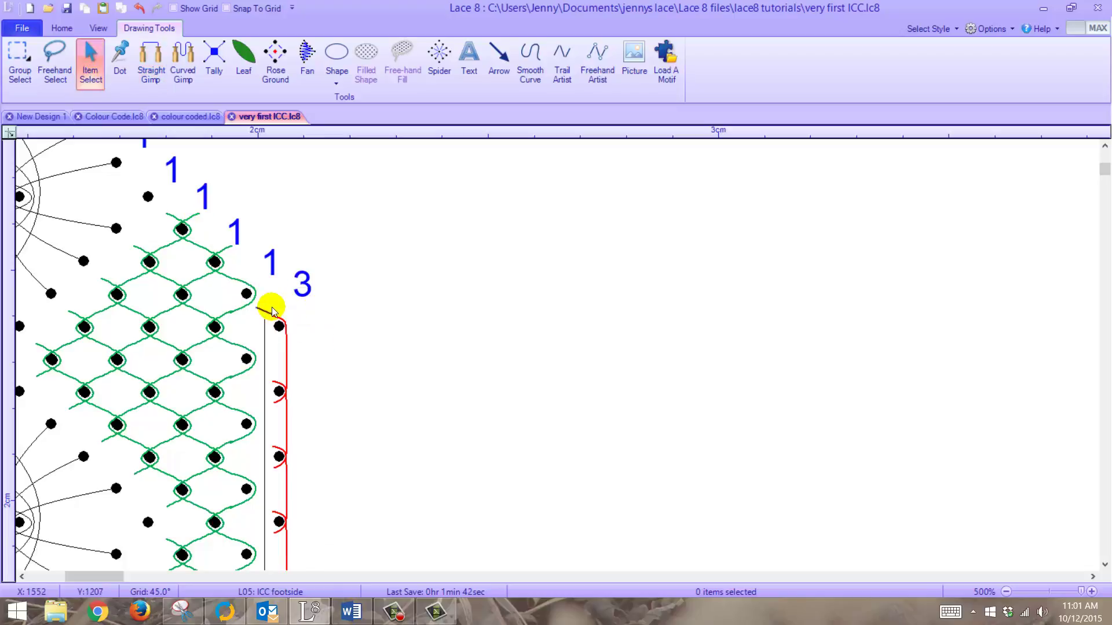
pyautogui.click(271, 311)
pyautogui.click(273, 315)
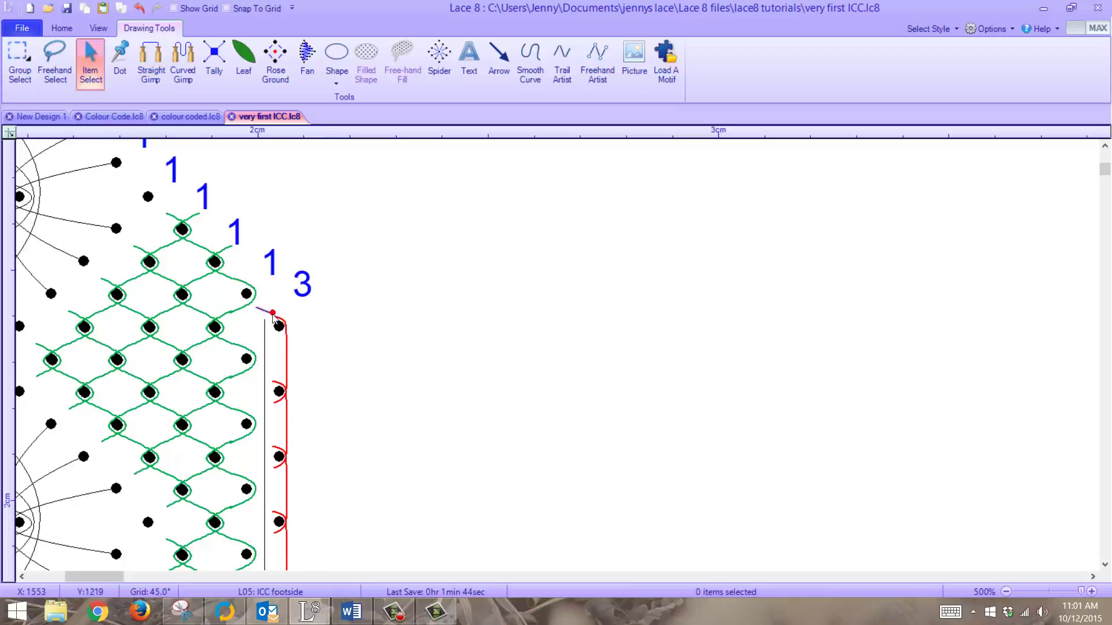
pyautogui.click(273, 318)
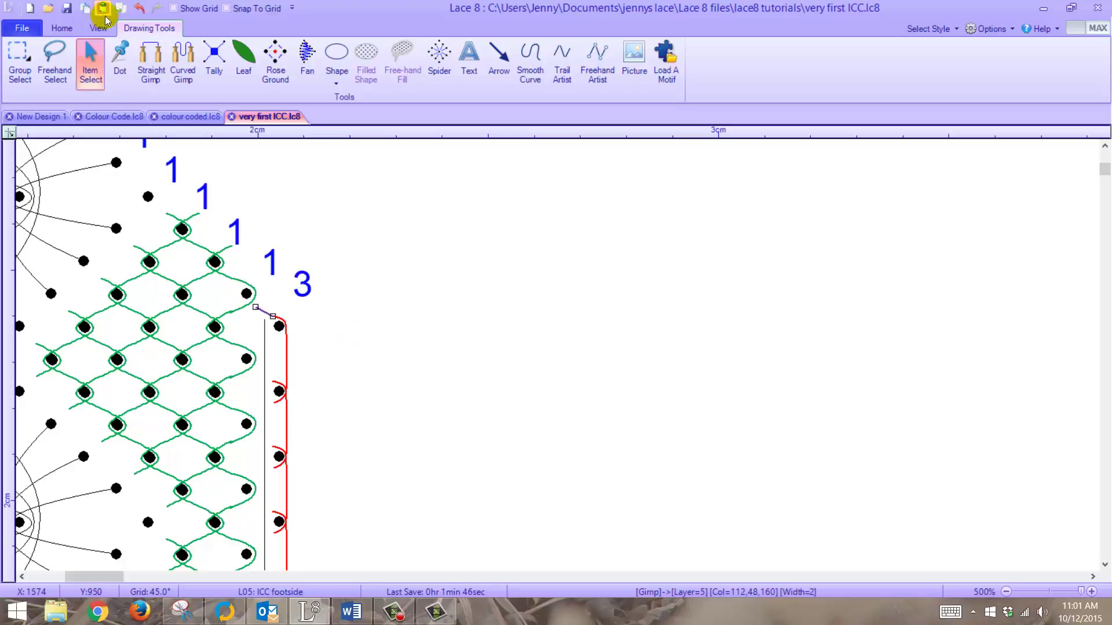
pyautogui.click(156, 71)
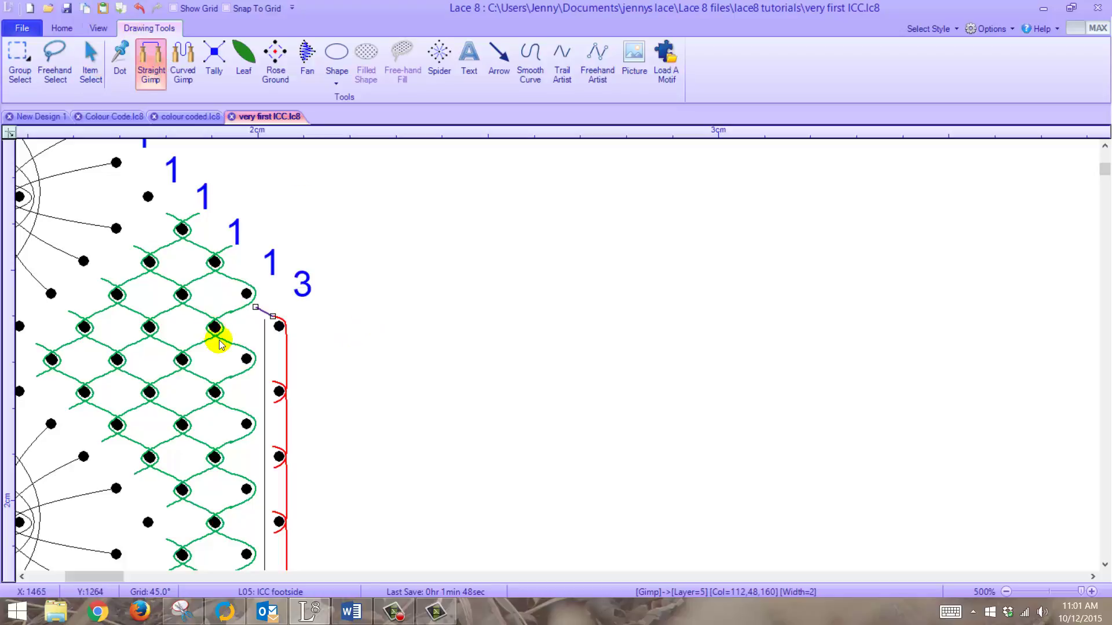
pyautogui.click(280, 394)
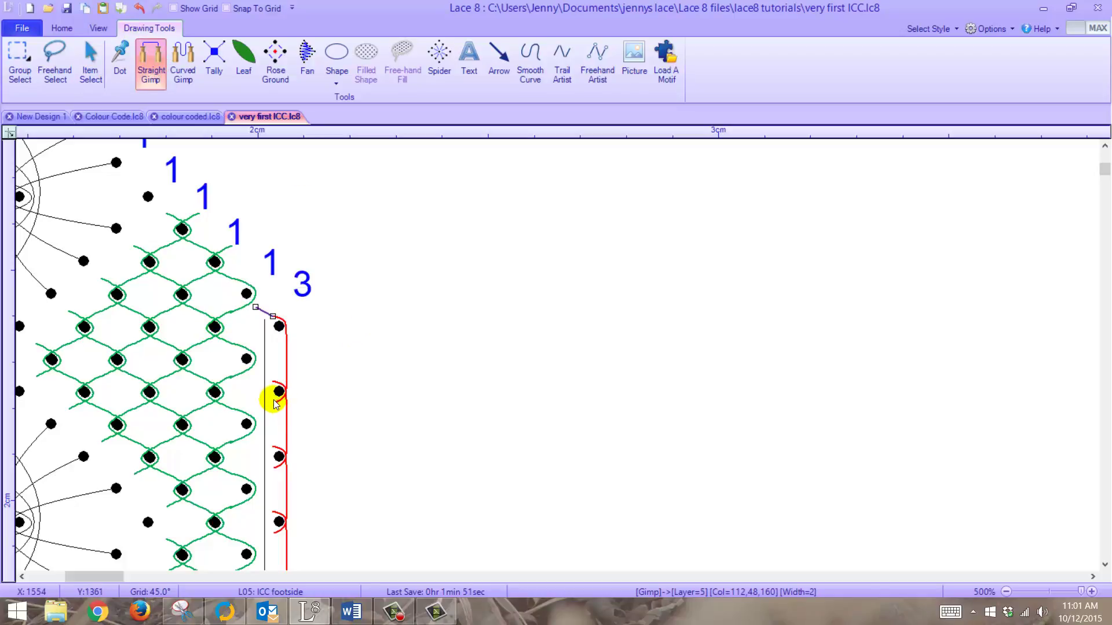
pyautogui.click(266, 409)
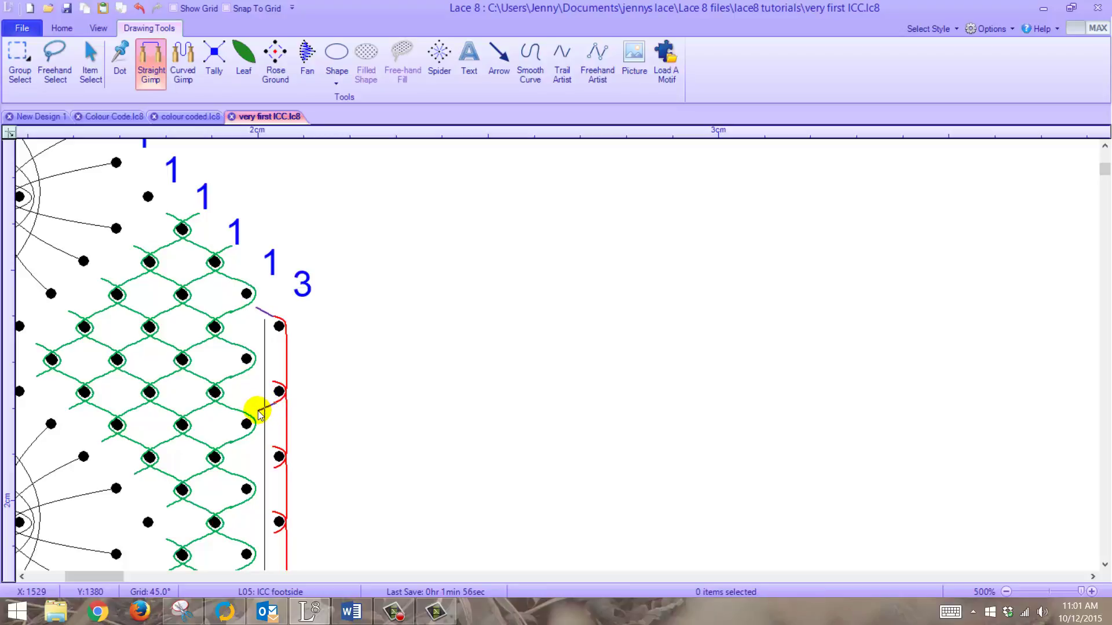
pyautogui.click(257, 410)
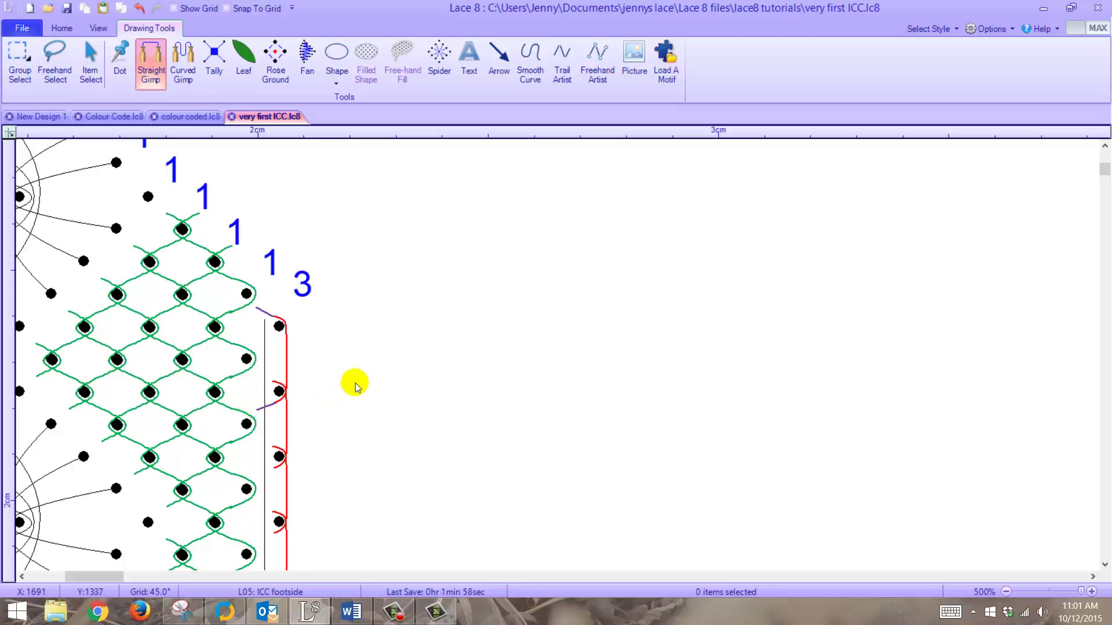
# Select a short purple gimp stroke with Item Select to check it, then clear the selection.
pyautogui.click(99, 70)
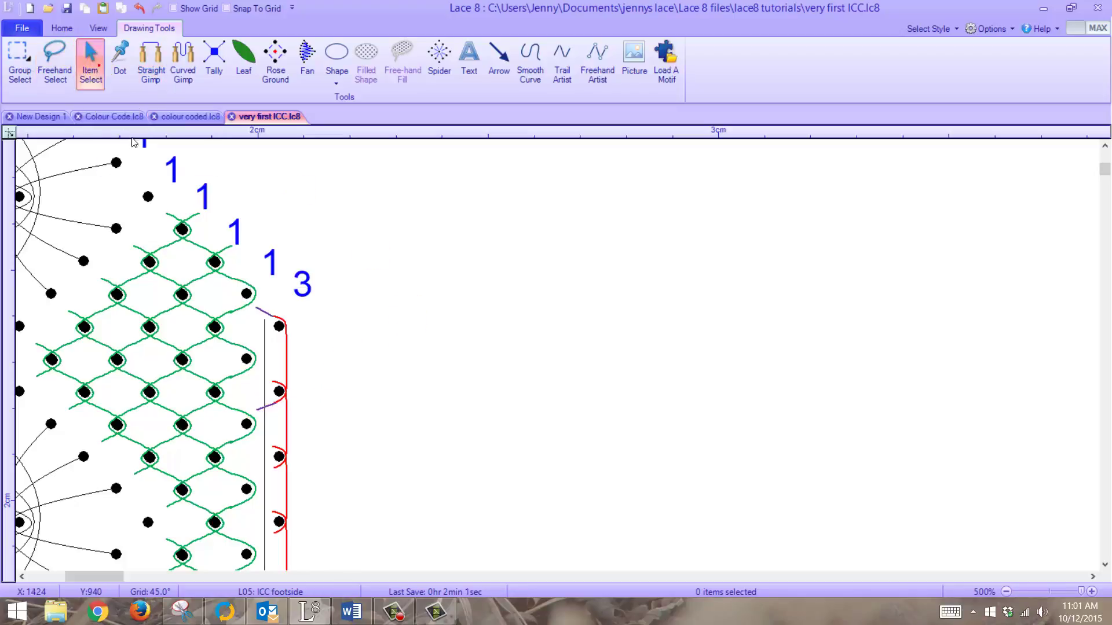
pyautogui.click(259, 311)
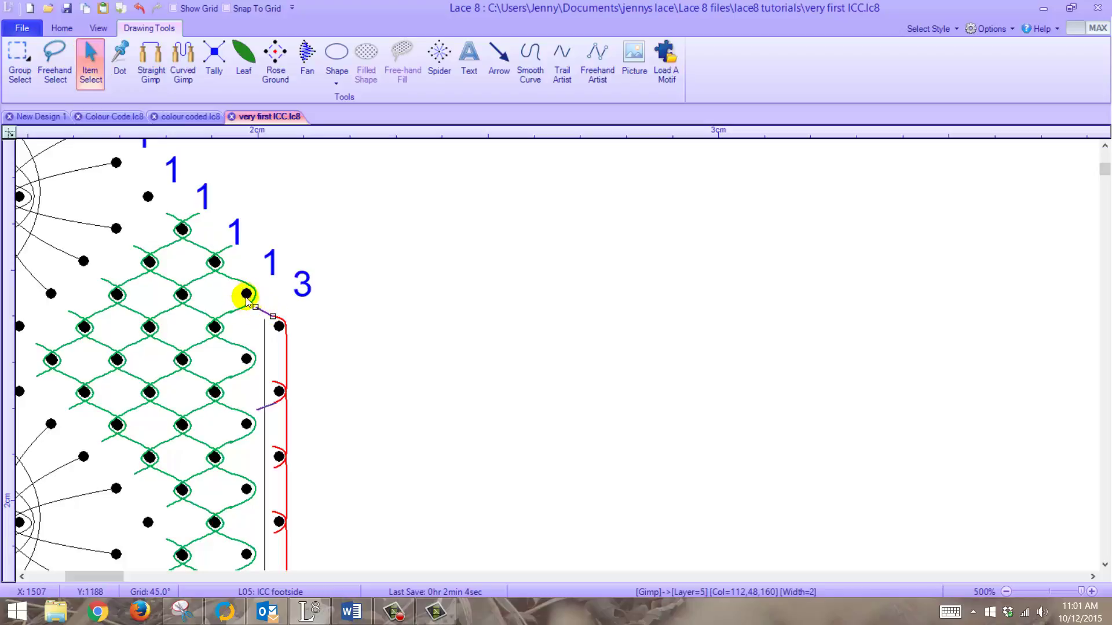
pyautogui.click(258, 311)
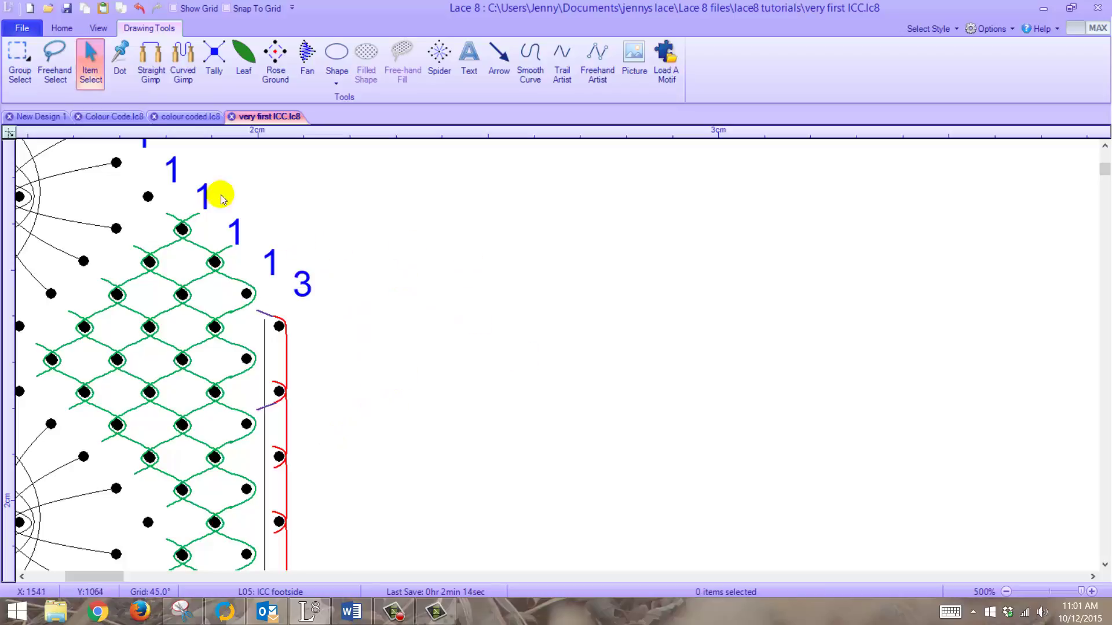
# Lasso the two purple gimp strokes at the top footside pins with Freehand Select.
pyautogui.click(72, 65)
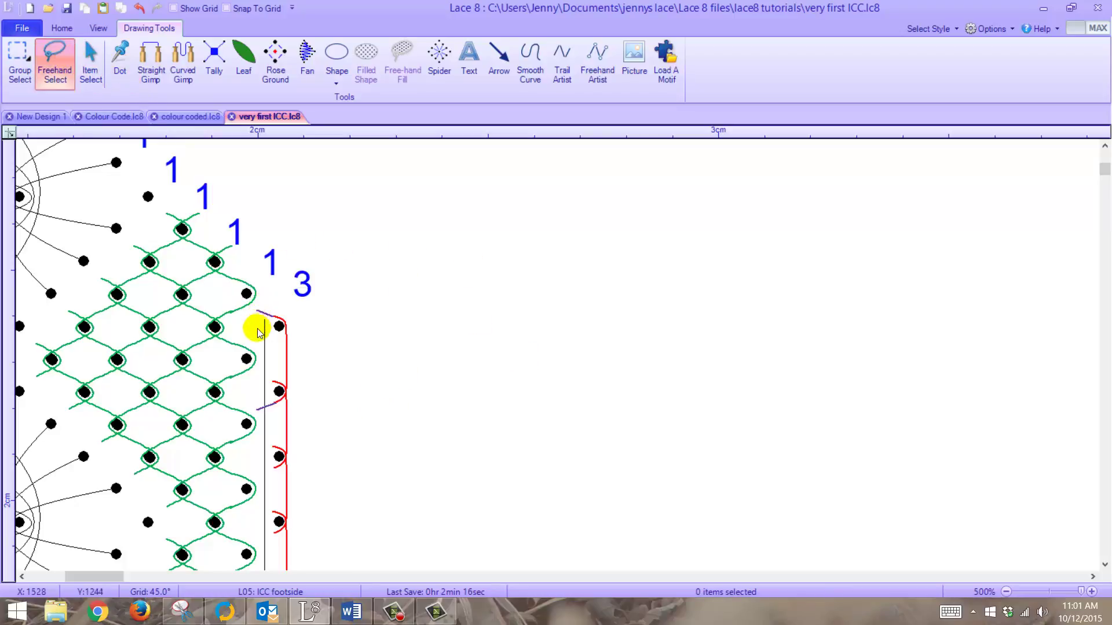
pyautogui.moveTo(246, 312)
pyautogui.mouseDown()
pyautogui.moveTo(273, 302)
pyautogui.moveTo(280, 330)
pyautogui.moveTo(271, 415)
pyautogui.moveTo(251, 417)
pyautogui.moveTo(244, 404)
pyautogui.mouseUp()
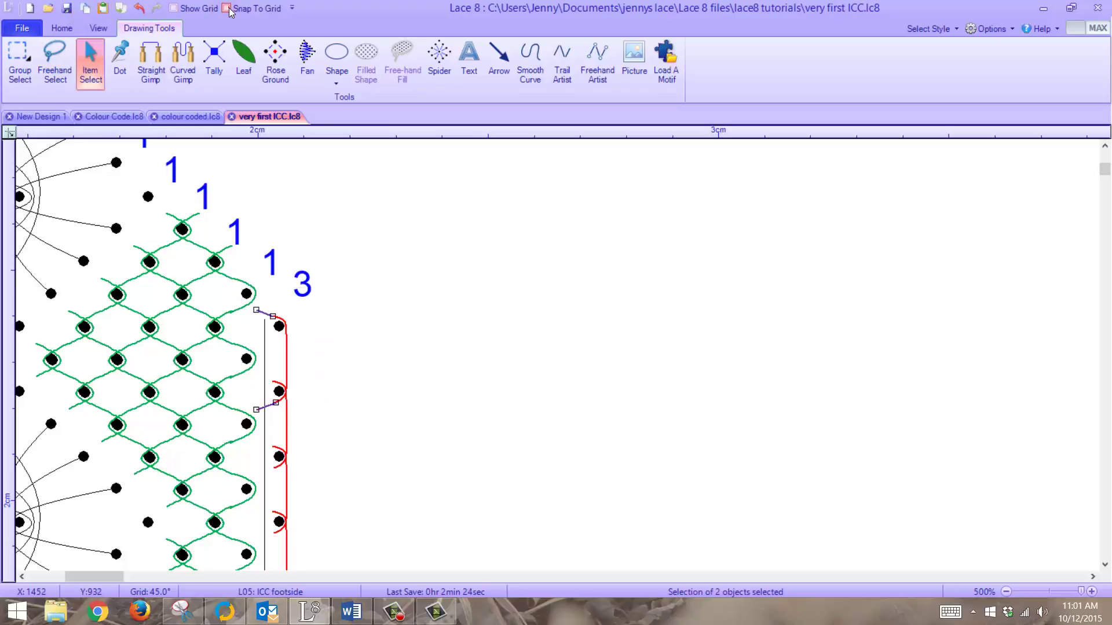
pyautogui.moveTo(1104, 168); pyautogui.dragTo(1103, 169)
# Paste copies of the gimp strokes beside each footside pin down the red edge.
pyautogui.click(85, 8)
pyautogui.click(103, 8)
pyautogui.click(256, 164)
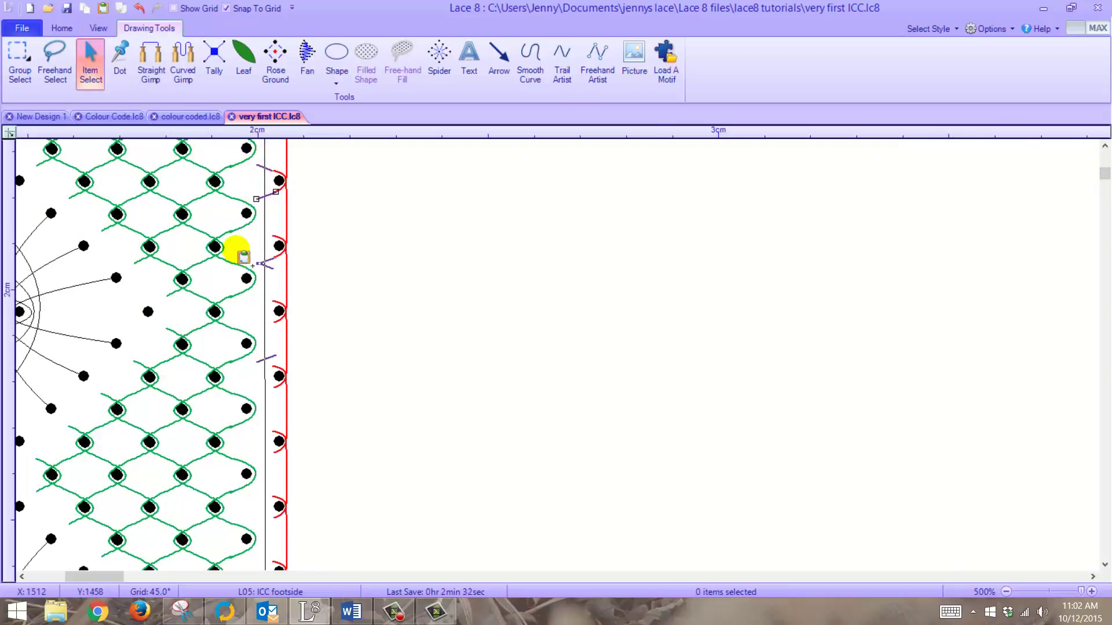
pyautogui.click(239, 224)
pyautogui.click(242, 345)
pyautogui.click(237, 414)
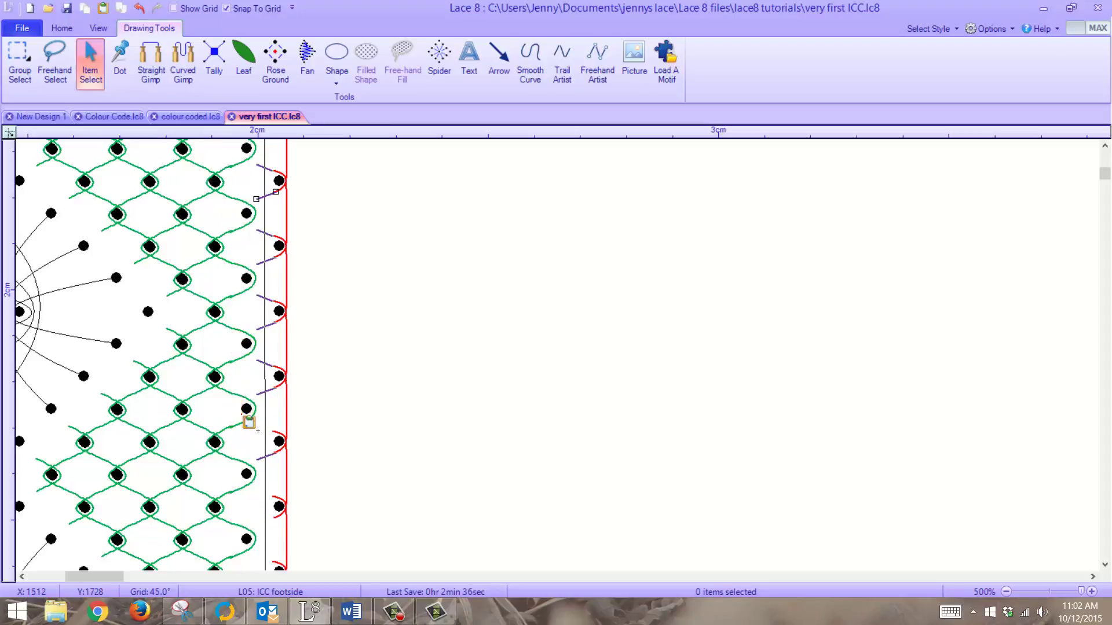
pyautogui.click(255, 488)
pyautogui.rightClick(254, 485)
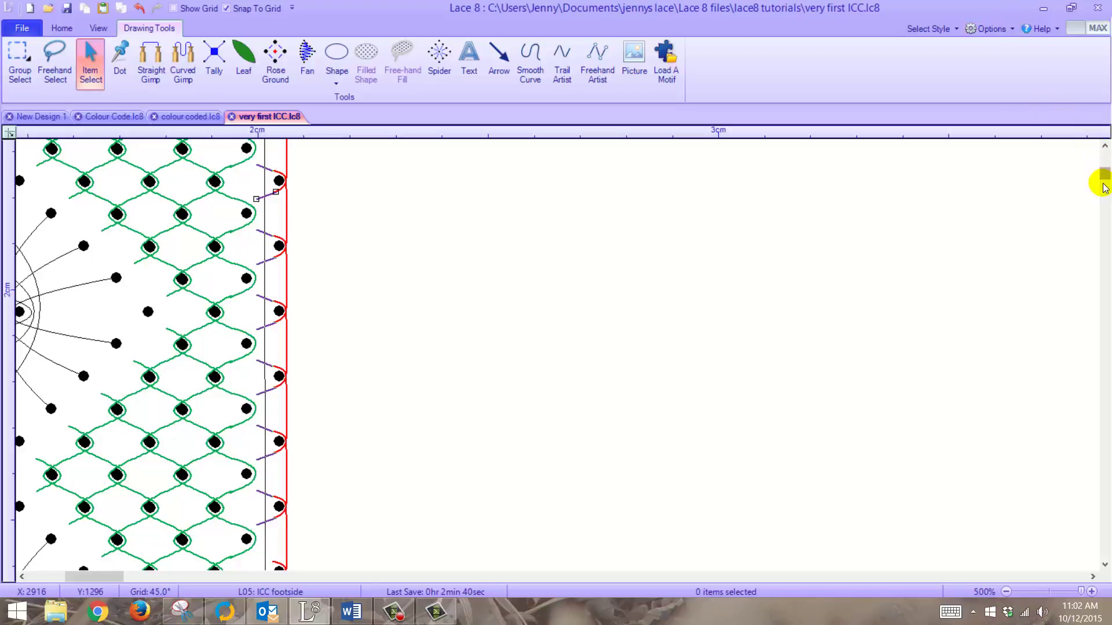
# Cancel the leftover extra paste of the gimp strokes.
pyautogui.moveTo(1106, 176); pyautogui.dragTo(1107, 178)
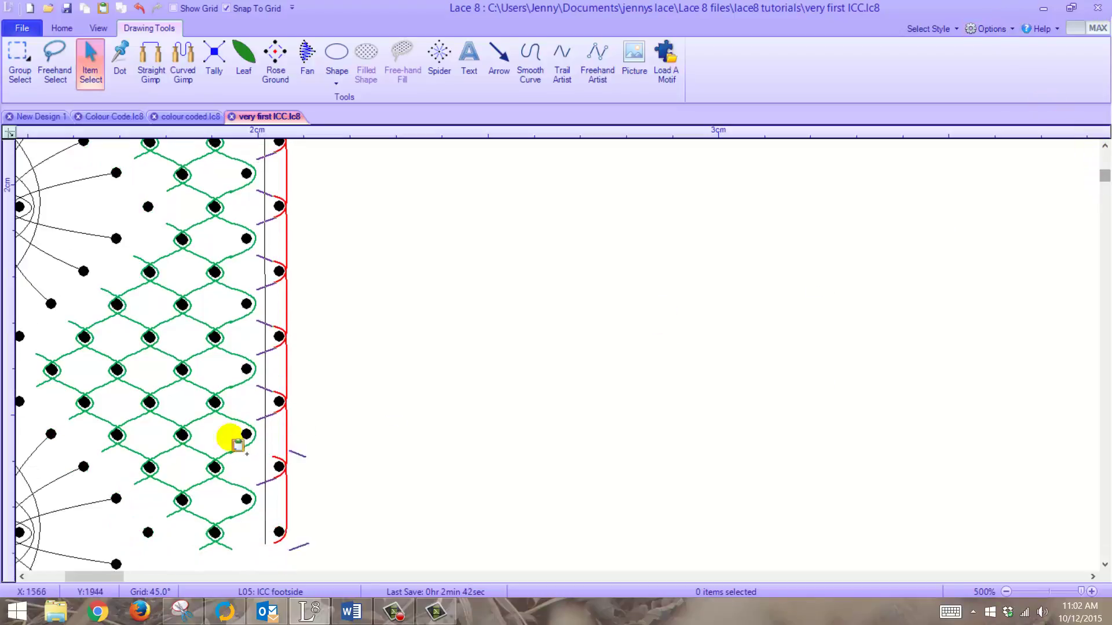
pyautogui.hotkey('ctrl', 'v')
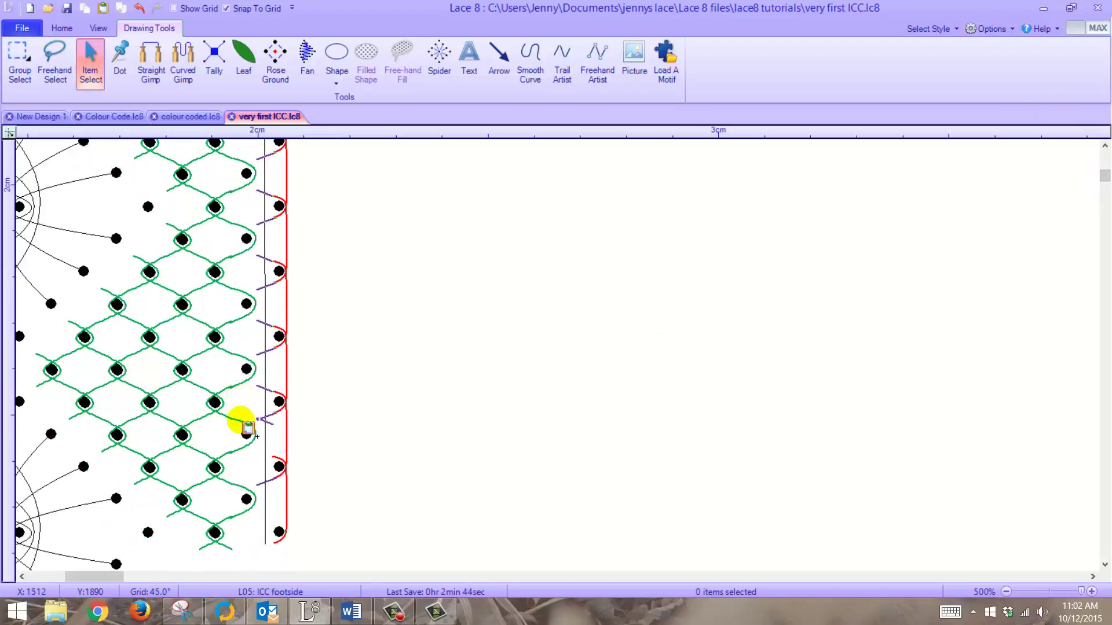
pyautogui.click(495, 216)
pyautogui.press('F10')
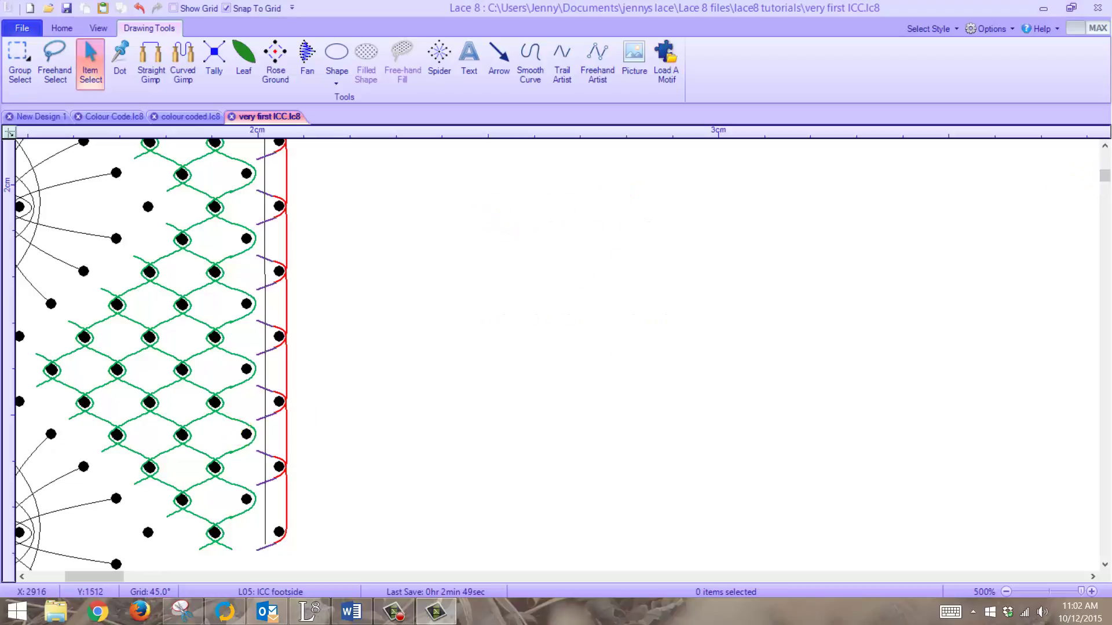
pyautogui.moveTo(1107, 177)
pyautogui.mouseDown()
pyautogui.moveTo(1099, 162)
pyautogui.moveTo(1105, 169)
pyautogui.mouseUp()
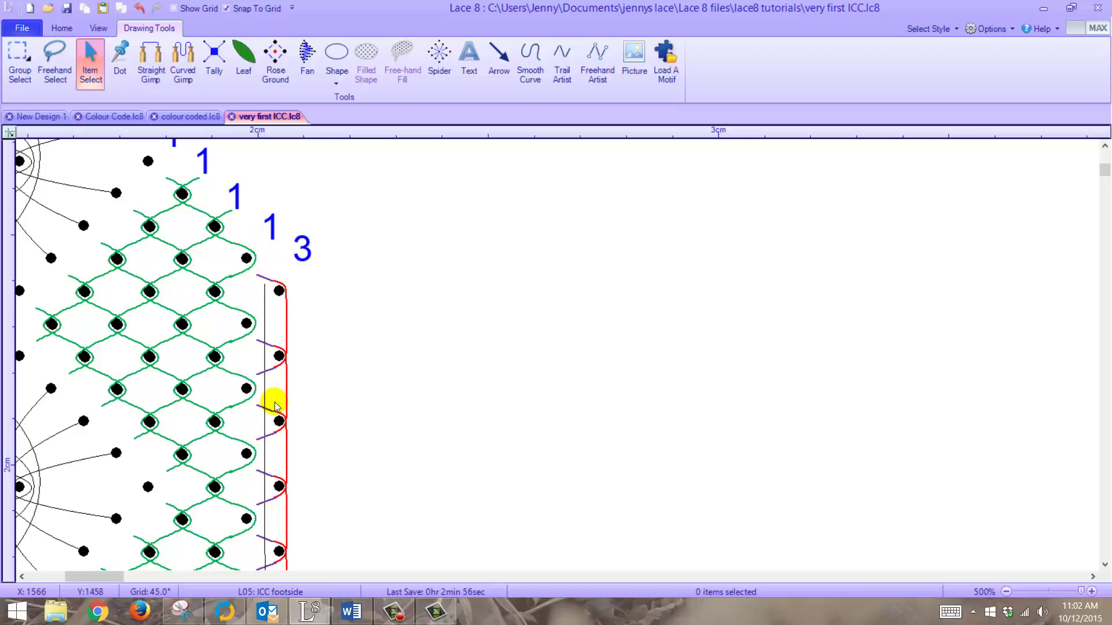
# Change the default Smooth Curve colour from red to green and save it.
pyautogui.click(1009, 29)
pyautogui.click(926, 66)
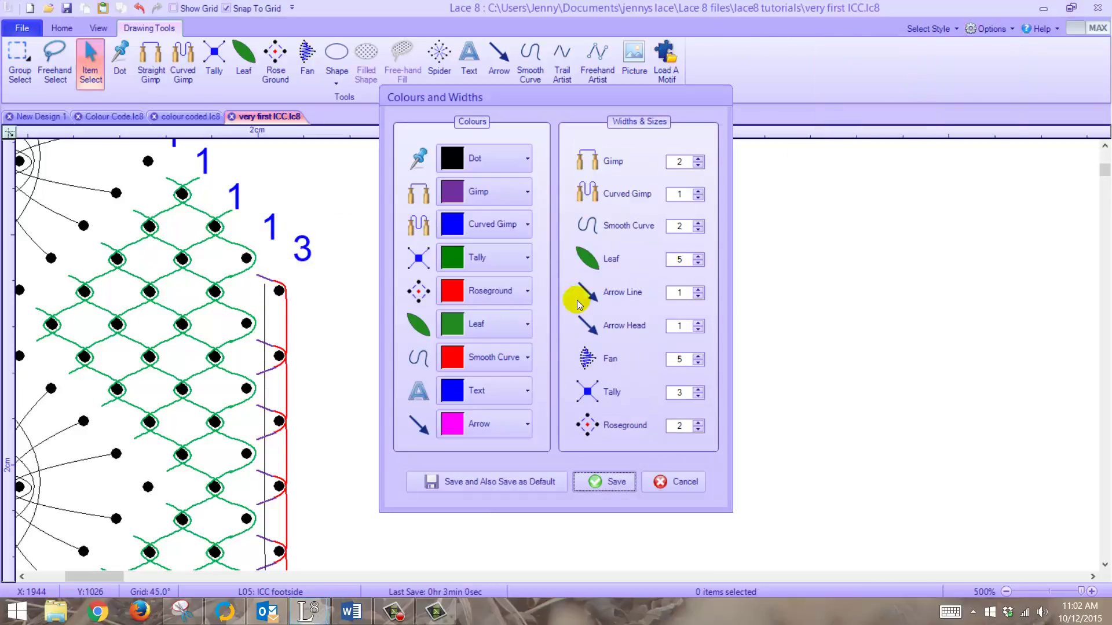
pyautogui.click(488, 362)
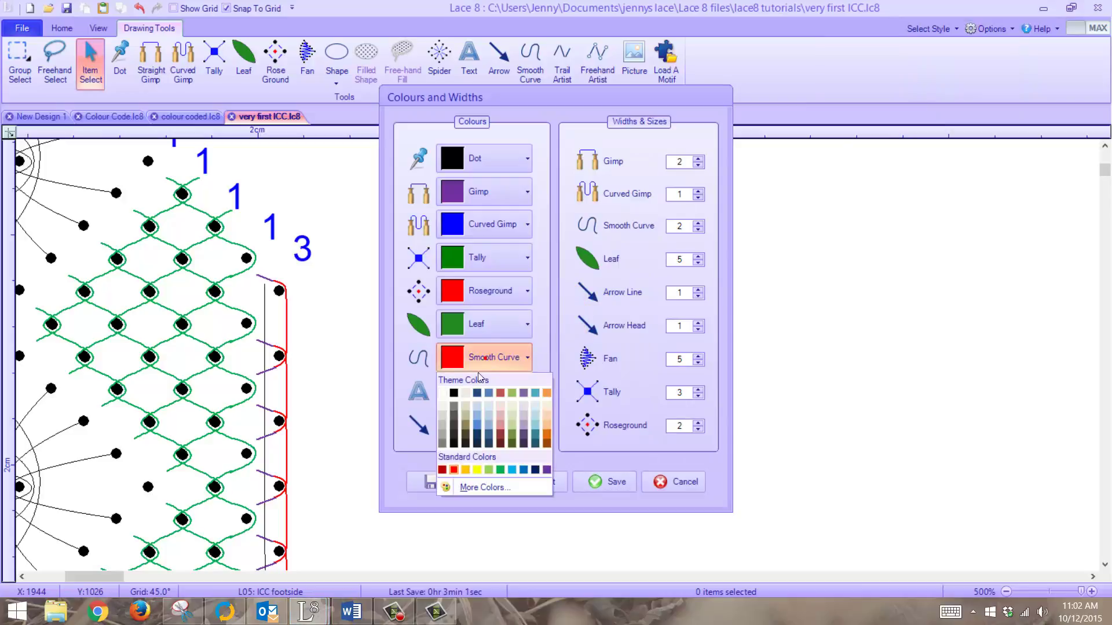
pyautogui.click(500, 470)
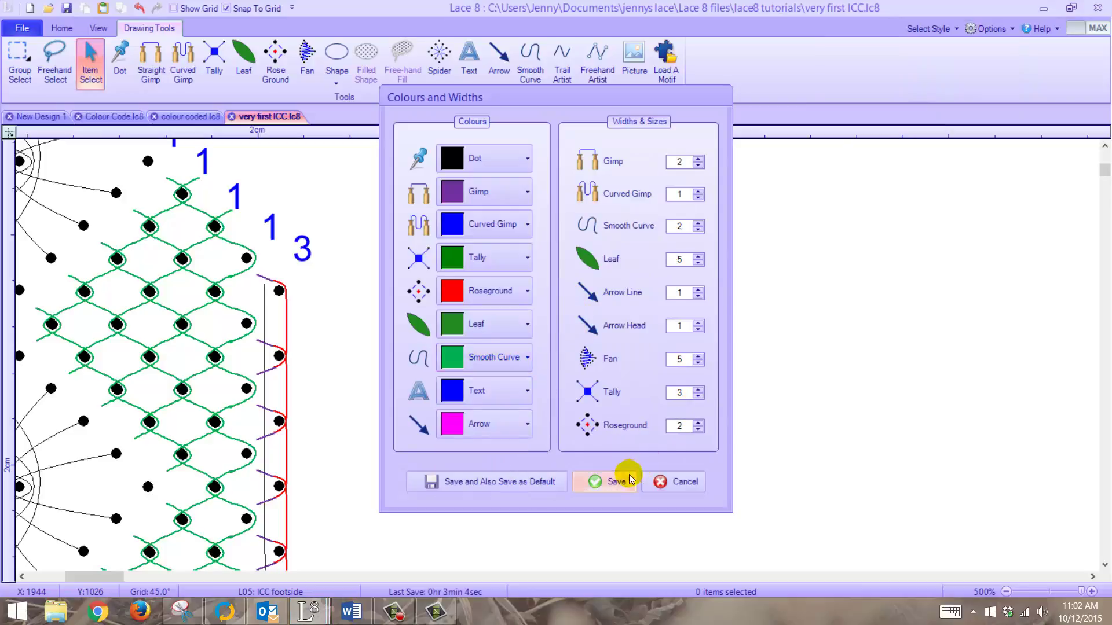
pyautogui.click(611, 483)
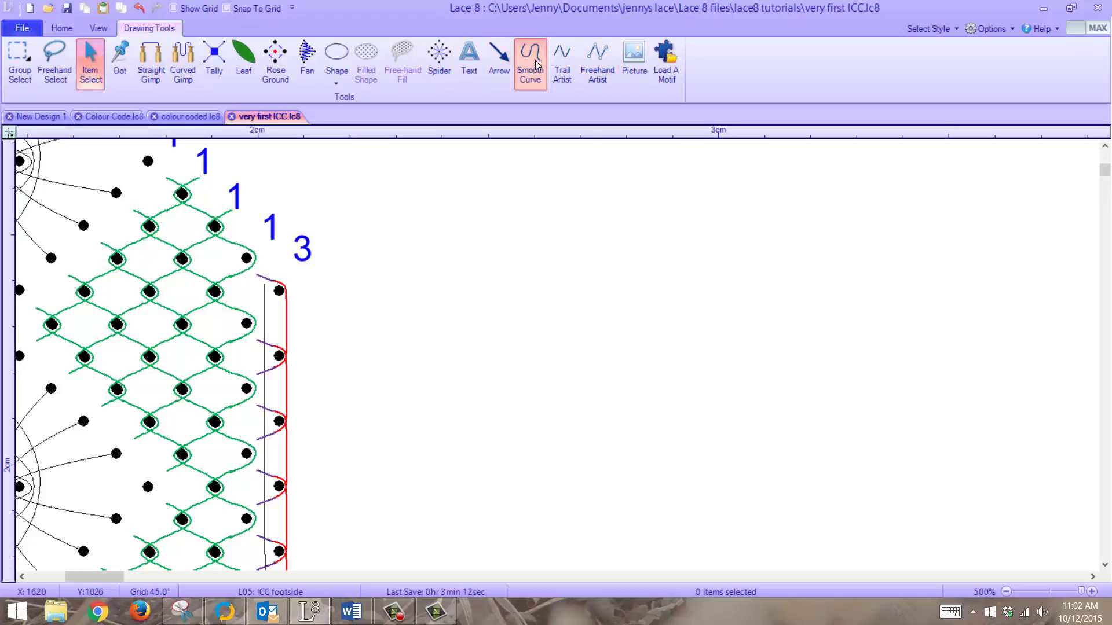
# Draw a green smooth-curve loop around one right-column ground dot.
pyautogui.click(518, 60)
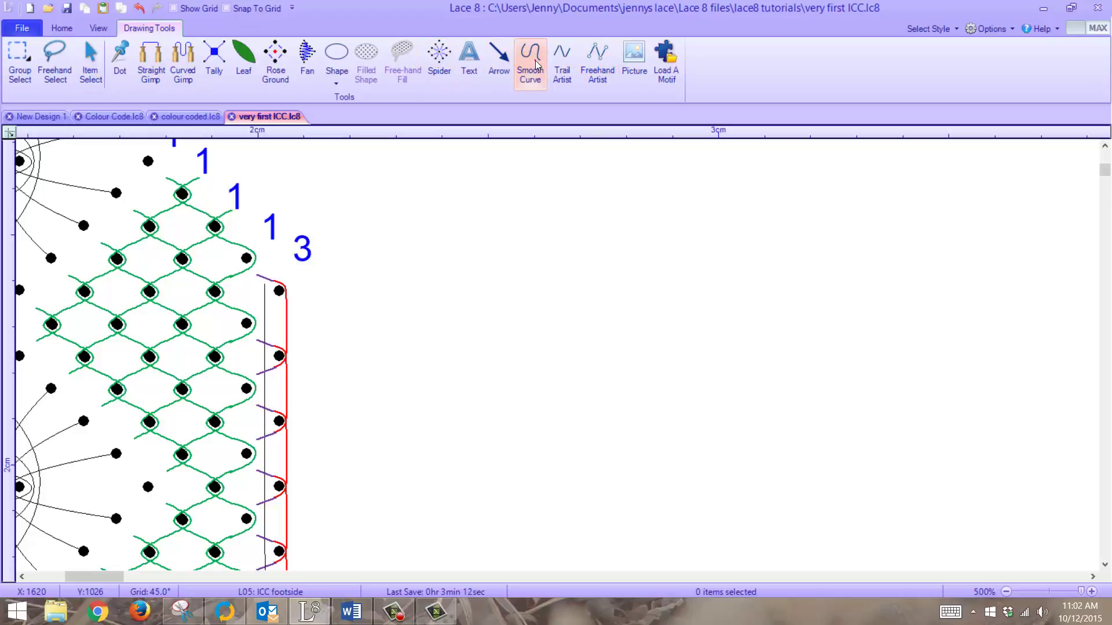
pyautogui.click(242, 381)
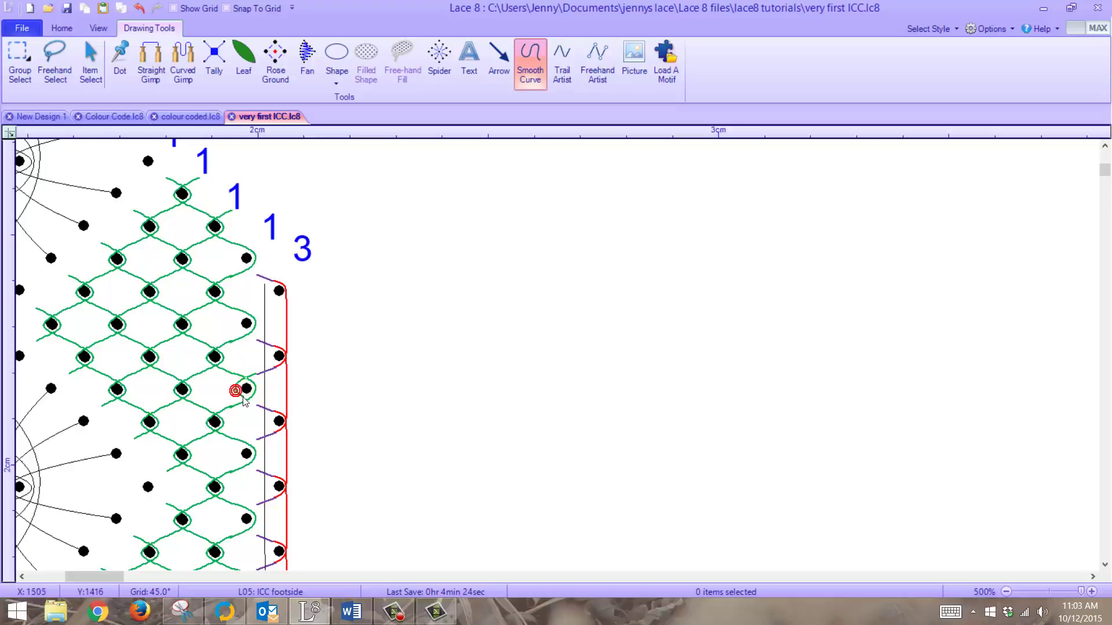
pyautogui.click(243, 397)
pyautogui.moveTo(257, 412); pyautogui.dragTo(260, 408)
pyautogui.click(149, 162)
pyautogui.click(91, 63)
# Adjust the end of the nearby purple gimp stroke, then select and copy the green loop.
pyautogui.click(250, 374)
pyautogui.moveTo(250, 387)
pyautogui.mouseDown()
pyautogui.moveTo(241, 385)
pyautogui.moveTo(255, 373)
pyautogui.moveTo(260, 415)
pyautogui.moveTo(216, 384)
pyautogui.moveTo(236, 396)
pyautogui.mouseUp()
pyautogui.click(236, 396)
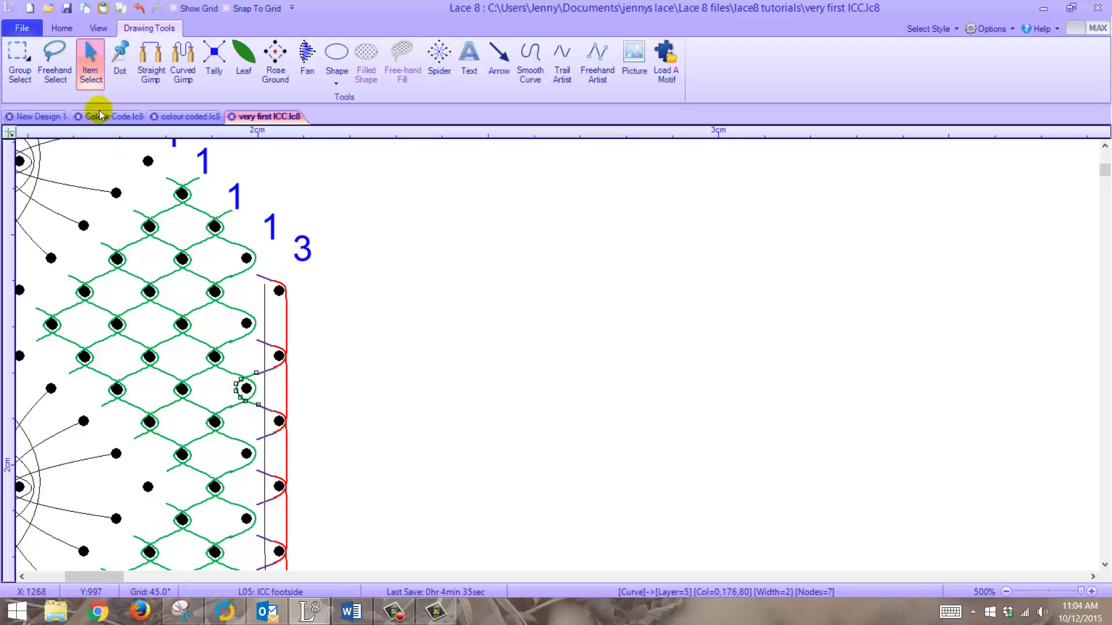
pyautogui.click(87, 10)
# Paste copies of the green loop around the remaining right-column ground dots.
pyautogui.click(221, 16)
pyautogui.click(104, 11)
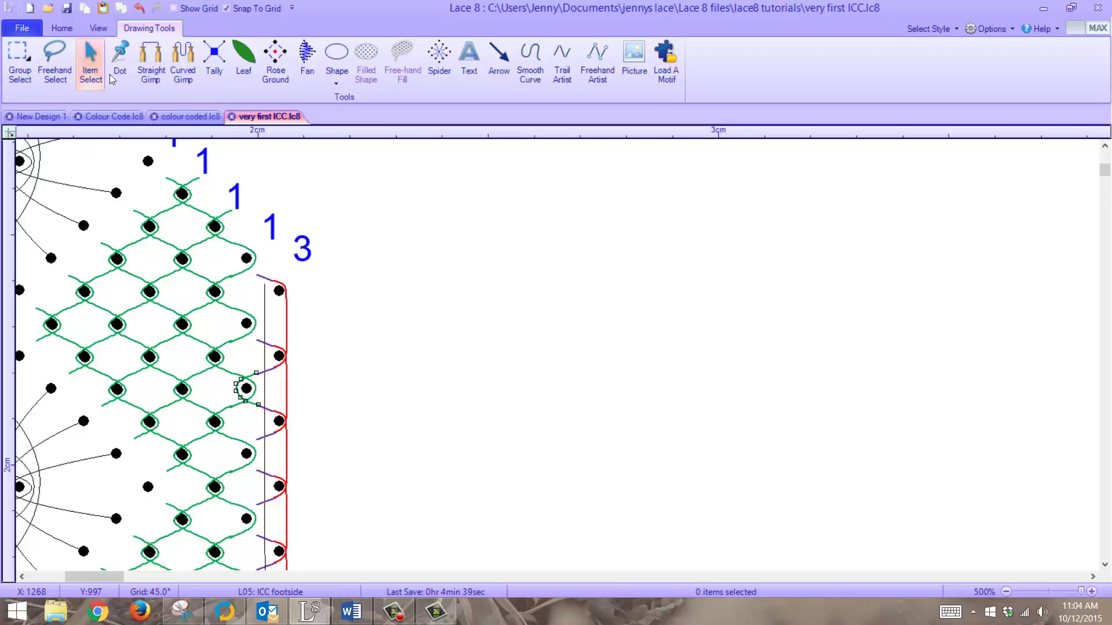
pyautogui.click(212, 287)
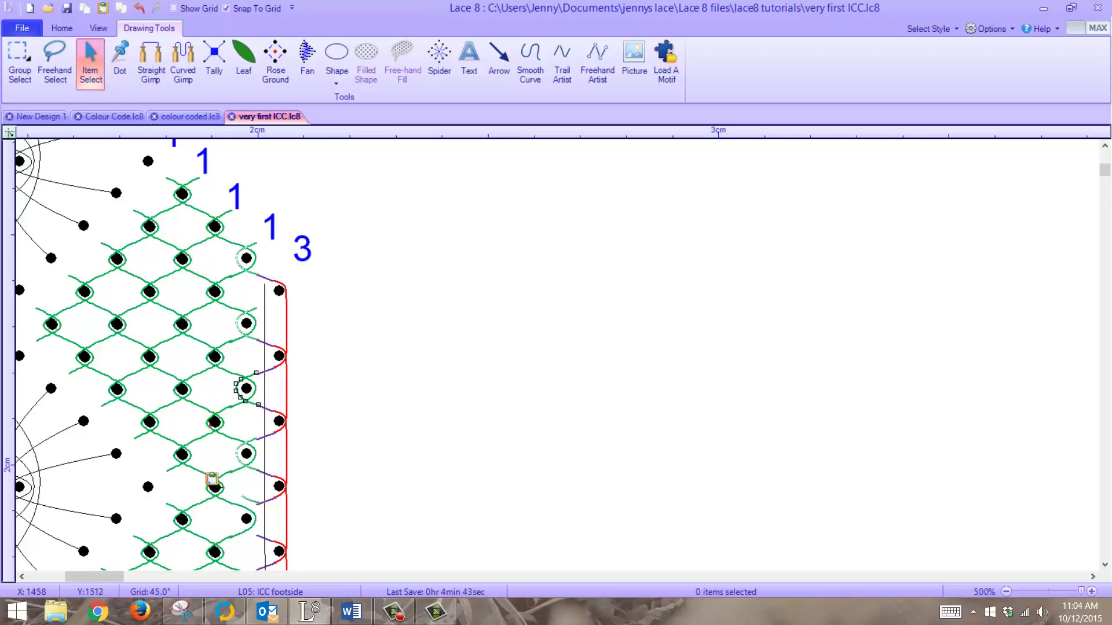
pyautogui.moveTo(1103, 168); pyautogui.dragTo(1103, 177)
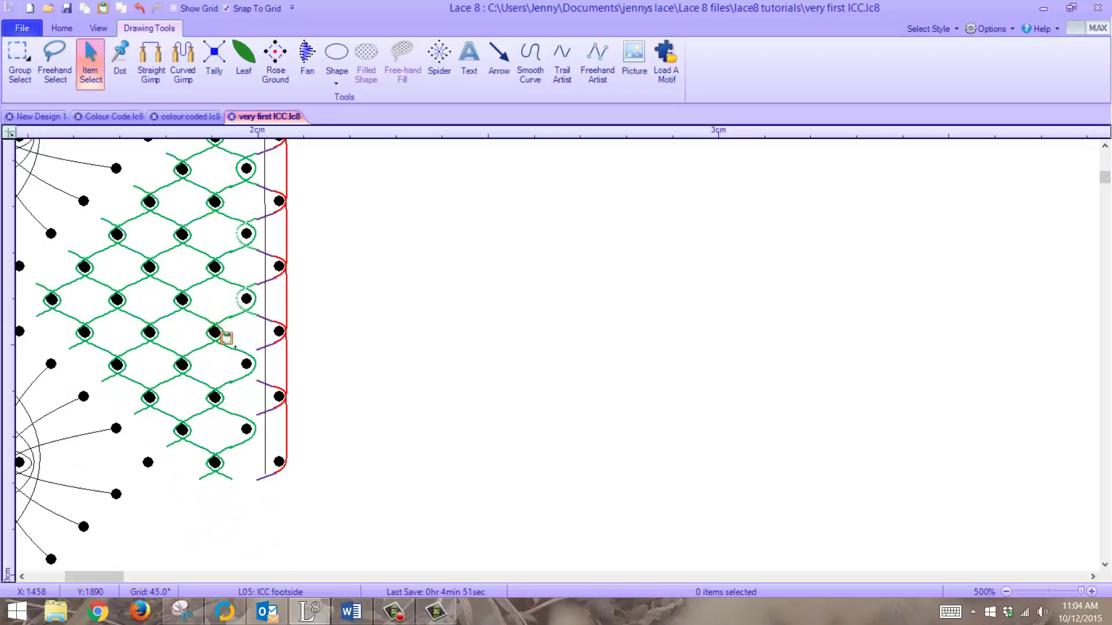
pyautogui.click(227, 405)
pyautogui.click(351, 278)
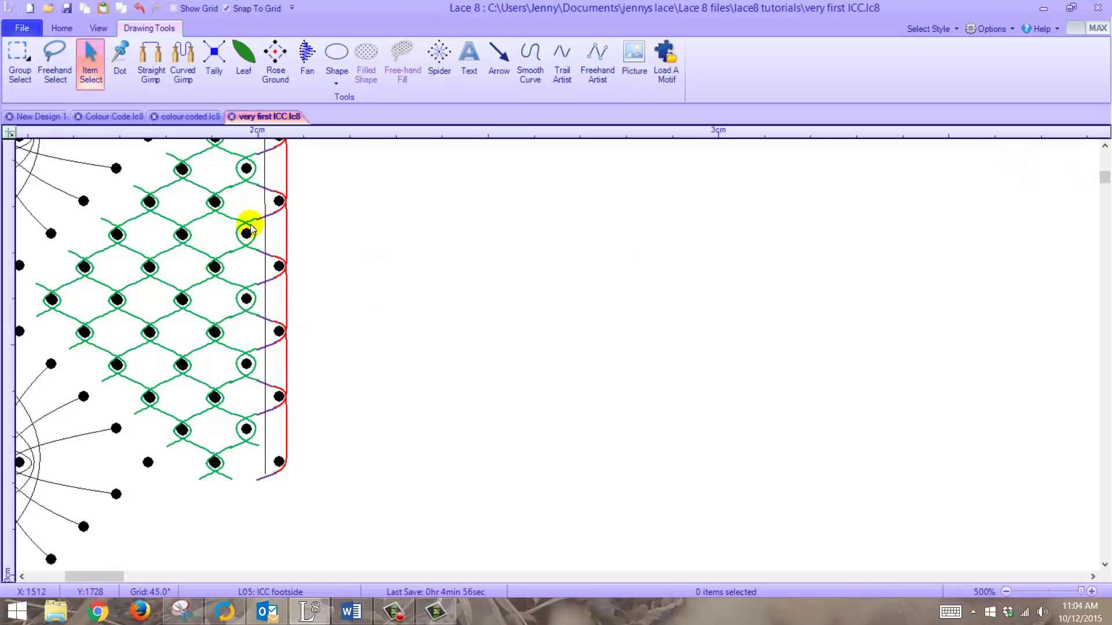
# Confirm the default colours, then draw one long straight purple gimp line down the footside.
pyautogui.scroll(-1, 250, 230)
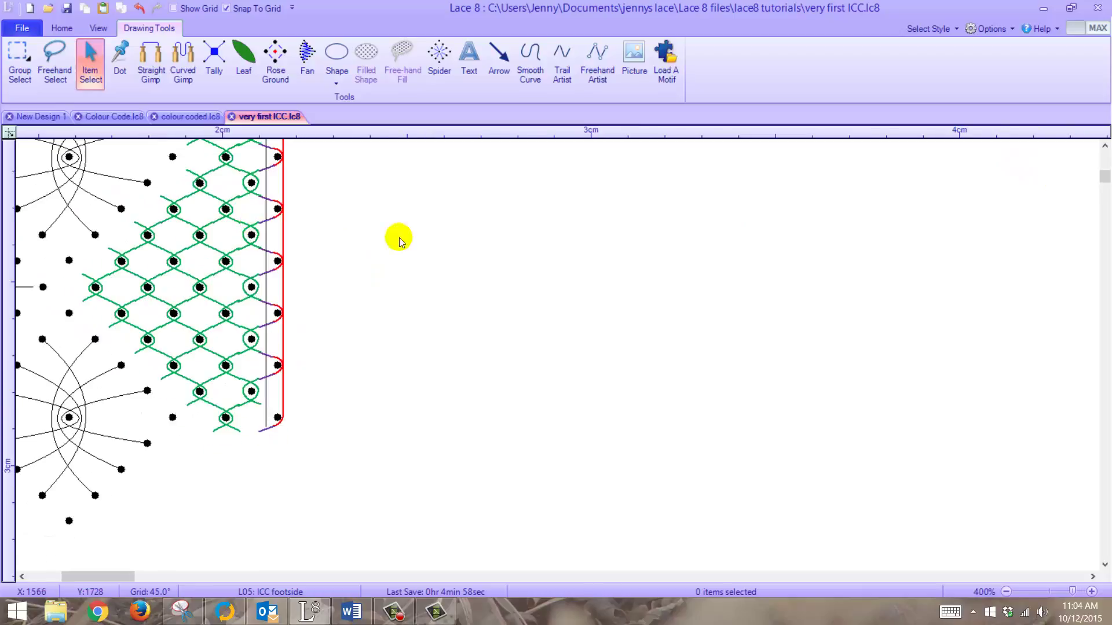
pyautogui.moveTo(1104, 180); pyautogui.dragTo(1099, 169)
pyautogui.scroll(-1, 473, 231)
pyautogui.scroll(-2, 472, 232)
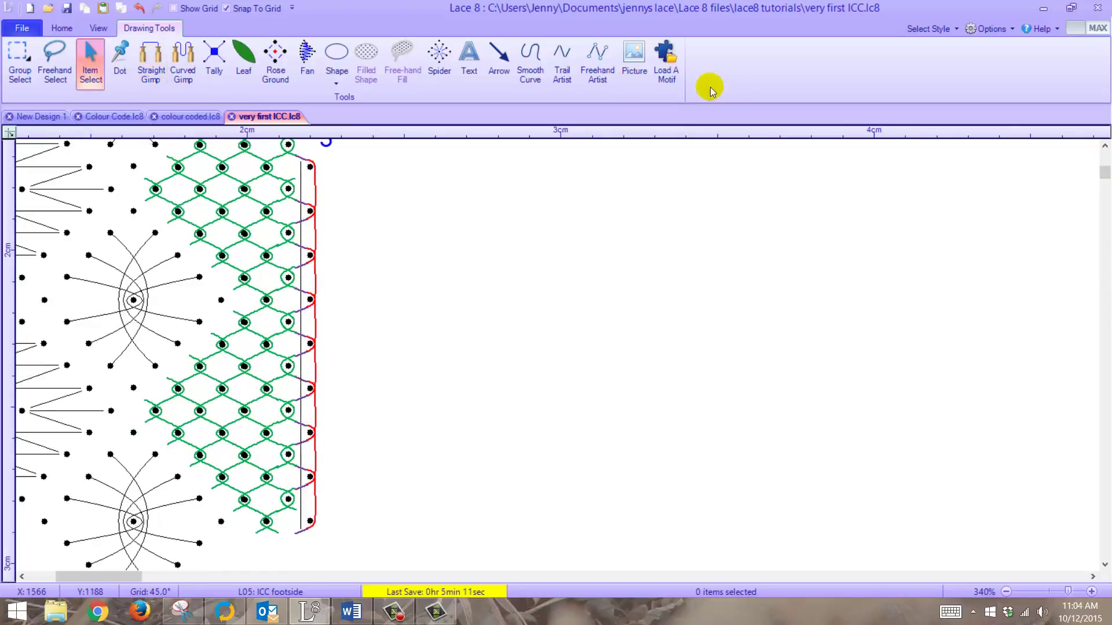
pyautogui.click(989, 29)
pyautogui.click(957, 60)
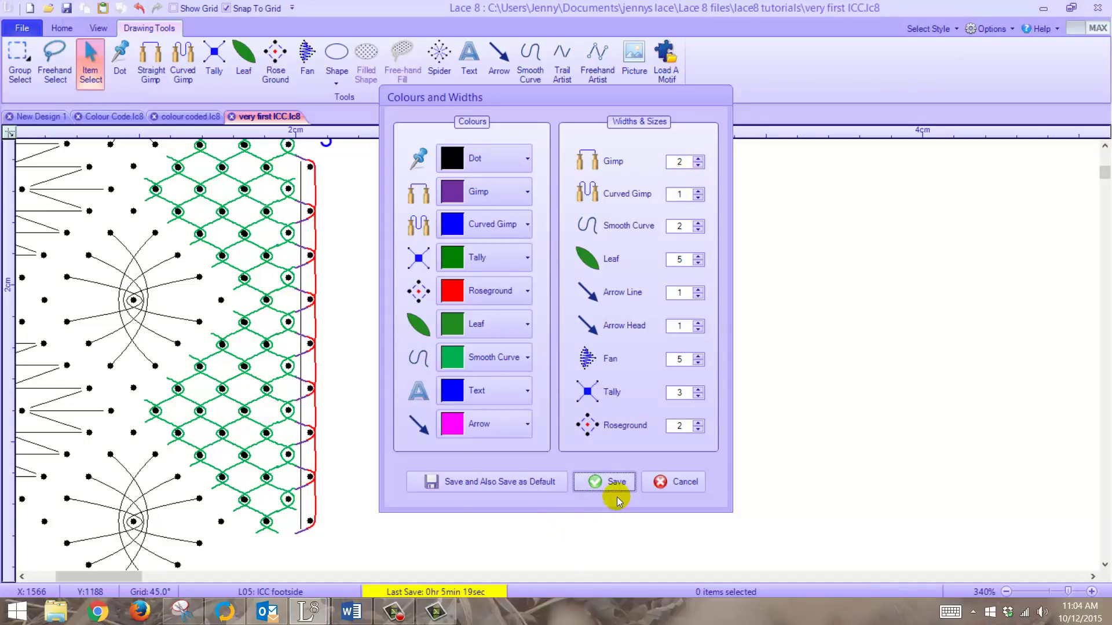
pyautogui.click(608, 482)
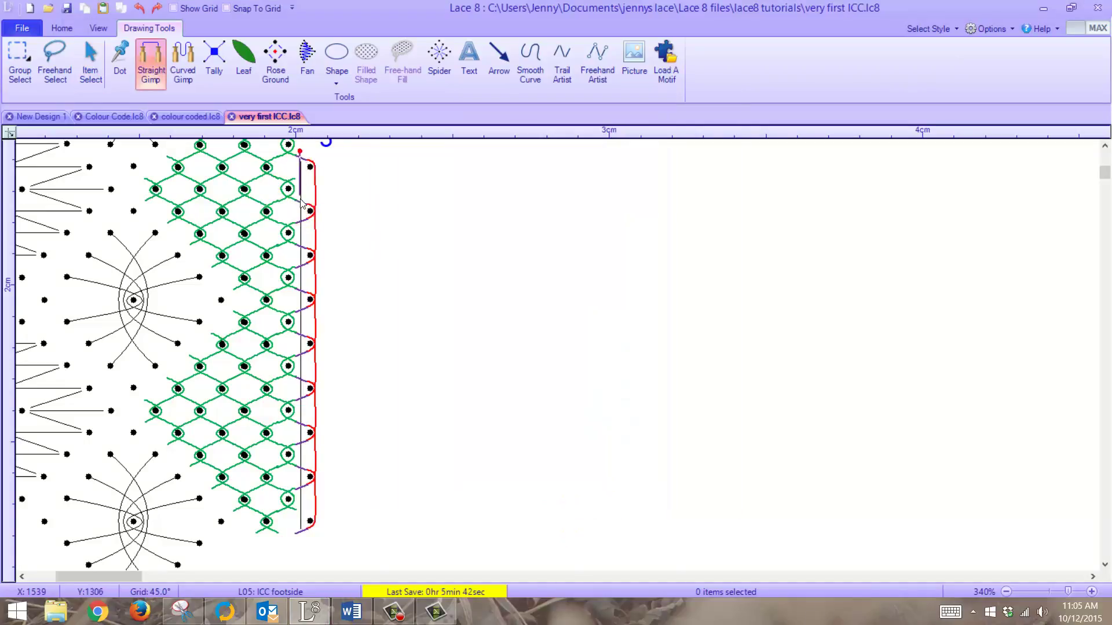
pyautogui.moveTo(300, 212)
pyautogui.mouseDown()
pyautogui.moveTo(291, 509)
pyautogui.moveTo(300, 548)
pyautogui.mouseUp()
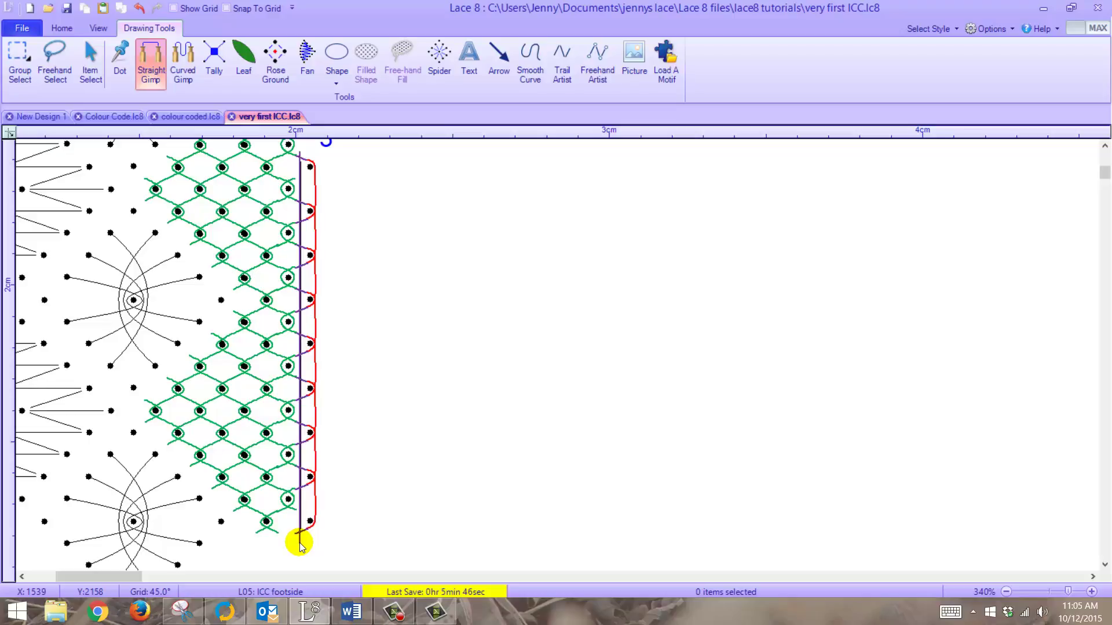
pyautogui.moveTo(300, 547); pyautogui.dragTo(300, 543)
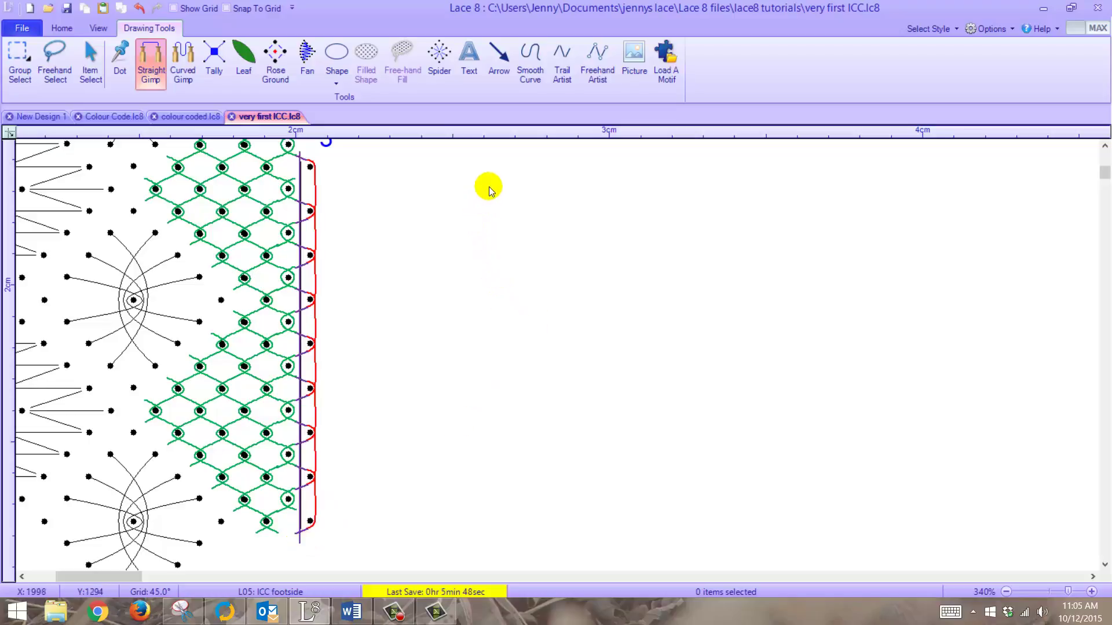
# Make layer 1 (design) and layer 3 (pair numbers) invisible in Layer Setup.
pyautogui.click(61, 29)
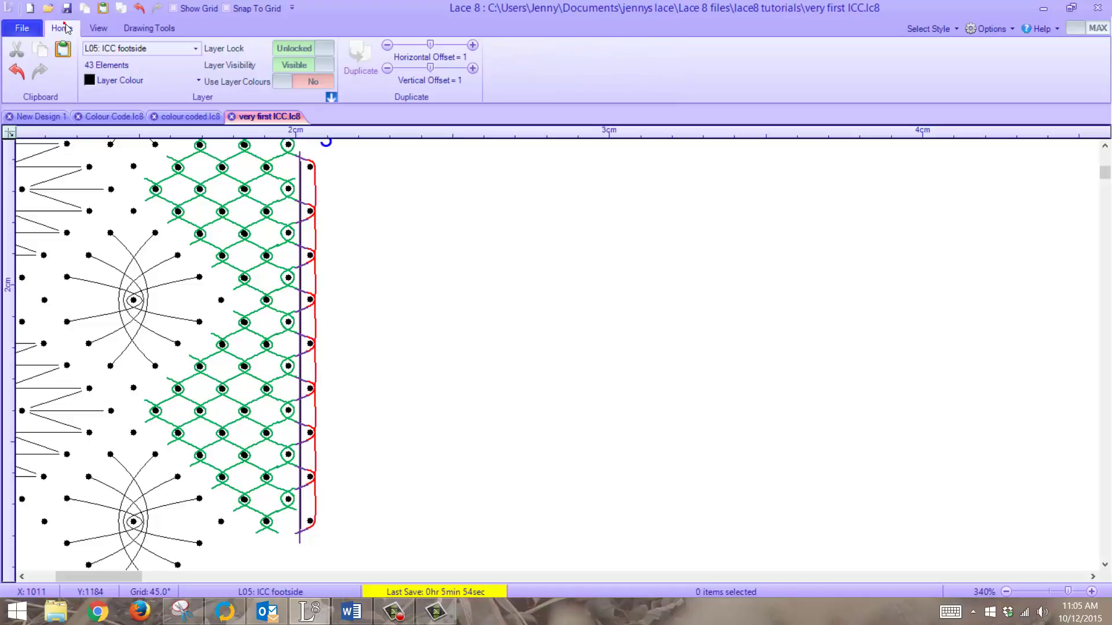
pyautogui.click(331, 97)
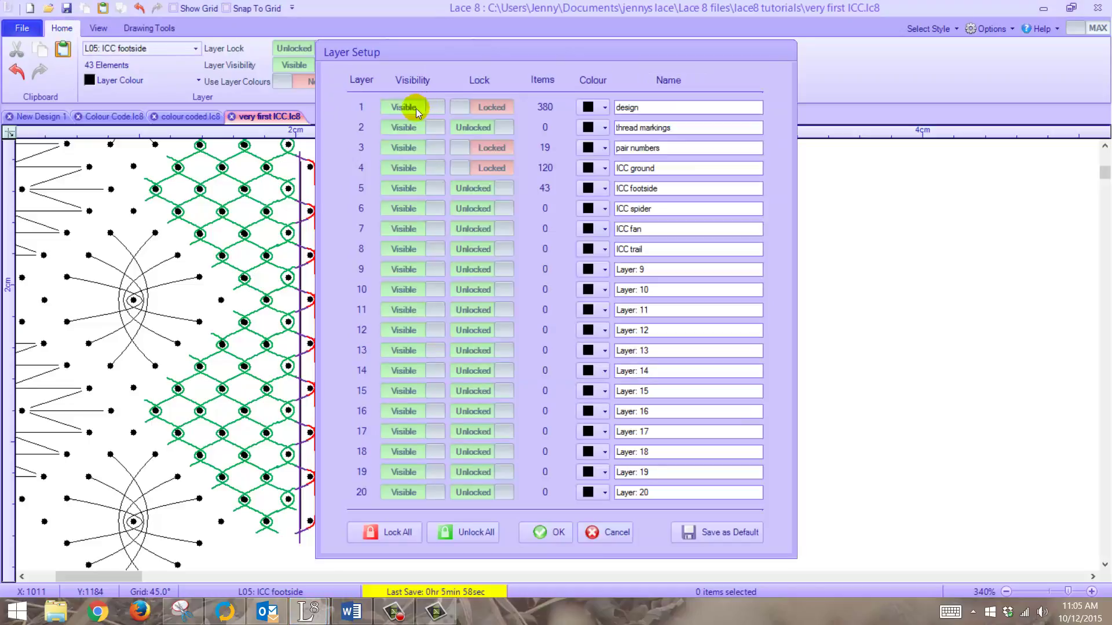
pyautogui.click(402, 106)
pyautogui.click(405, 148)
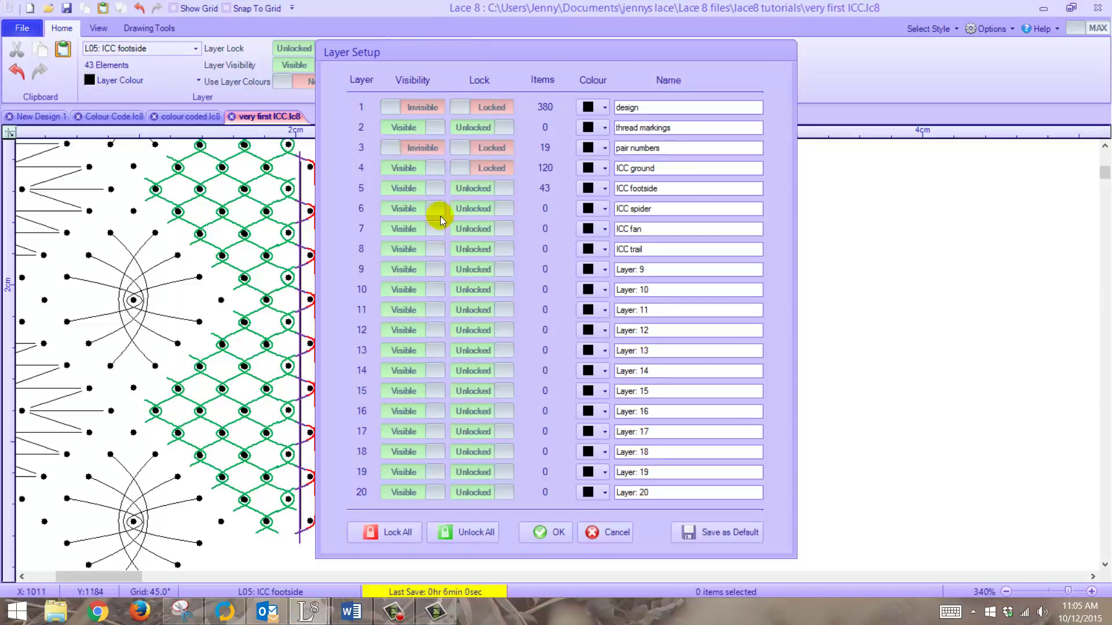
pyautogui.click(541, 530)
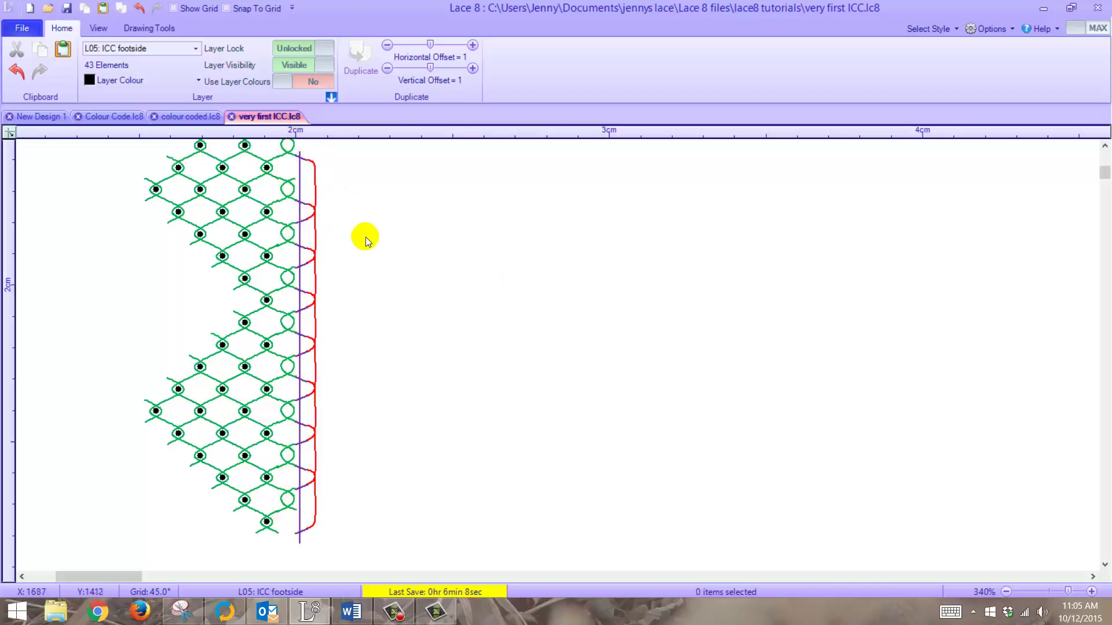
# Place ten black pin dots at the footside pins along the red curve edge.
pyautogui.click(149, 28)
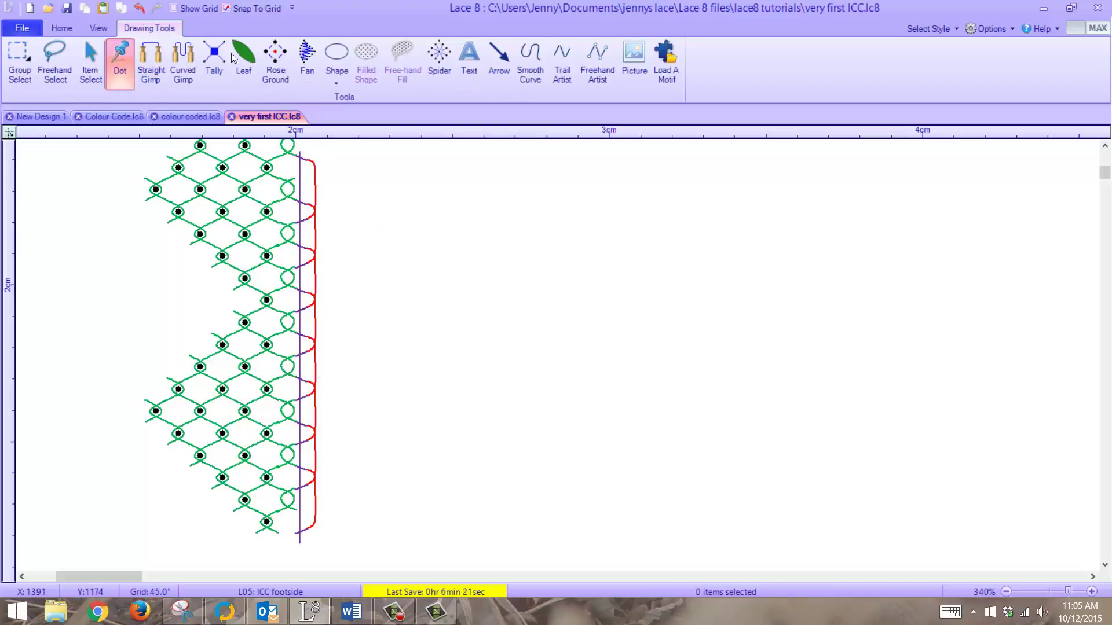
pyautogui.click(288, 234)
pyautogui.click(288, 322)
pyautogui.click(288, 367)
pyautogui.click(289, 411)
pyautogui.click(288, 456)
pyautogui.click(289, 500)
pyautogui.click(311, 522)
pyautogui.click(311, 438)
pyautogui.click(309, 342)
pyautogui.click(310, 298)
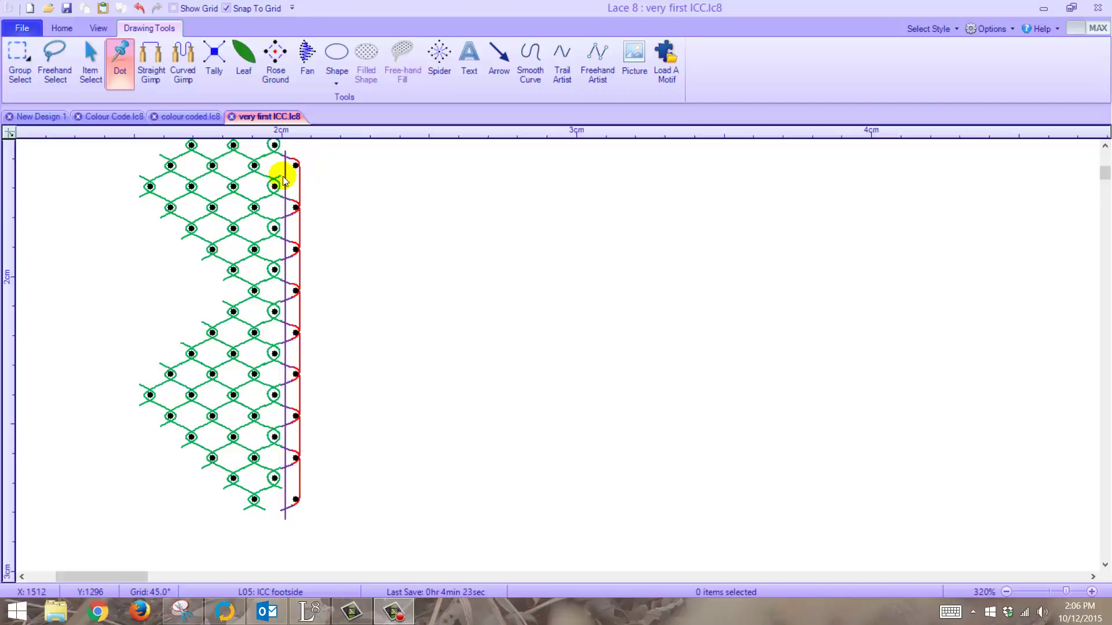
# With Item Select, inspect the red footside curve, the green curve beside it, and the purple gimp.
pyautogui.click(93, 71)
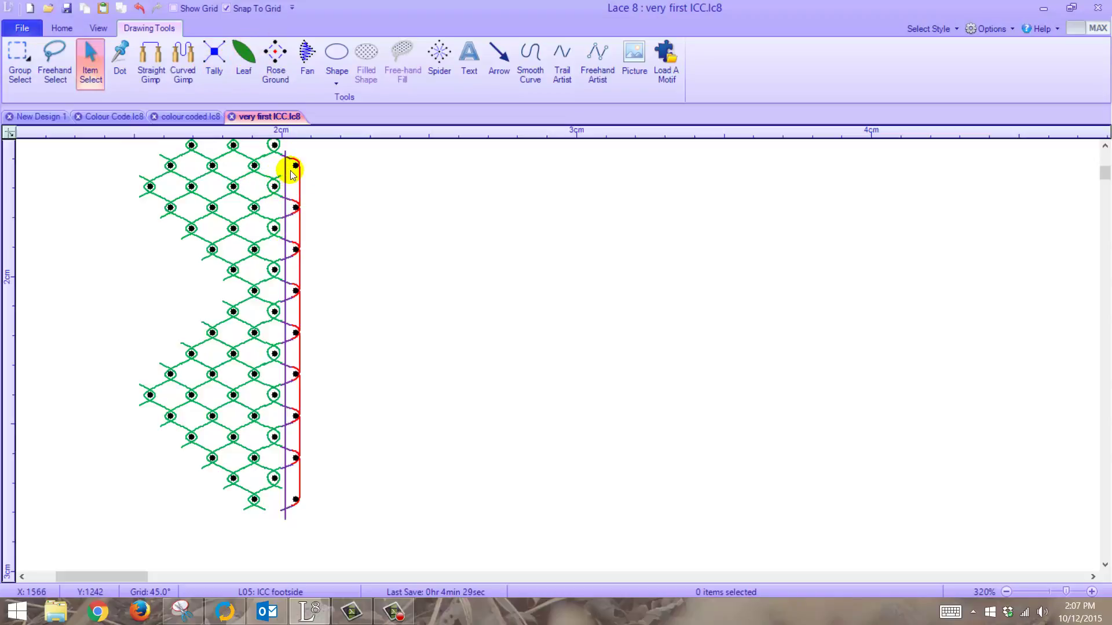
pyautogui.click(288, 218)
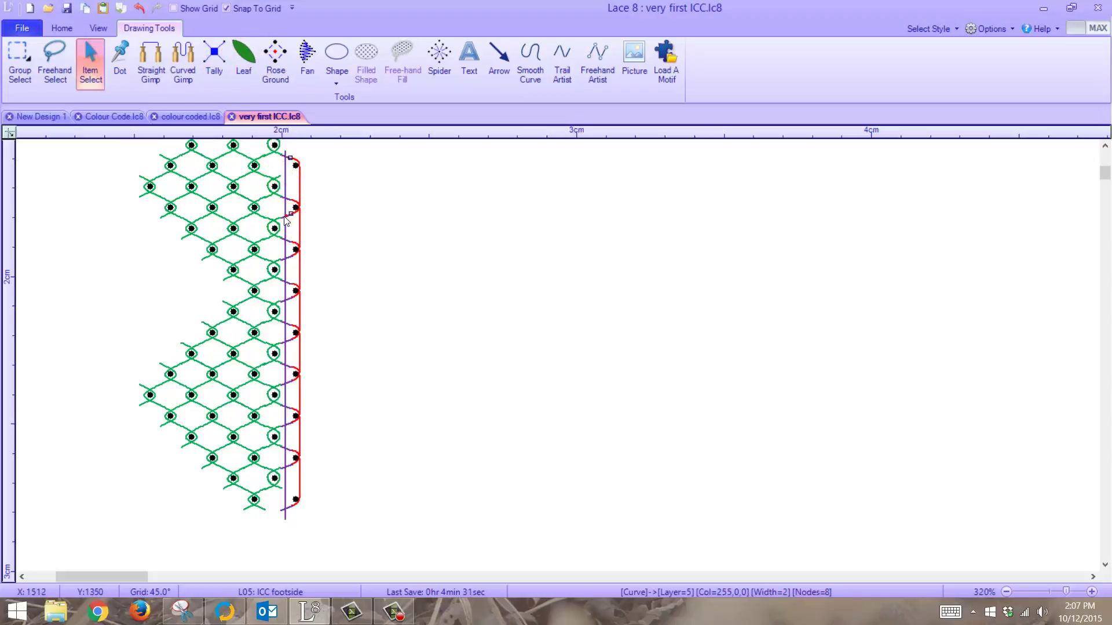
pyautogui.click(283, 220)
pyautogui.click(289, 215)
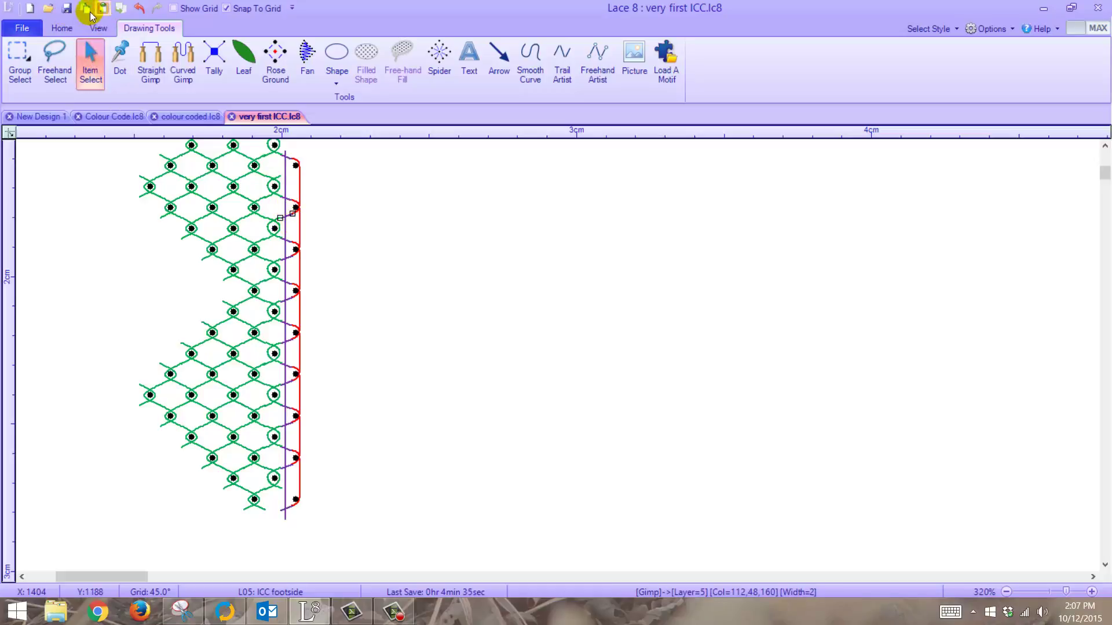
# Choose the Smooth Curve drawing tool and bring up the program options.
pyautogui.click(89, 10)
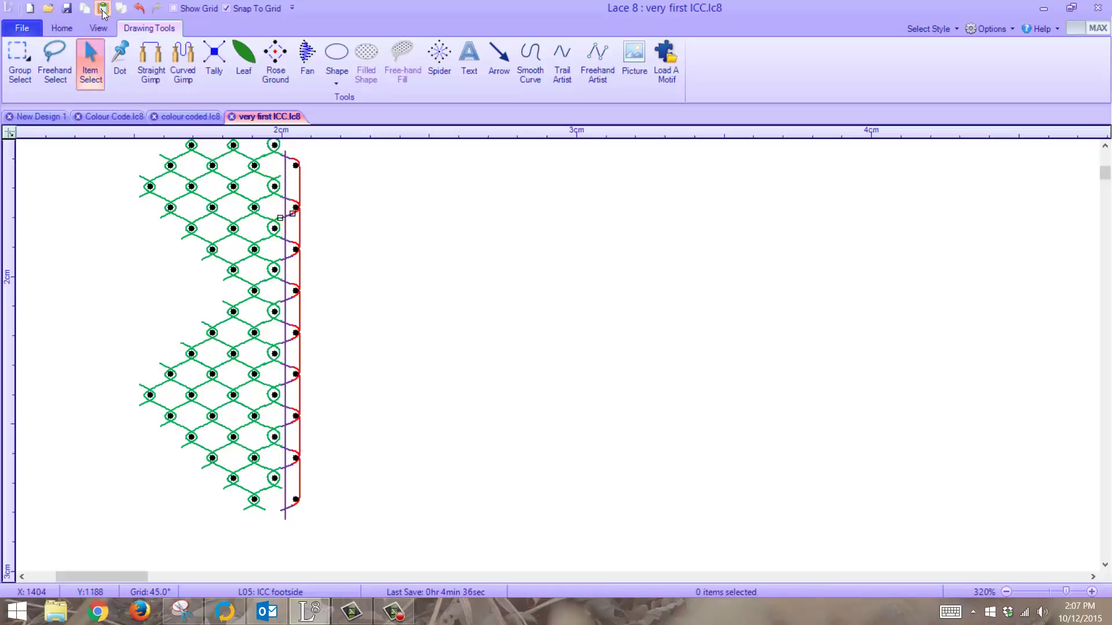
pyautogui.rightClick(96, 65)
pyautogui.click(226, 12)
pyautogui.click(528, 66)
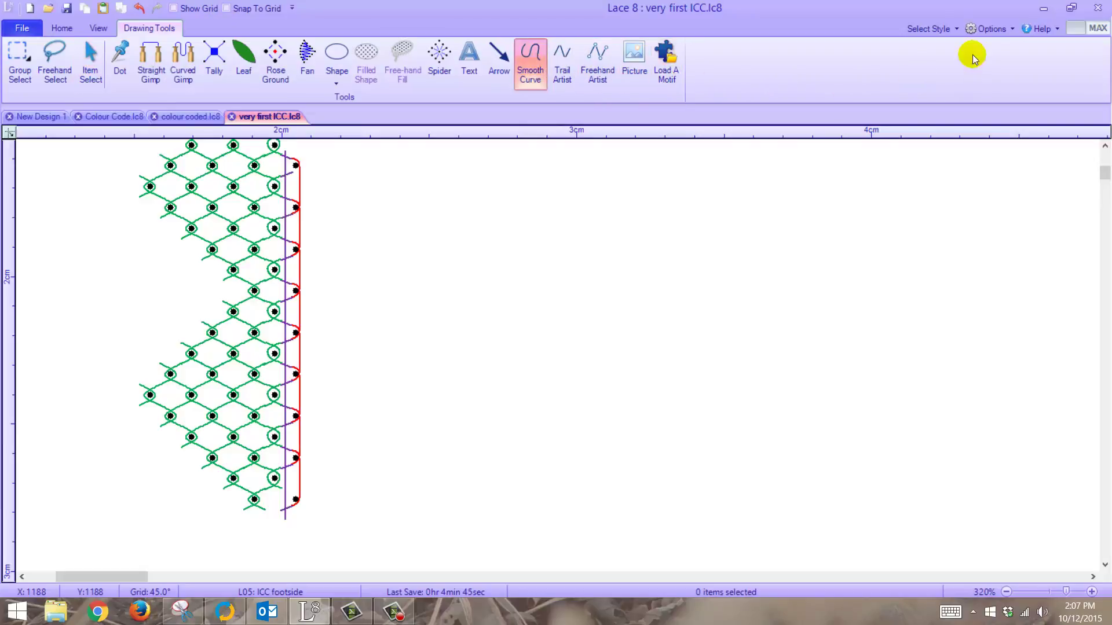
pyautogui.click(984, 29)
# In Colours and Widths, change the Smooth Curve colour to red and save.
pyautogui.click(919, 62)
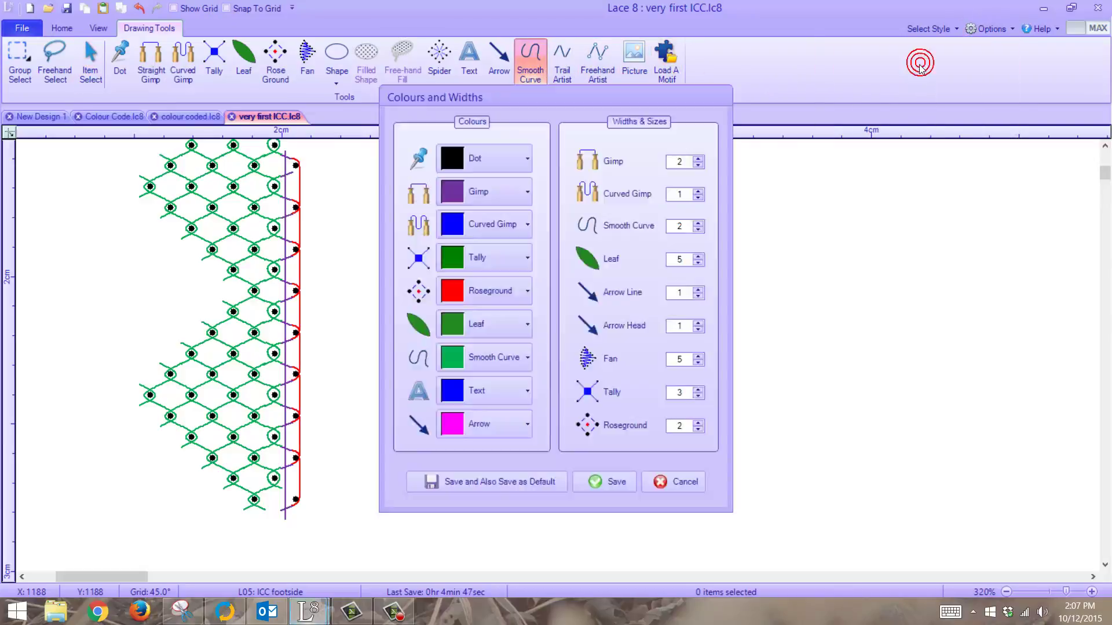
pyautogui.click(472, 359)
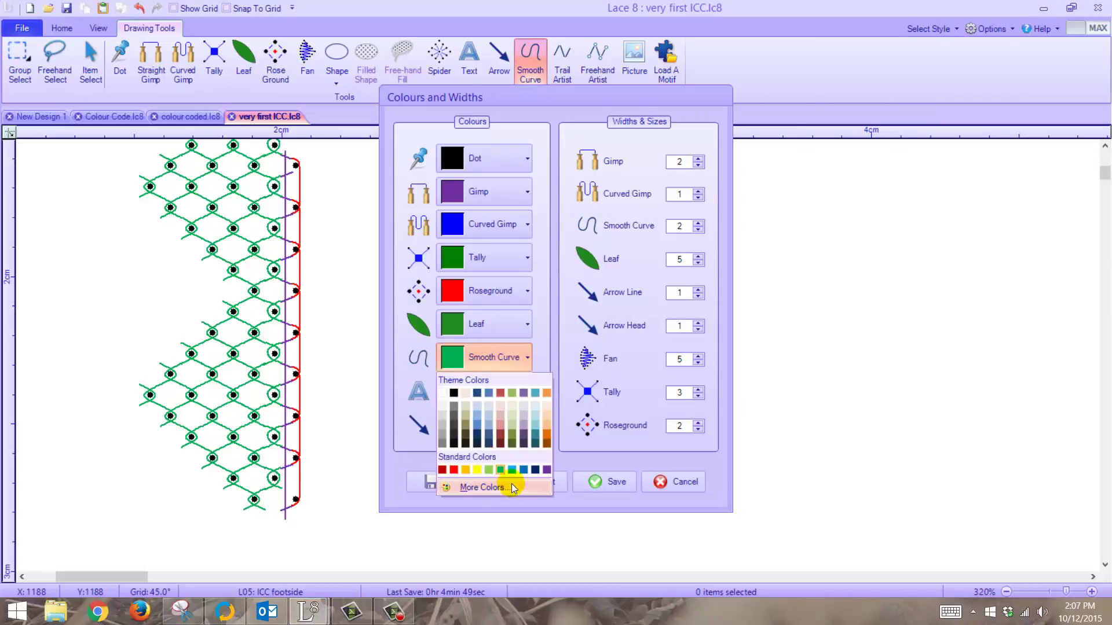
pyautogui.click(453, 469)
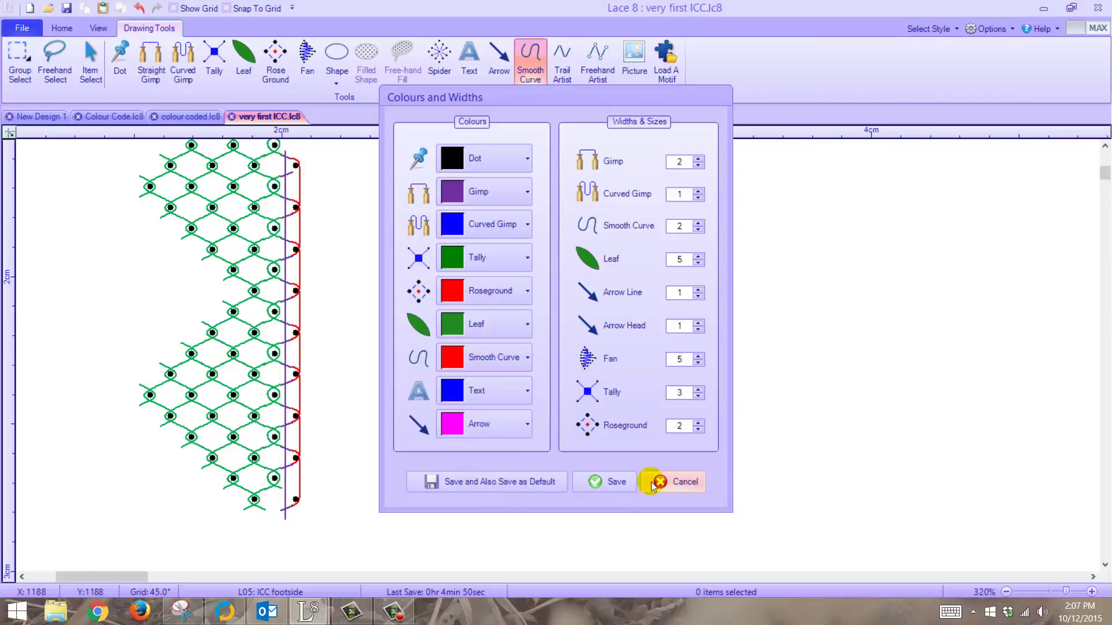
pyautogui.click(604, 481)
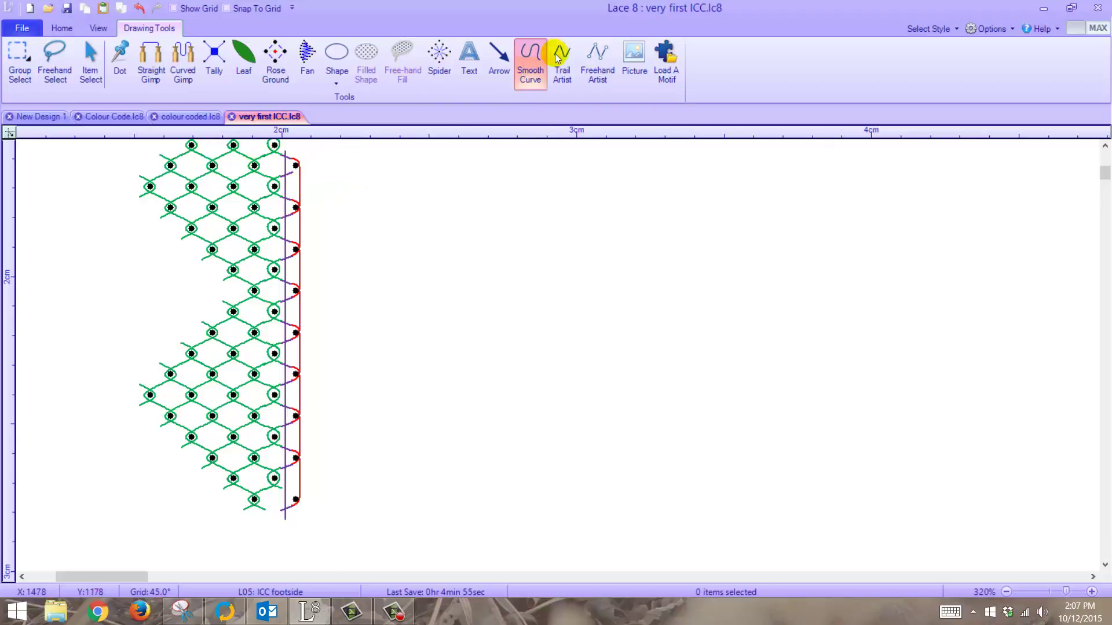
# Draw a red smooth curve extending the footside line up to the top pin.
pyautogui.click(530, 70)
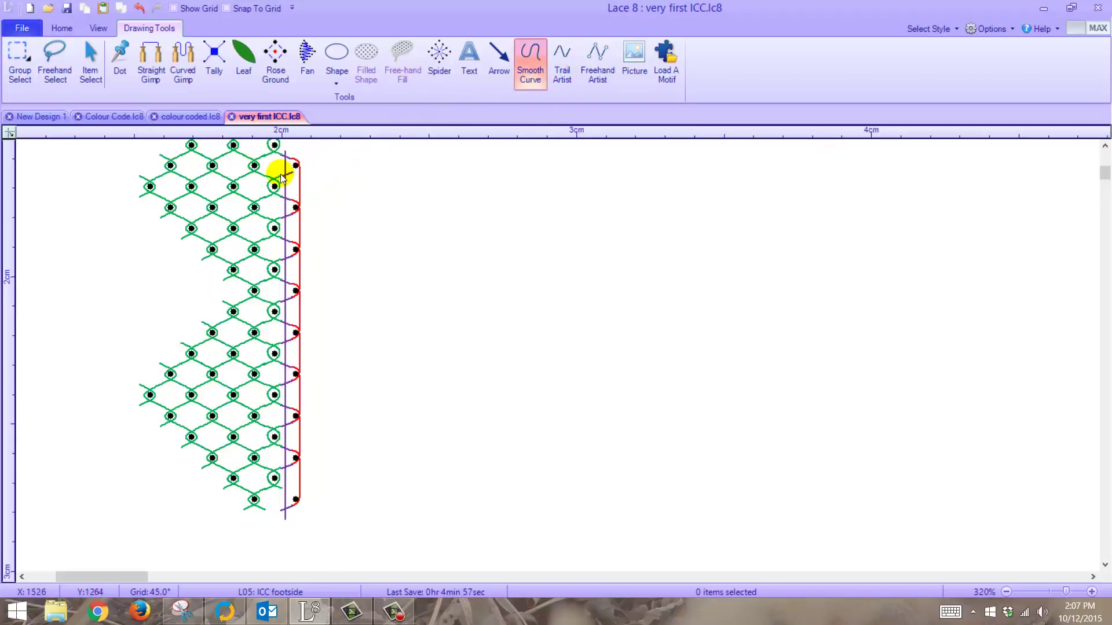
pyautogui.click(301, 151)
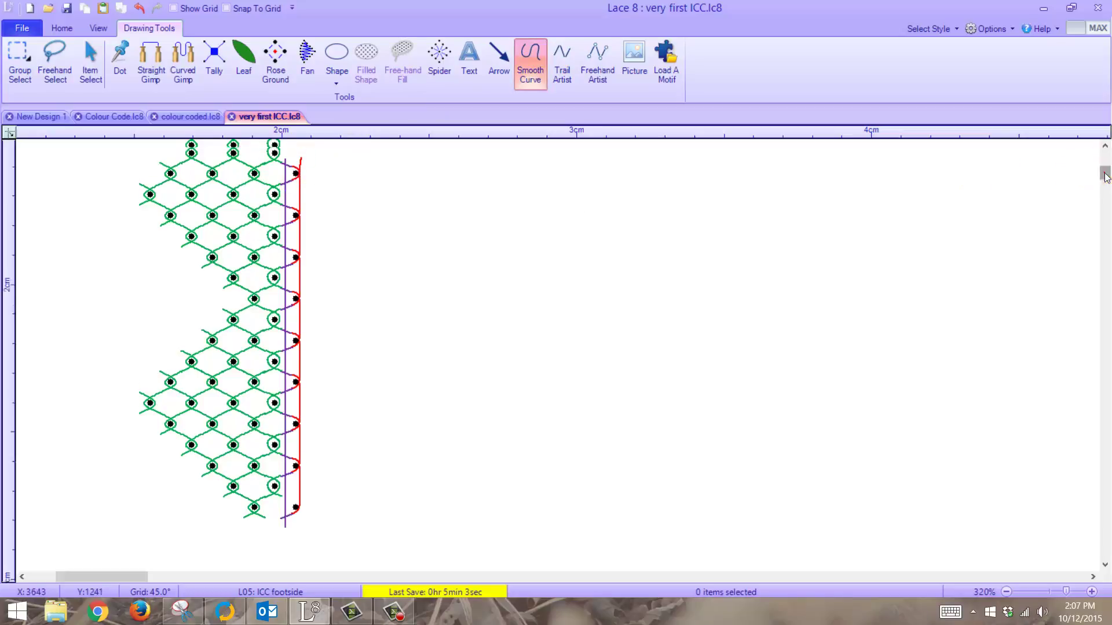
pyautogui.moveTo(1106, 177); pyautogui.dragTo(1105, 179)
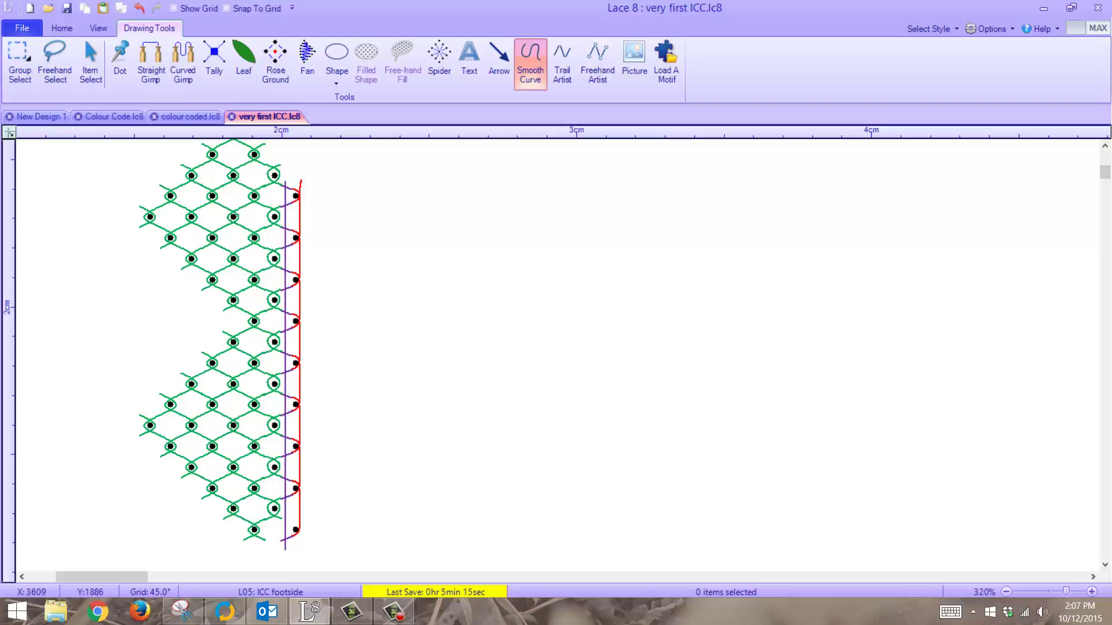
pyautogui.moveTo(1103, 173); pyautogui.dragTo(1103, 184)
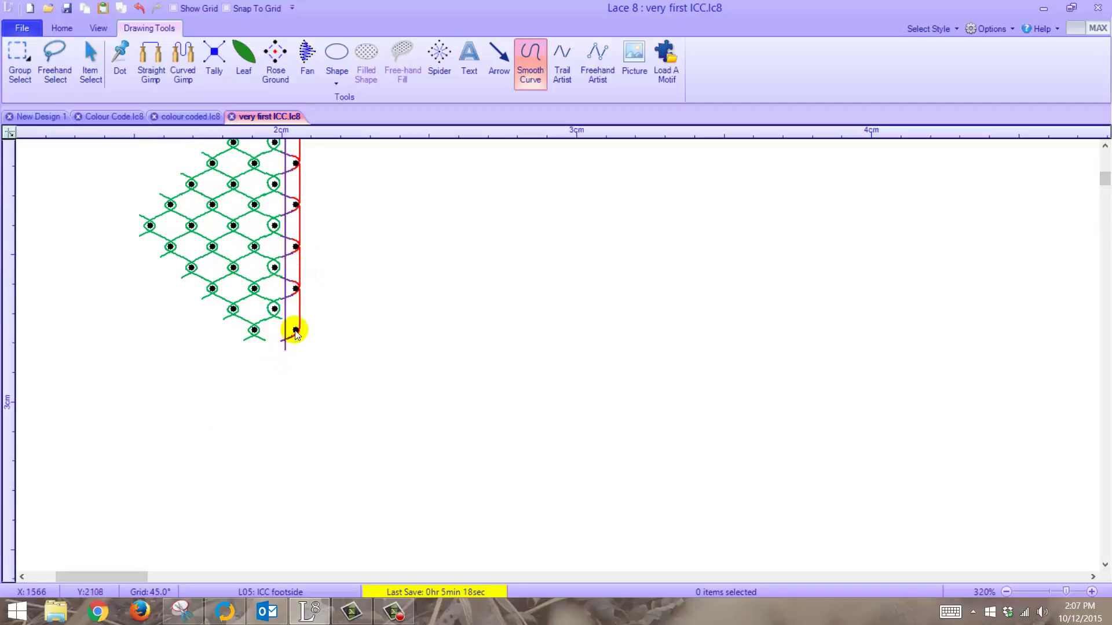
# With Item Select, check the curve and short gimp segment at the footside's lower end.
pyautogui.click(91, 60)
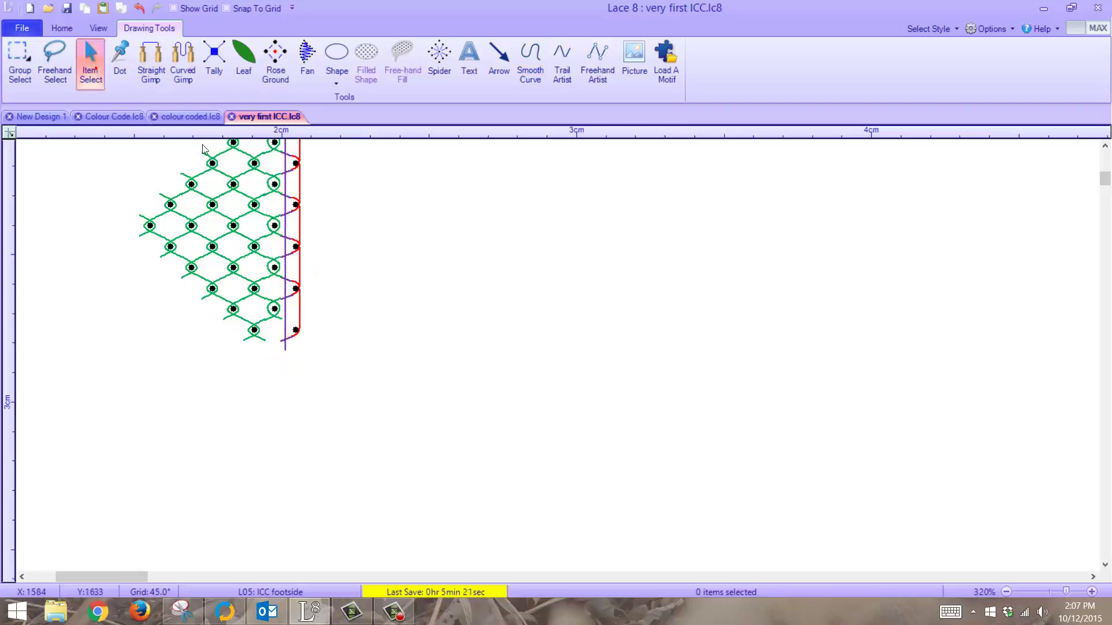
pyautogui.click(284, 281)
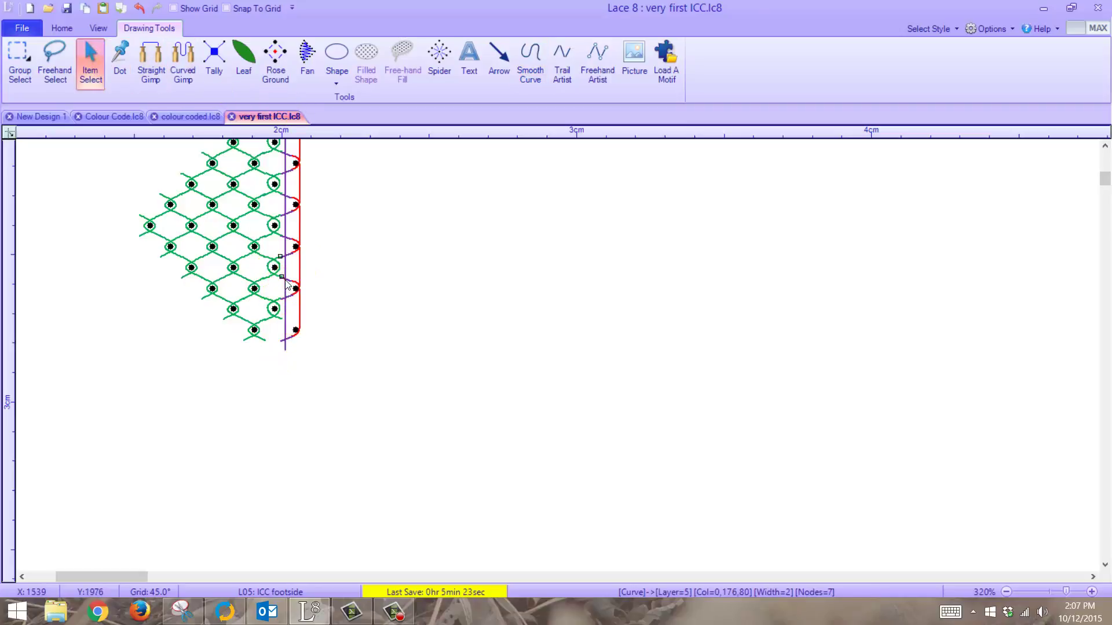
pyautogui.click(286, 280)
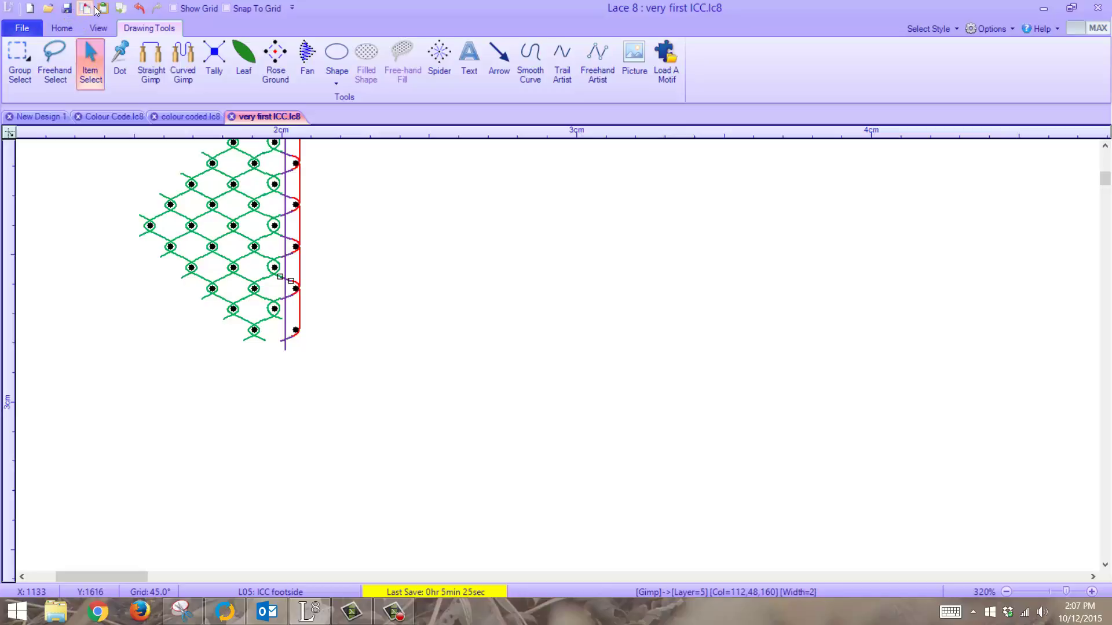
# Turn Snap To Grid off and choose the Smooth Curve tool.
pyautogui.click(226, 9)
pyautogui.click(104, 9)
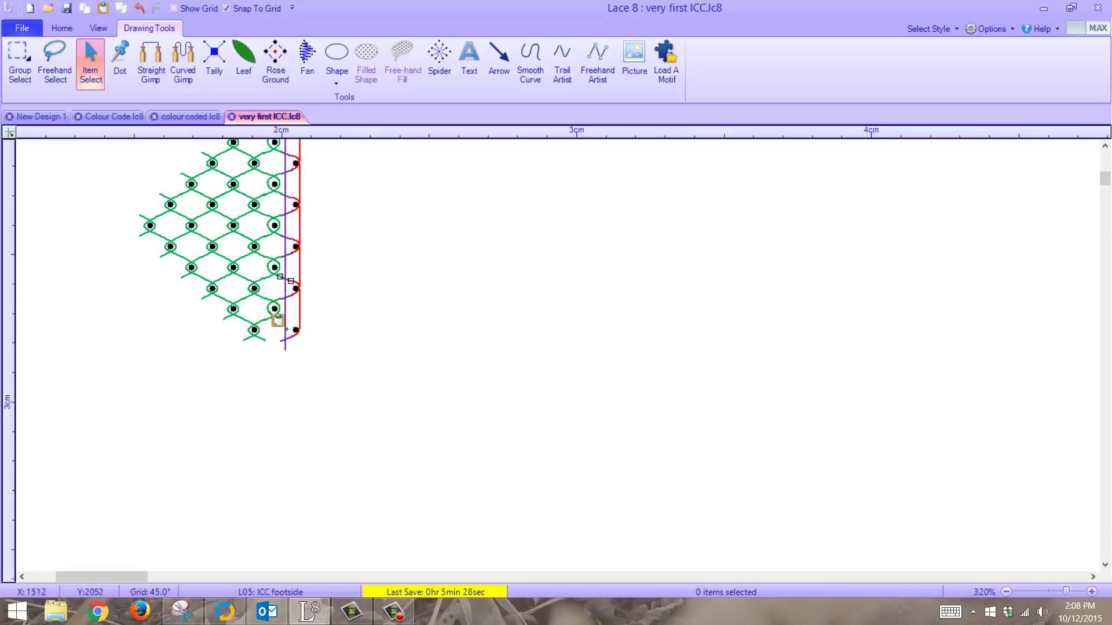
pyautogui.click(226, 8)
pyautogui.click(511, 75)
pyautogui.click(528, 67)
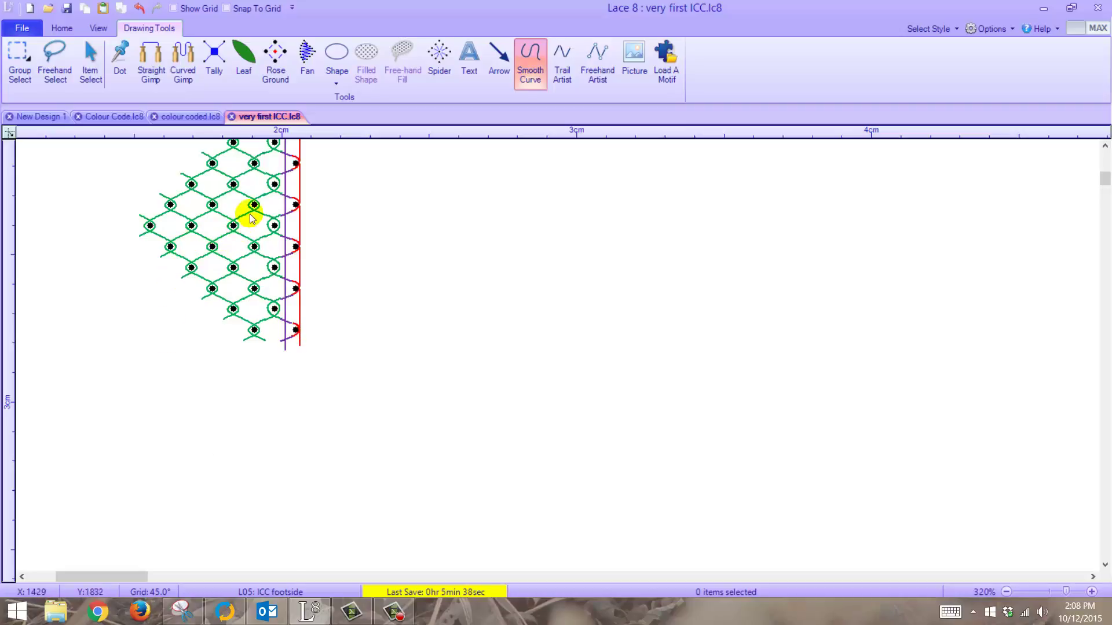
pyautogui.moveTo(1105, 180); pyautogui.dragTo(1104, 173)
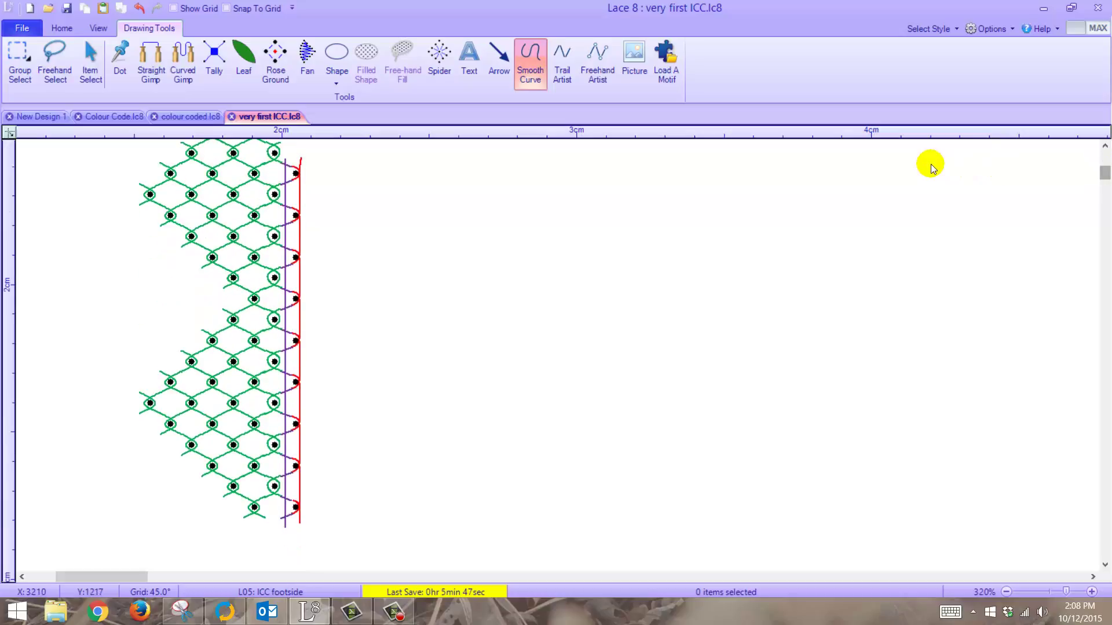